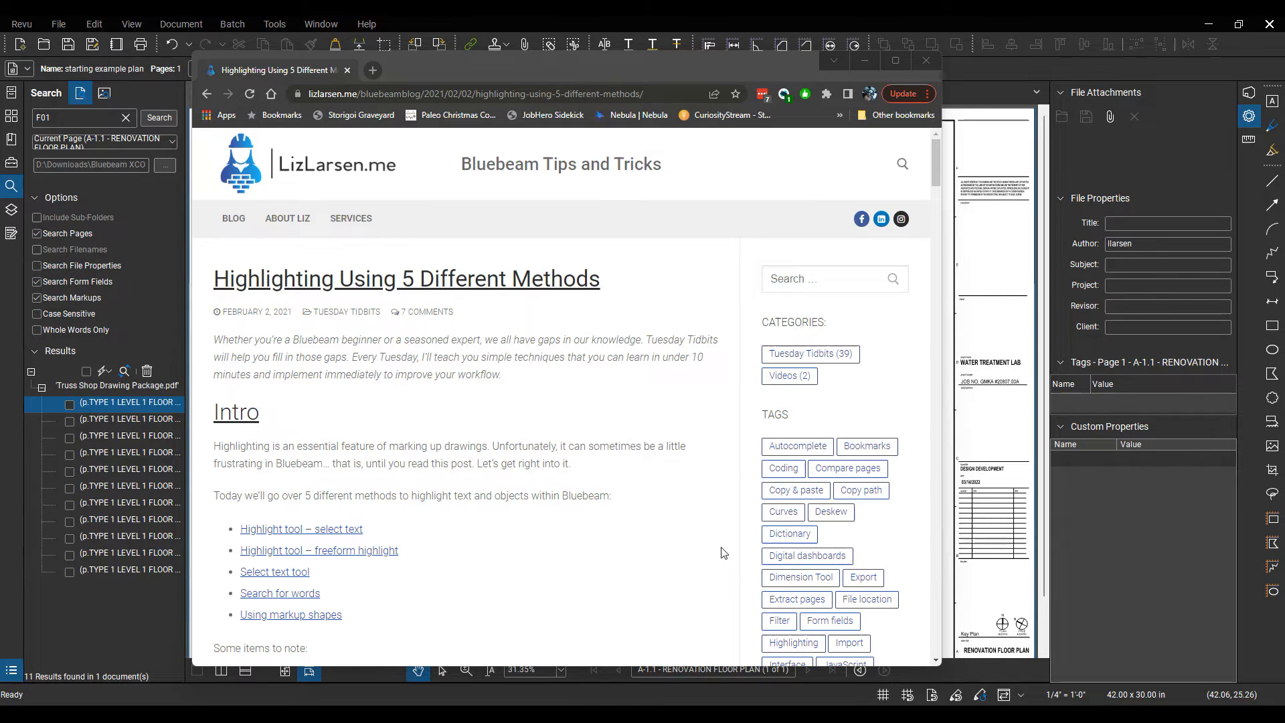
- Skim the blog post on five highlighting methods through the Freeform Highlight section, and move the browser off the plan
scroll(723, 553, down, 10)
scroll(723, 553, down, 10)
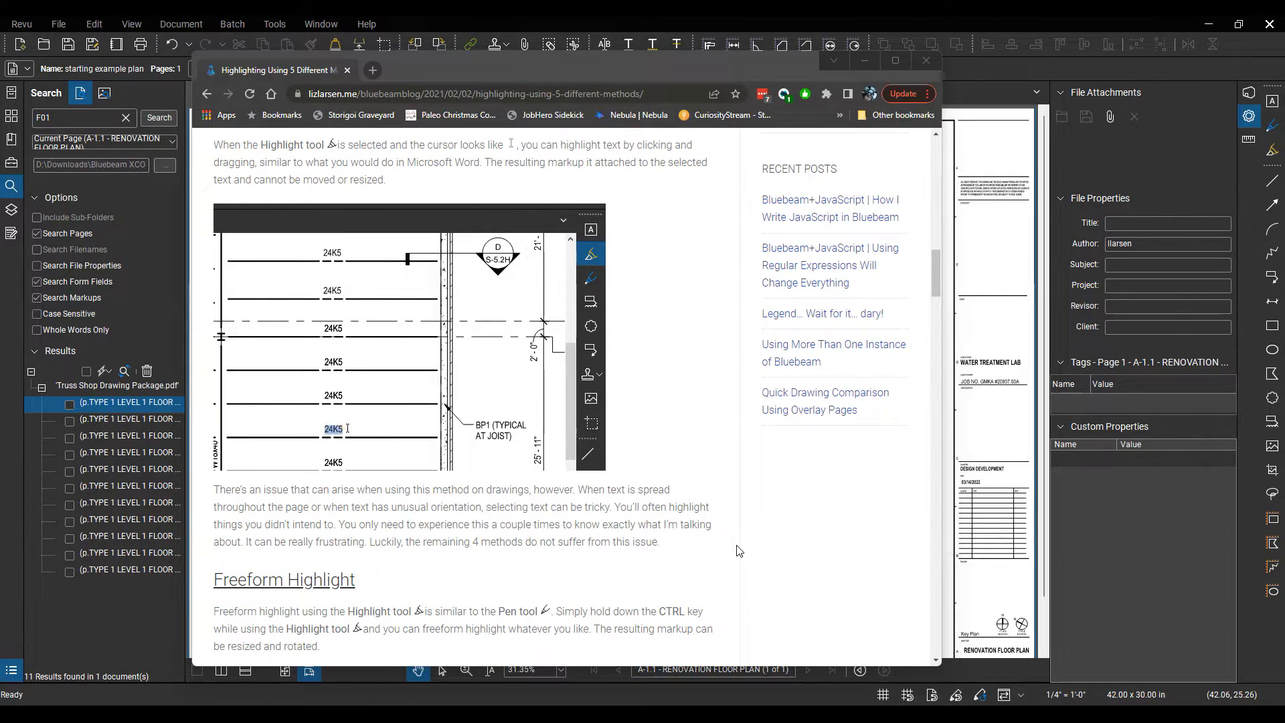
scroll(739, 551, down, 6)
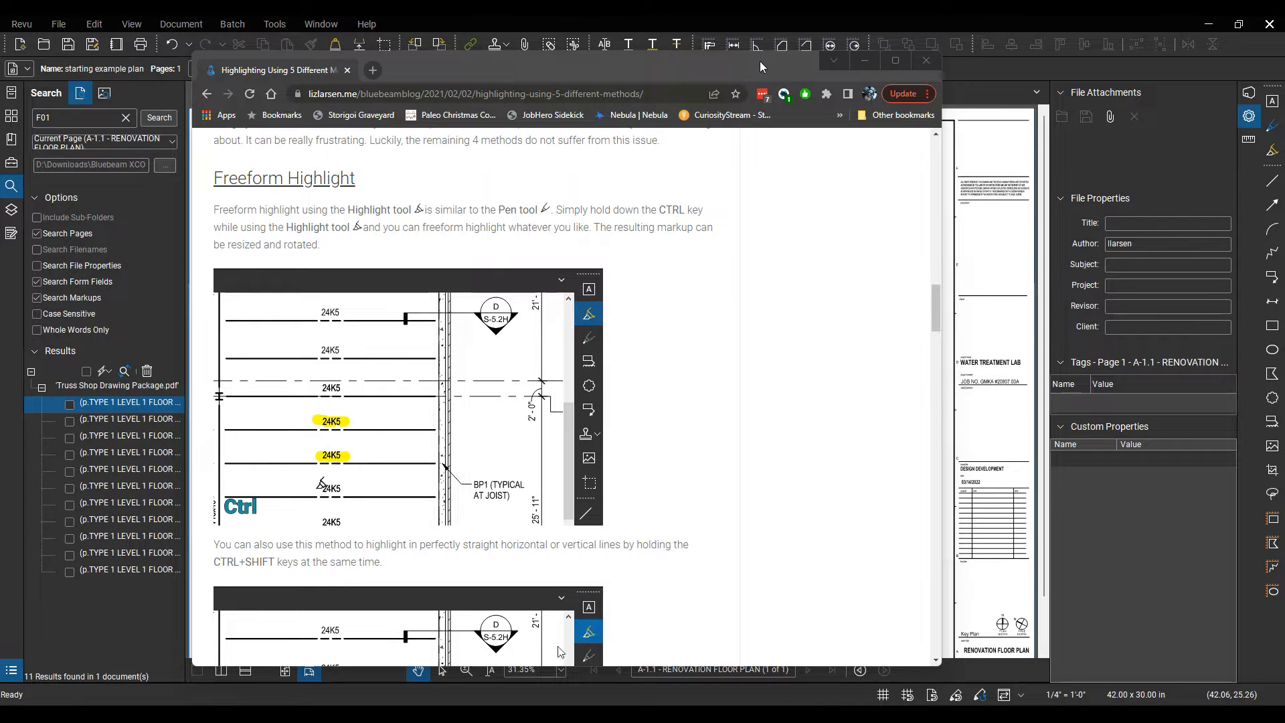
scroll(735, 301, up, 15)
scroll(735, 302, up, 5)
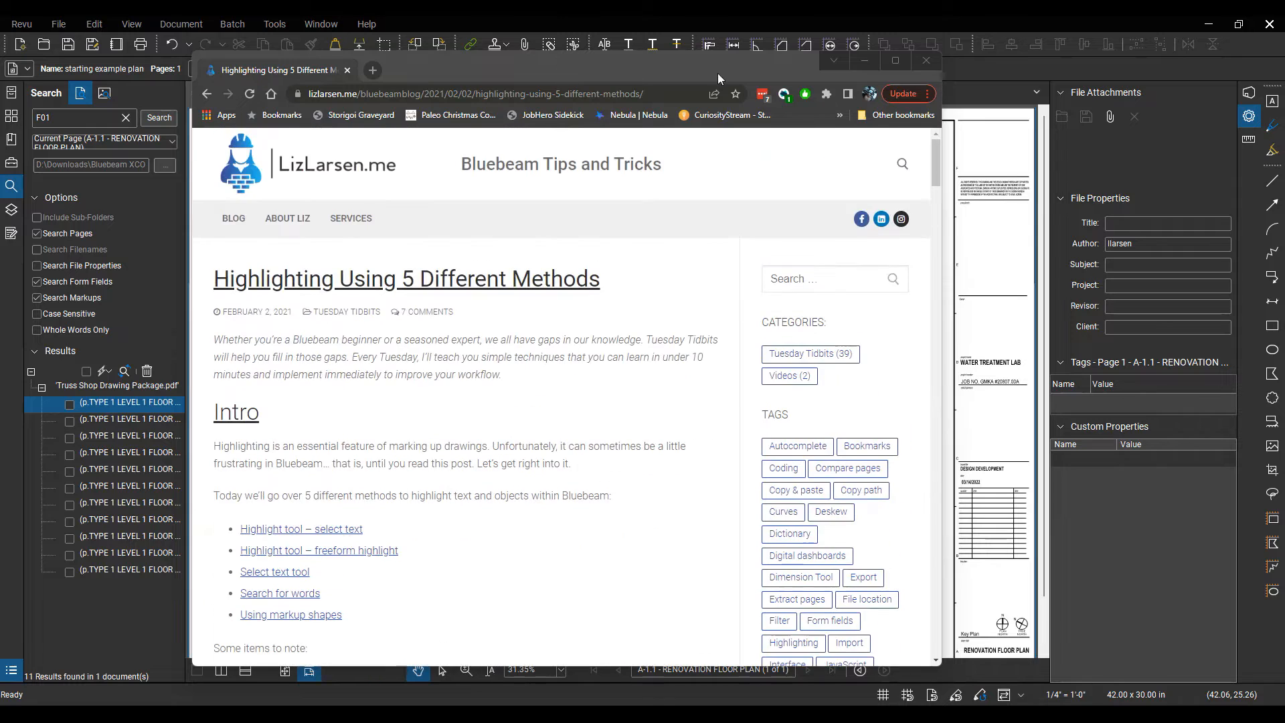
drag(717, 64, 0, 74)
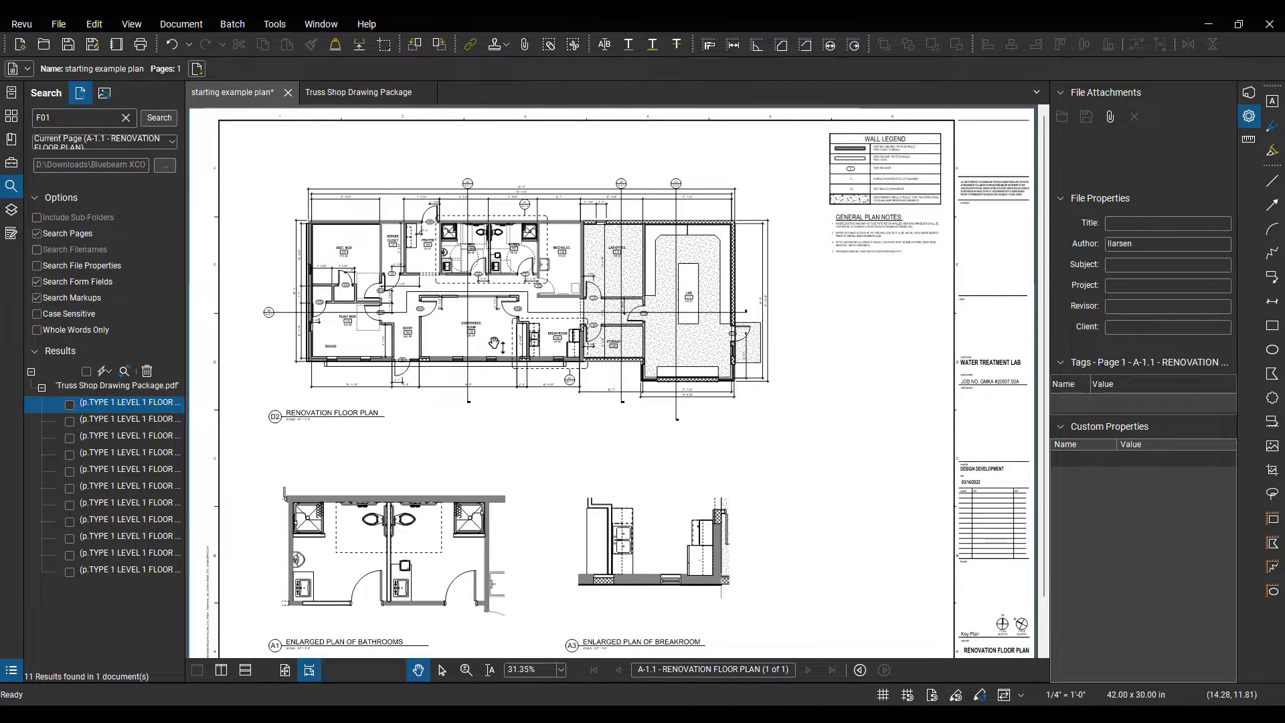
- Try to highlight the 18' - 6 1/2" dimension text below the lab using the Highlight tool's text selection
click(1272, 151)
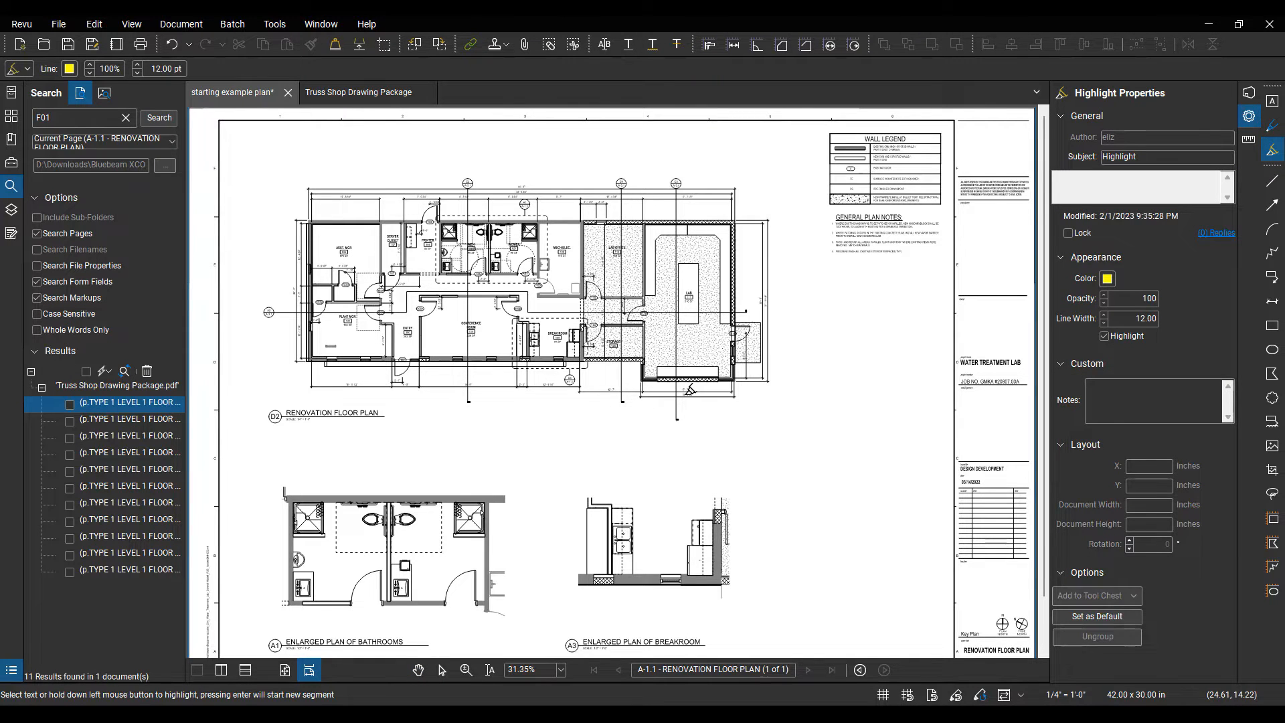
scroll(689, 389, up, 10)
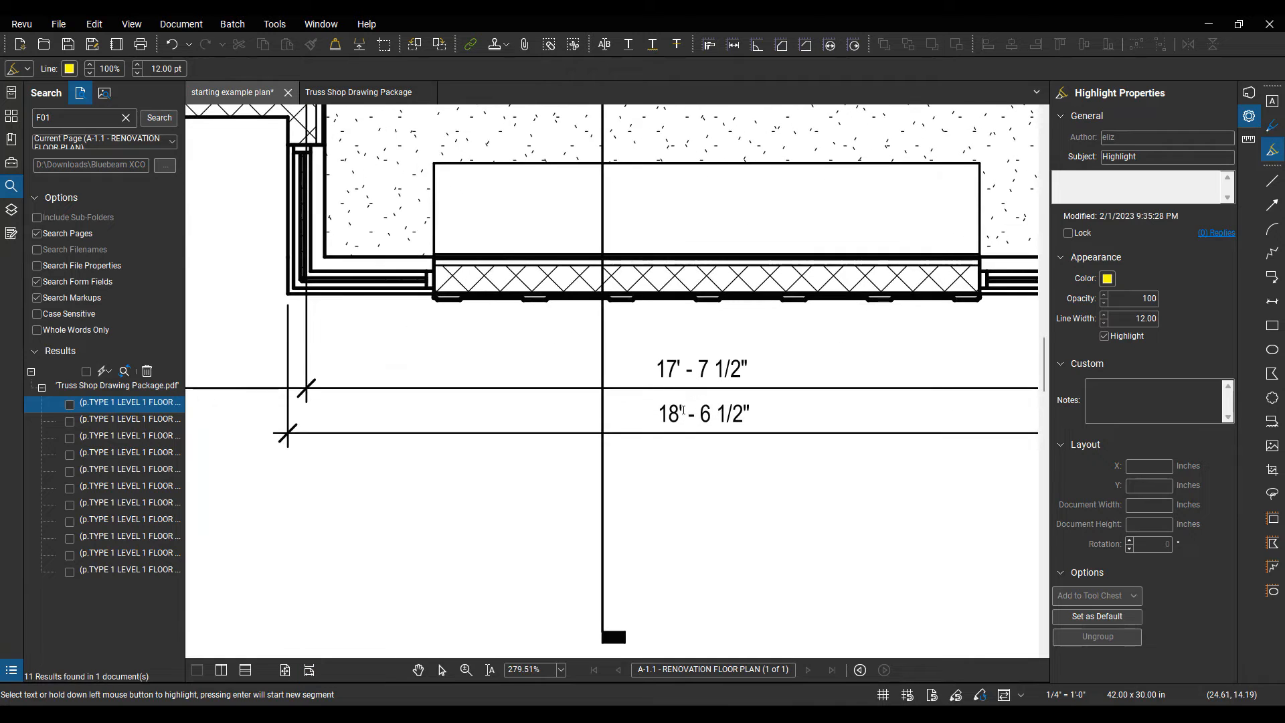
mouse_move(662, 405)
mouse_down()
mouse_move(753, 409)
mouse_move(743, 372)
mouse_move(785, 373)
mouse_move(789, 344)
mouse_move(760, 343)
mouse_move(733, 405)
mouse_up()
scroll(733, 406, down, 10)
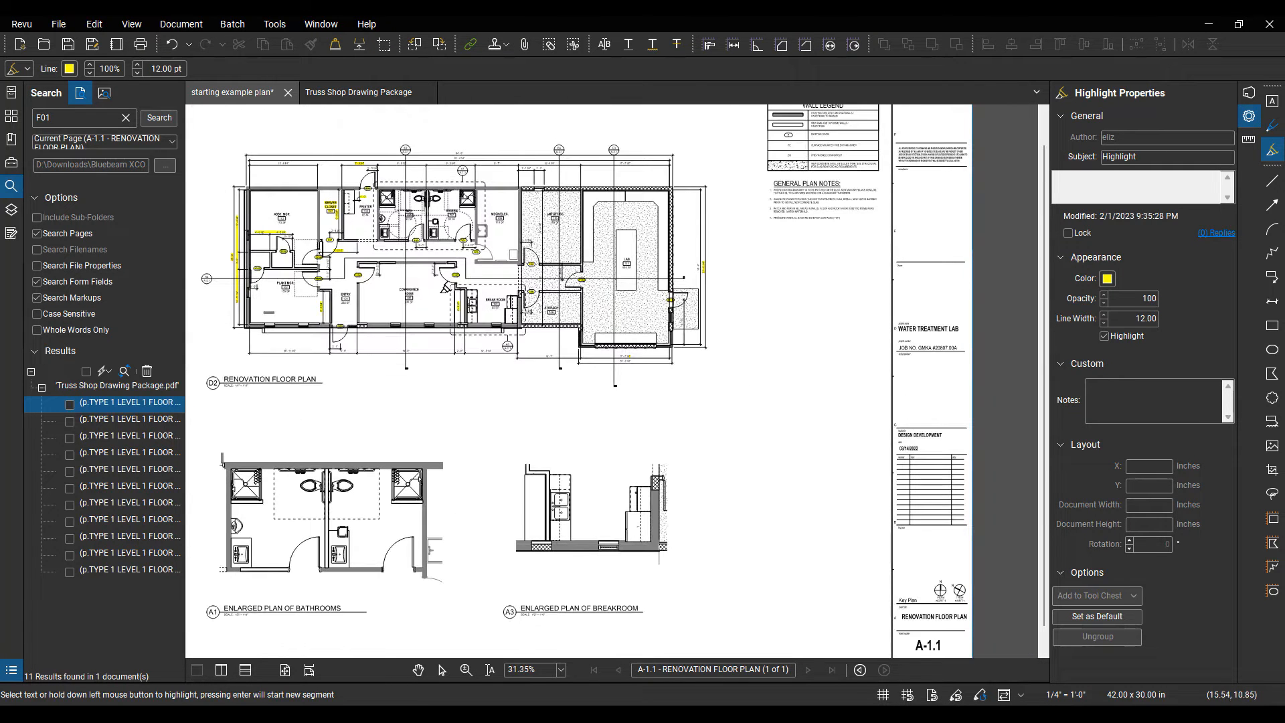
- Undo the text-selection highlight and bring the whole renovation floor plan back into view
key(Escape)
drag(611, 431, 766, 490)
scroll(632, 445, up, 5)
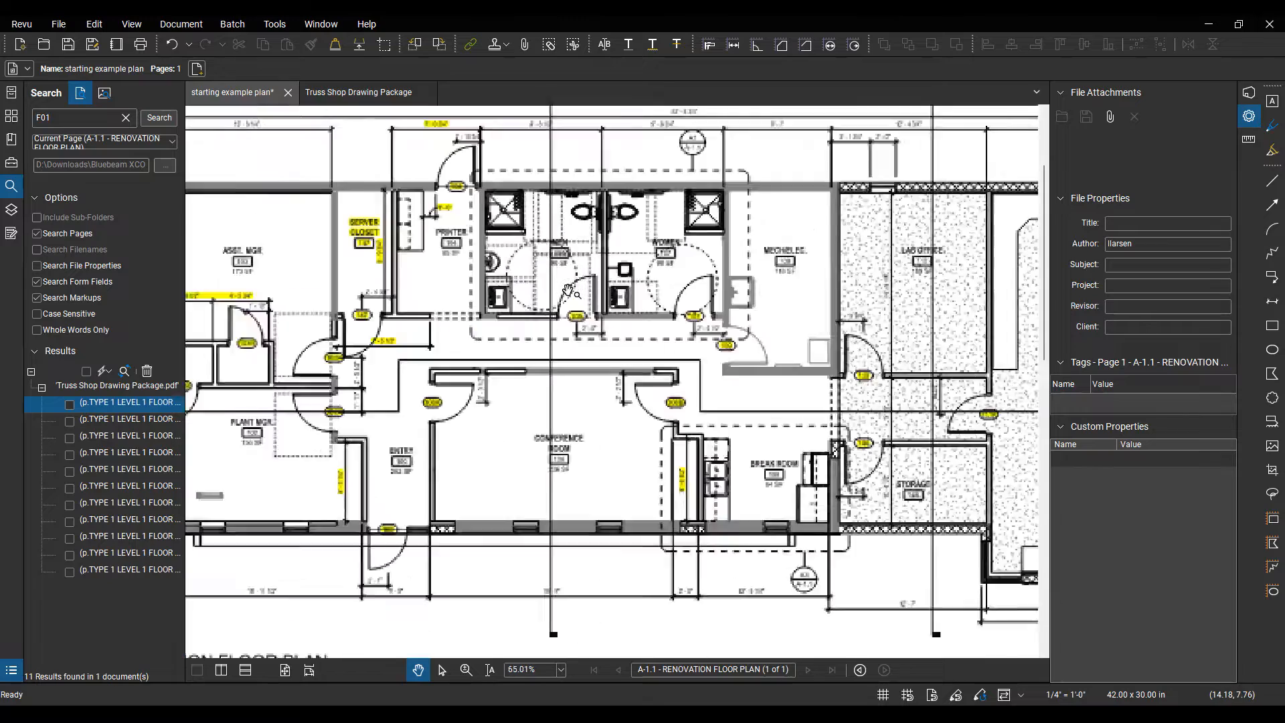
key(ctrl+z)
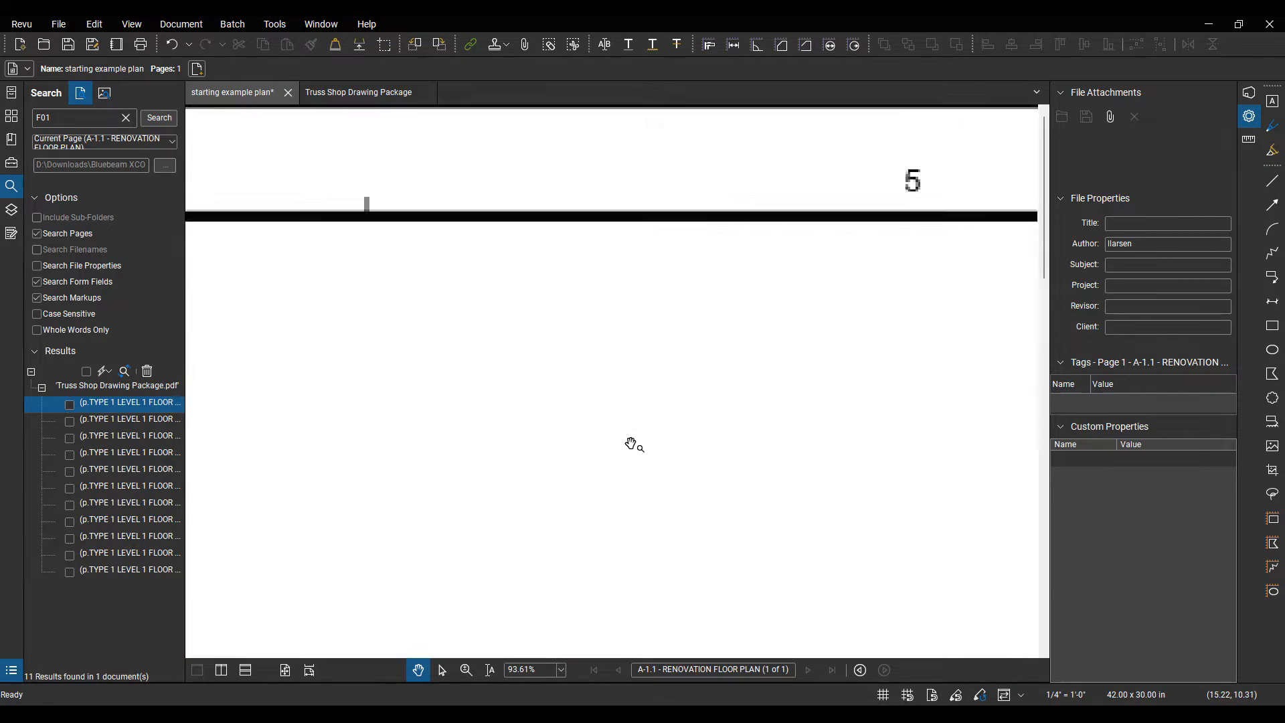
scroll(598, 368, down, 7)
drag(627, 476, 674, 201)
drag(603, 577, 757, 307)
scroll(677, 377, down, 2)
drag(566, 397, 679, 427)
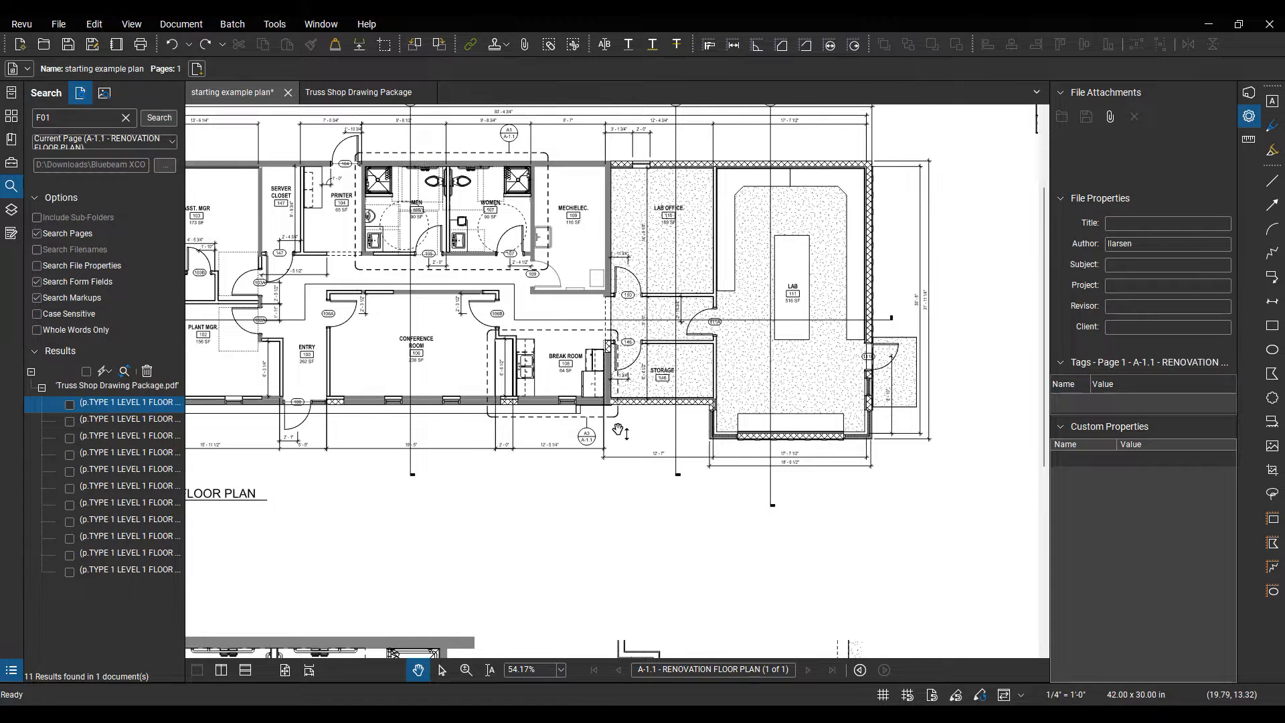
drag(621, 447, 703, 513)
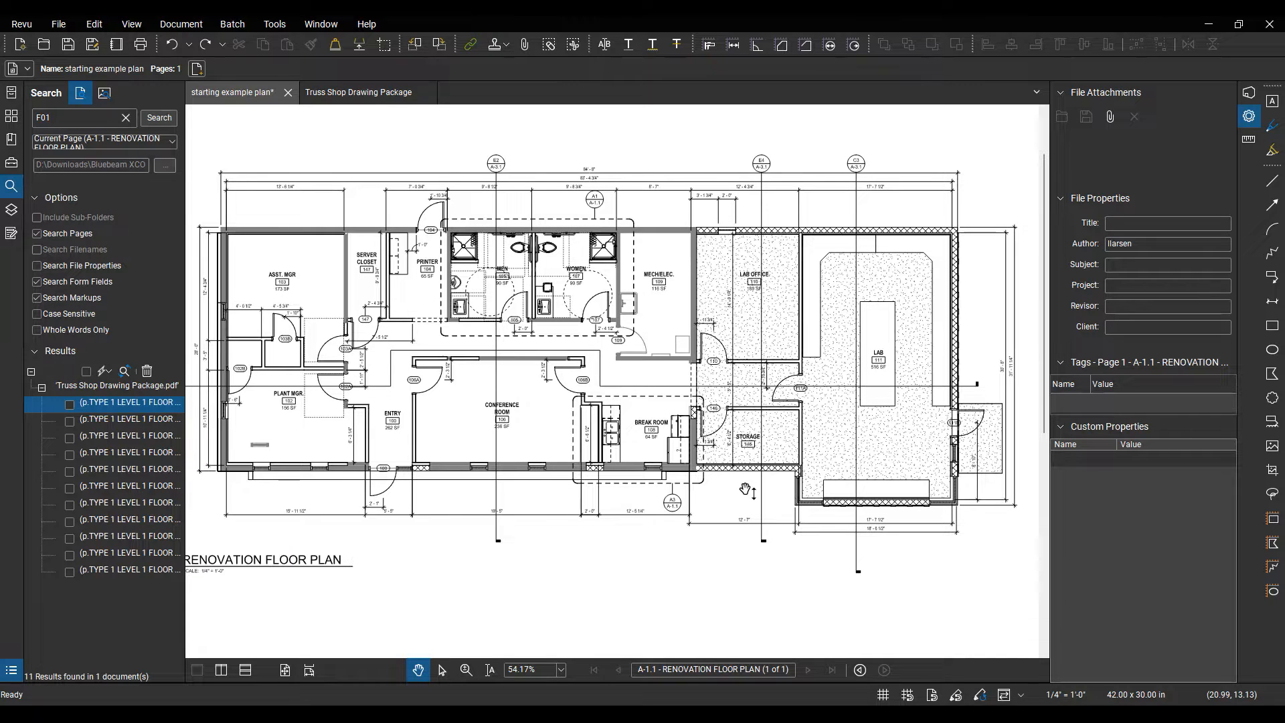
- Review the Enable Text Highlighting option in the Window Tablet preferences against the blog post's instructions, leaving it enabled
click(22, 25)
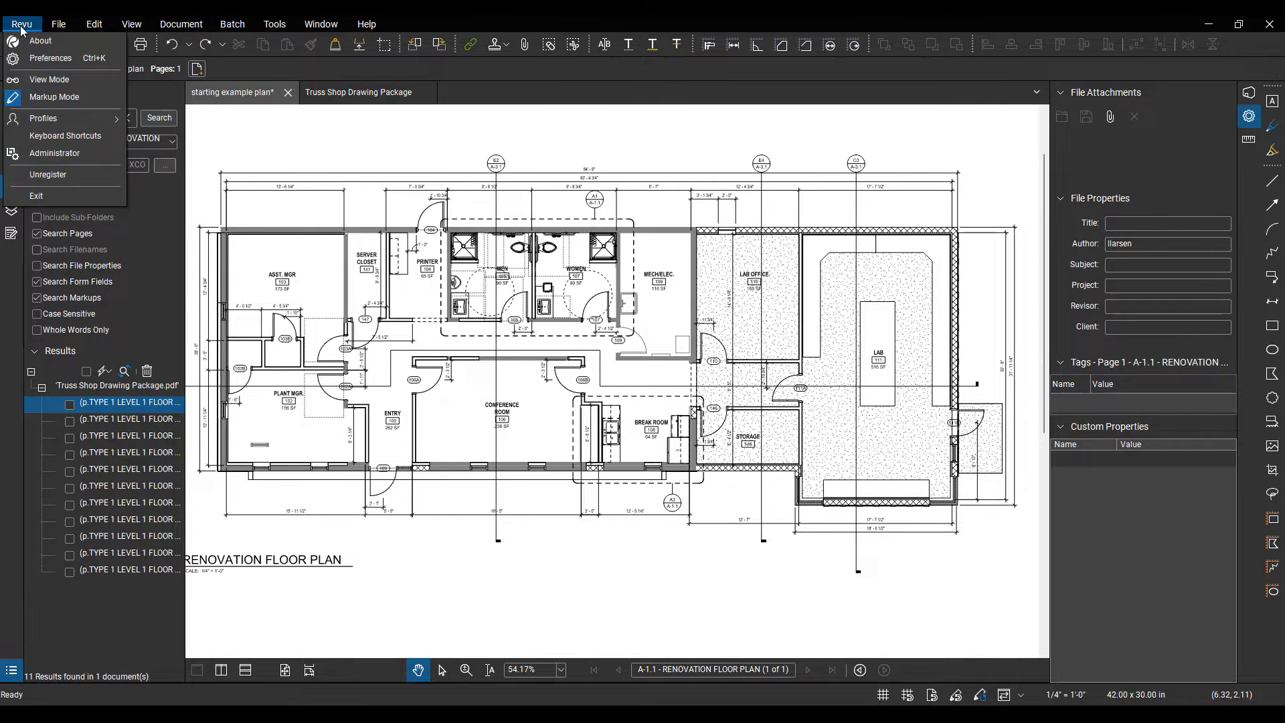
click(74, 60)
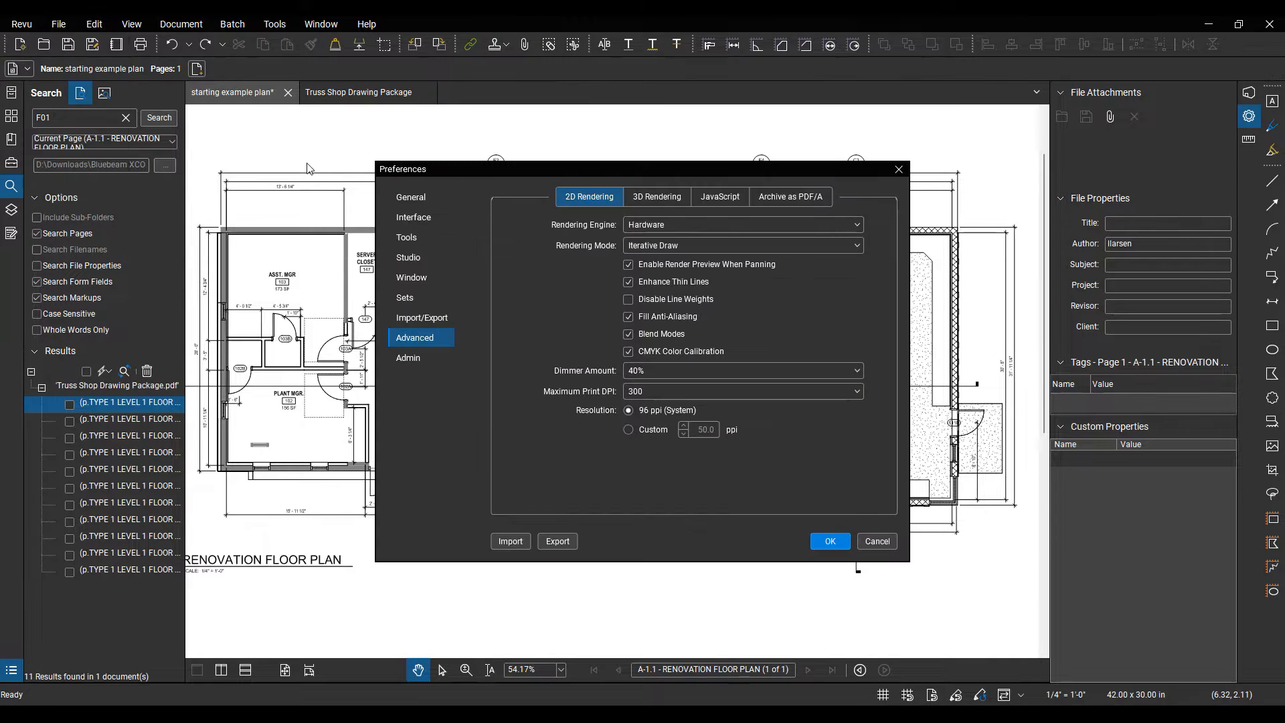
click(420, 281)
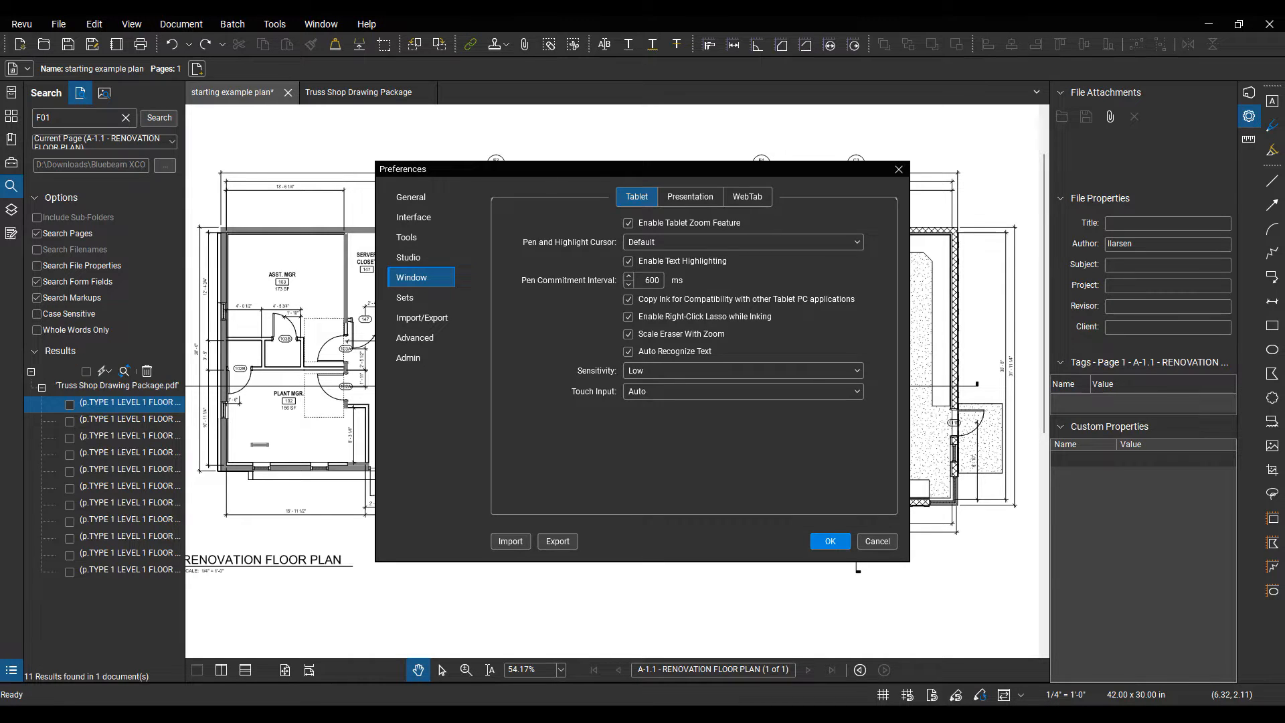
drag(0, 87, 789, 48)
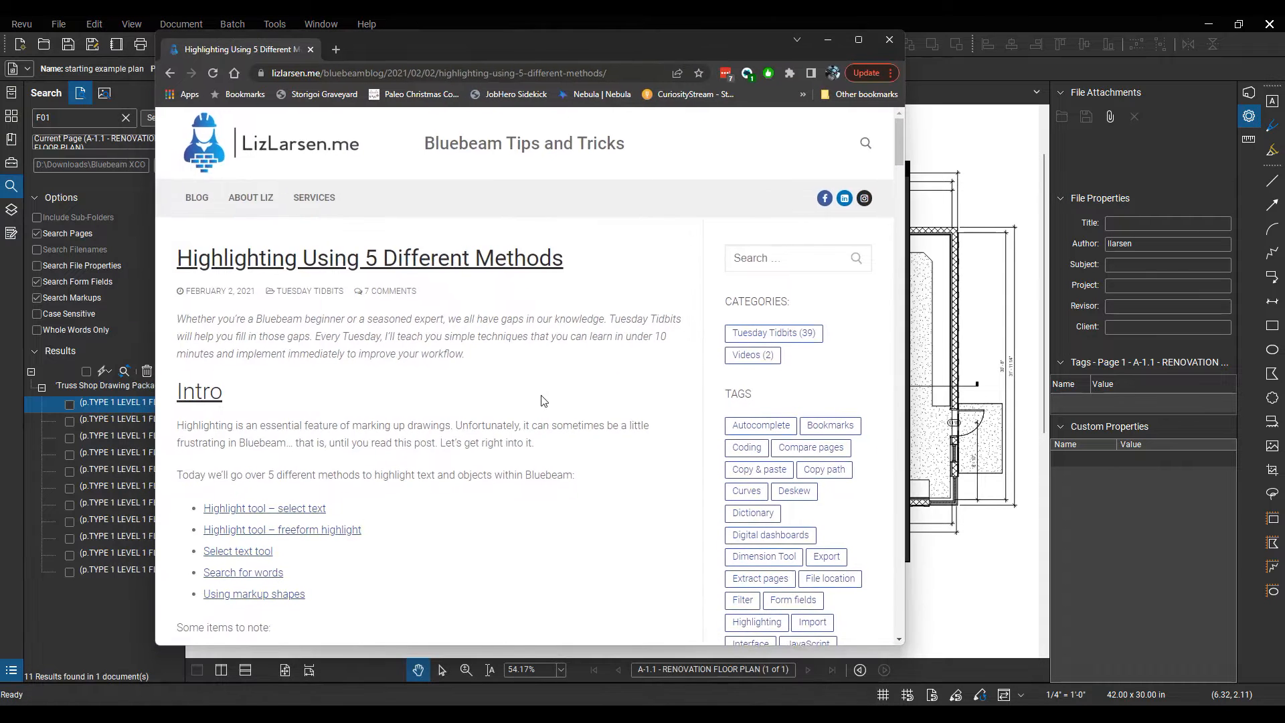
scroll(538, 401, down, 9)
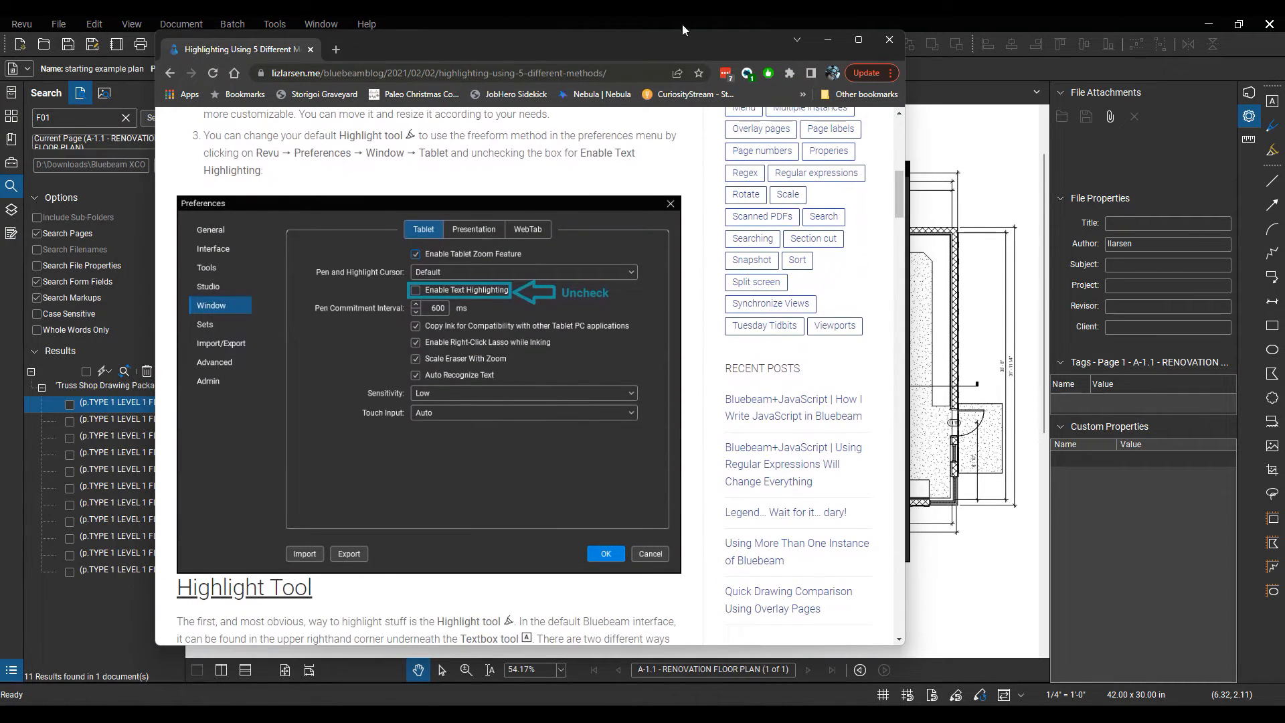
drag(689, 43, 0, 42)
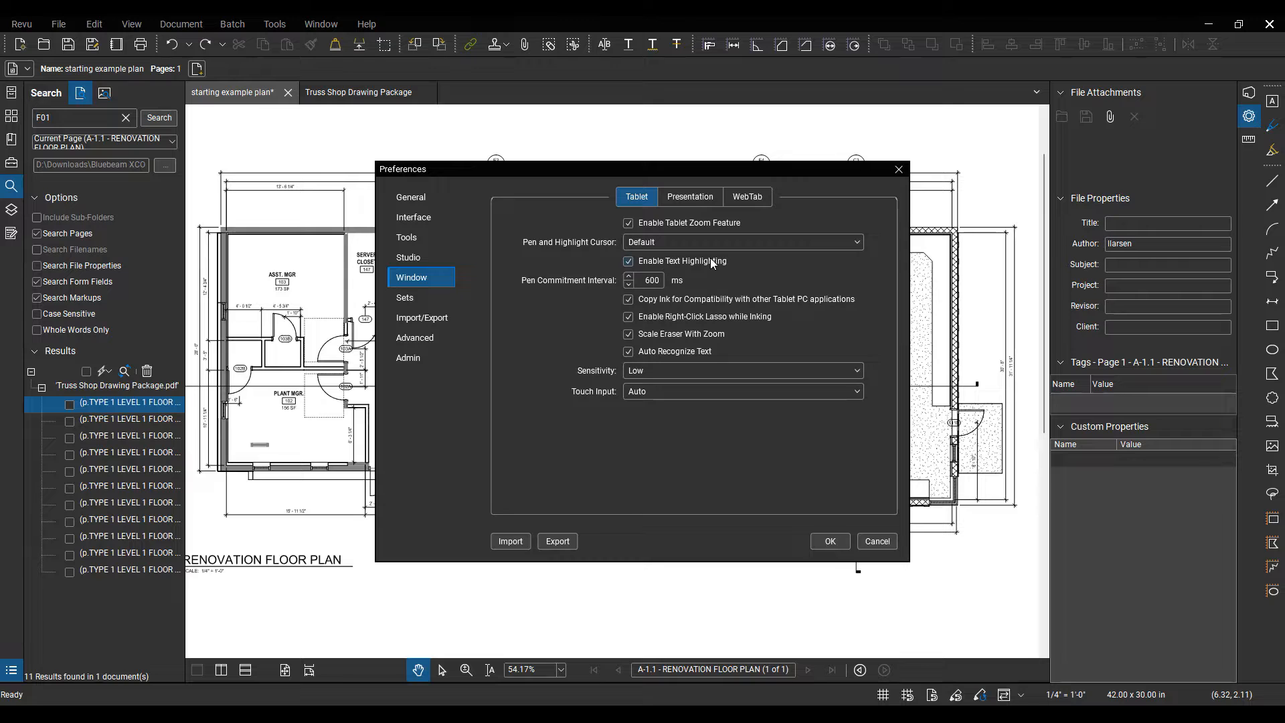
click(829, 540)
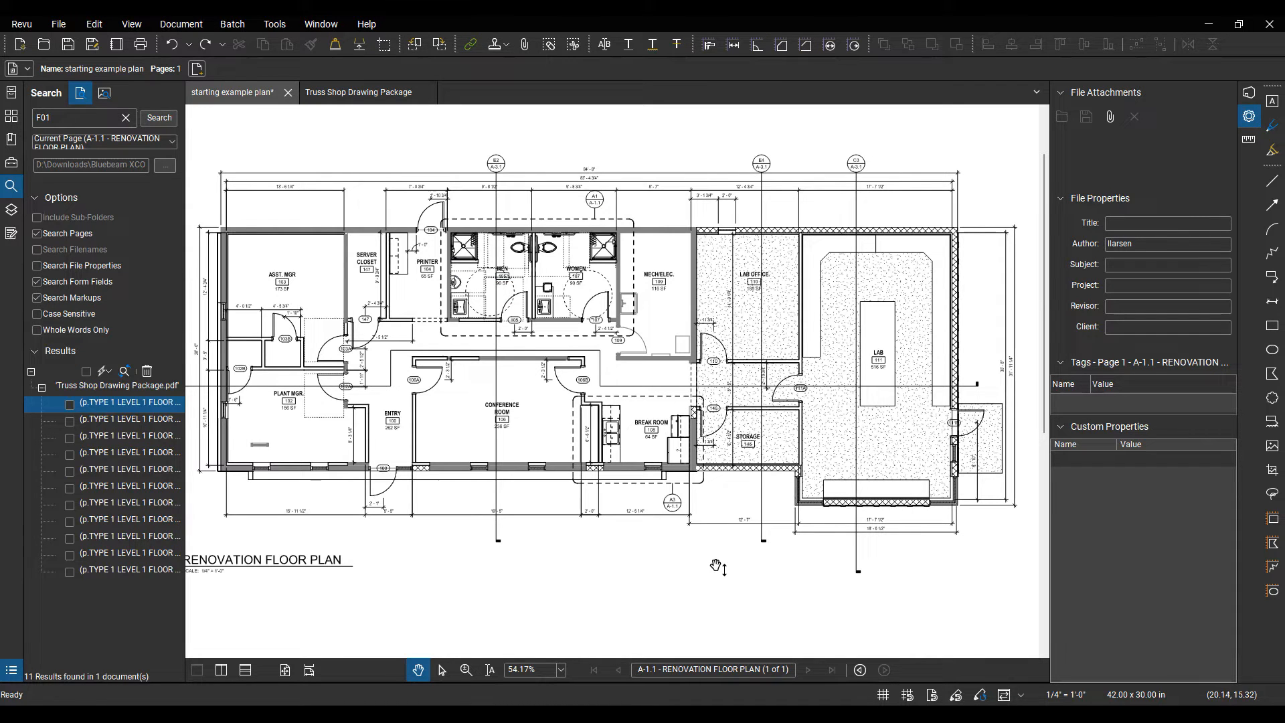
- Try to highlight the 17' - 7 1/2" dimension below the lab by text selection, and undo the attempt
drag(790, 558, 749, 480)
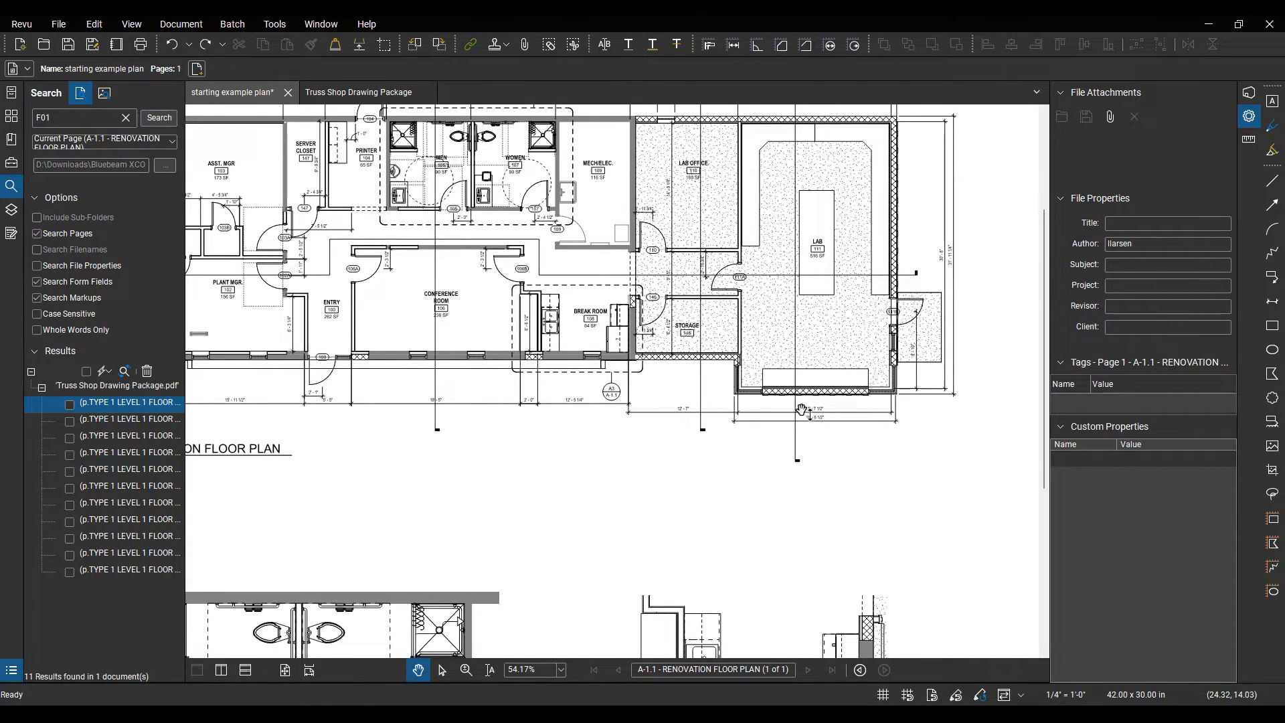
scroll(769, 445, up, 8)
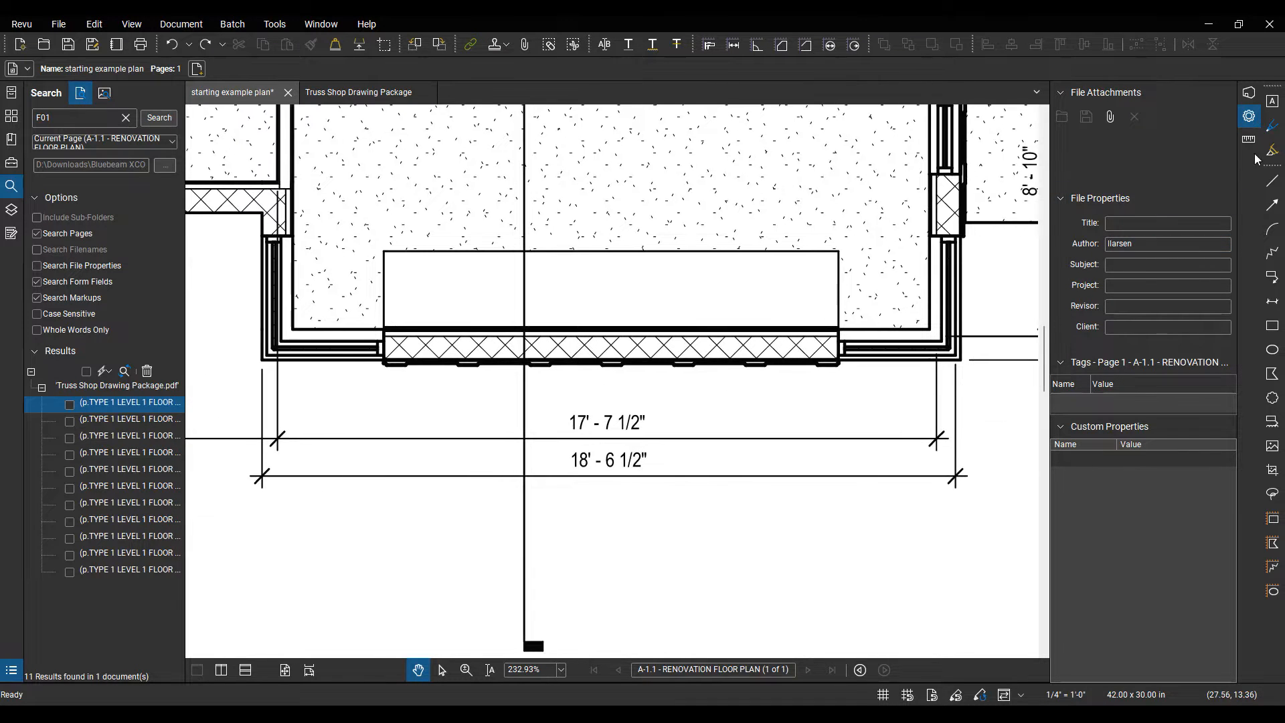
click(1272, 150)
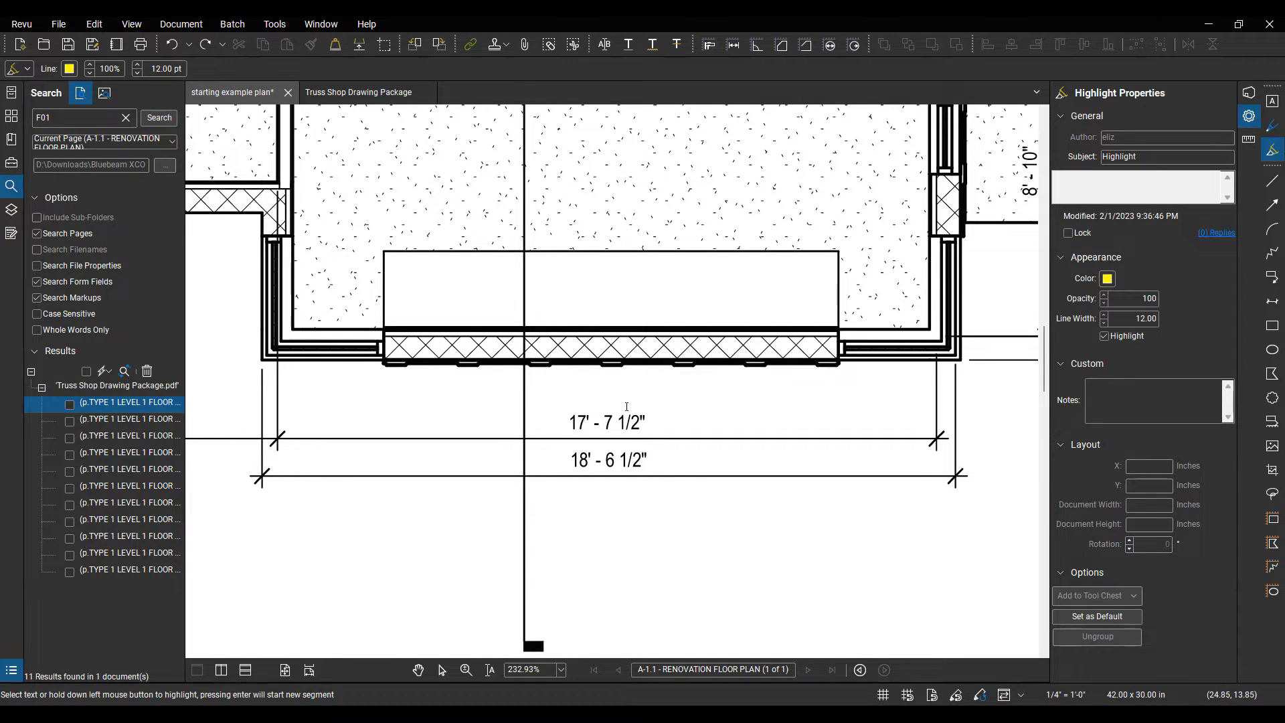
double_click(643, 417)
key(Escape)
key(ctrl+z)
scroll(661, 401, down, 3)
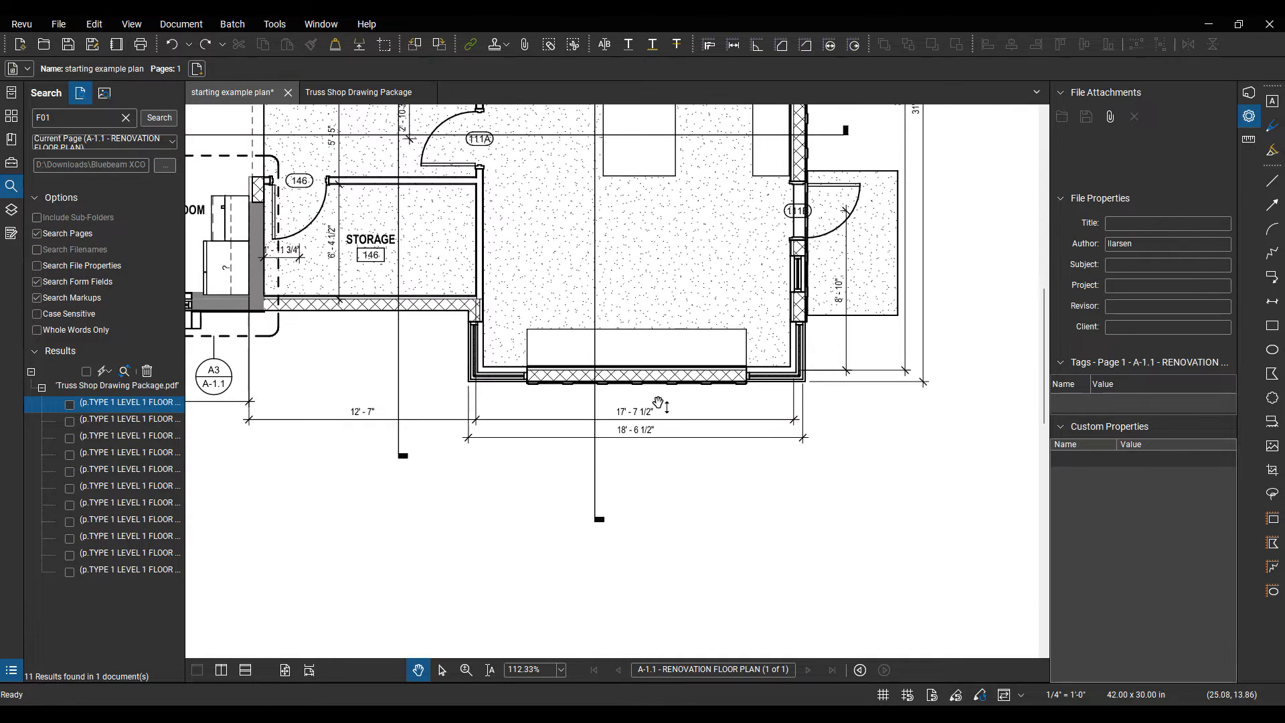
- Draw freeform highlights over the 17' - 7 1/2" dimension and across the rectangle at the lab's lower wall
scroll(661, 402, up, 4)
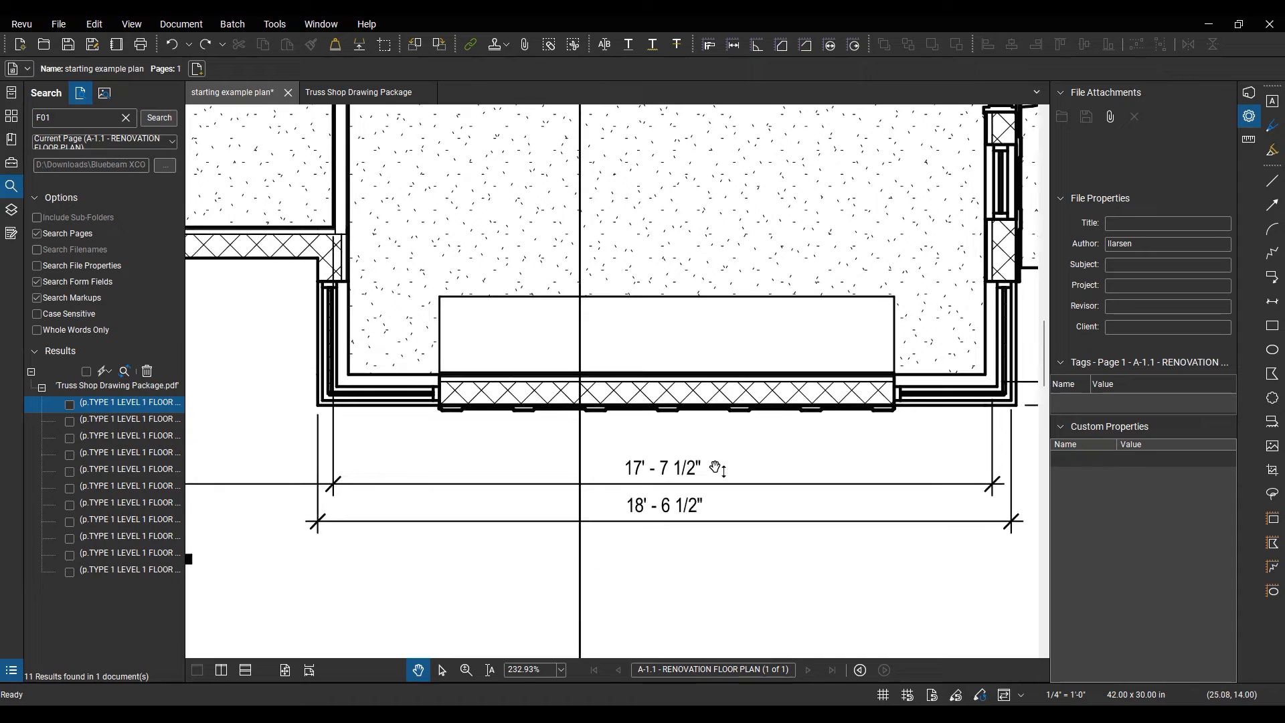
click(1272, 149)
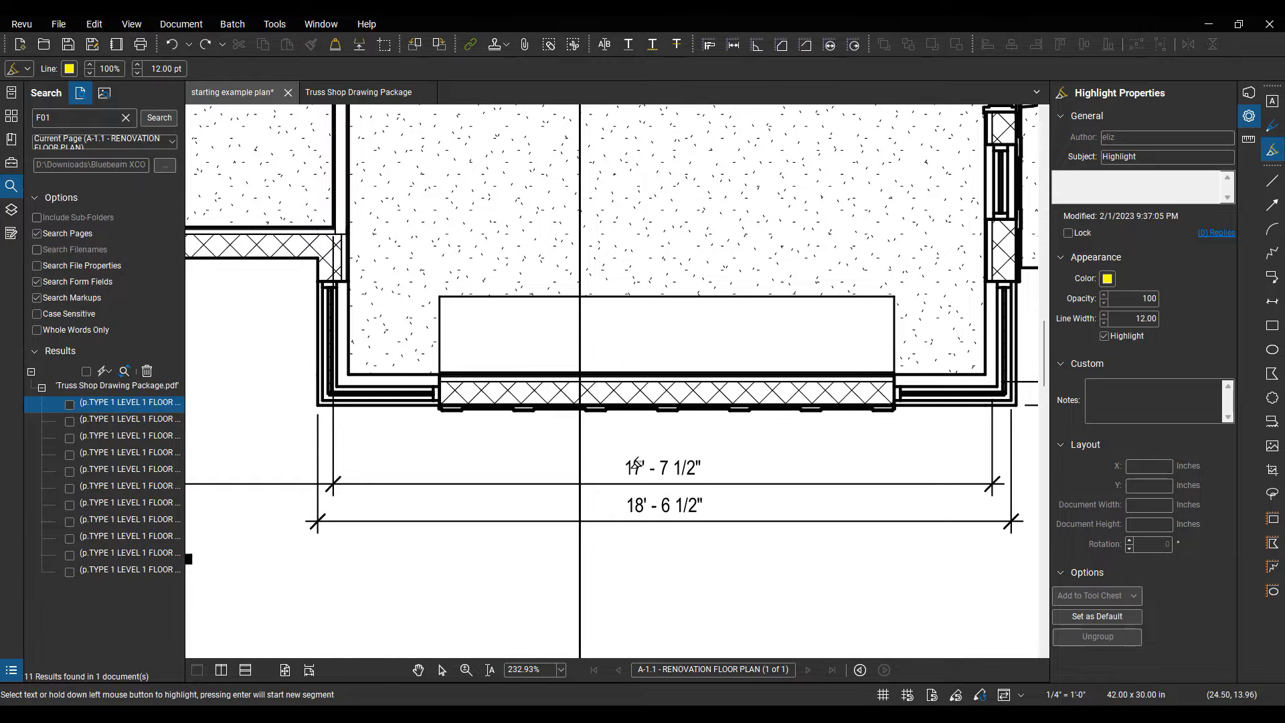
drag(627, 467, 710, 466)
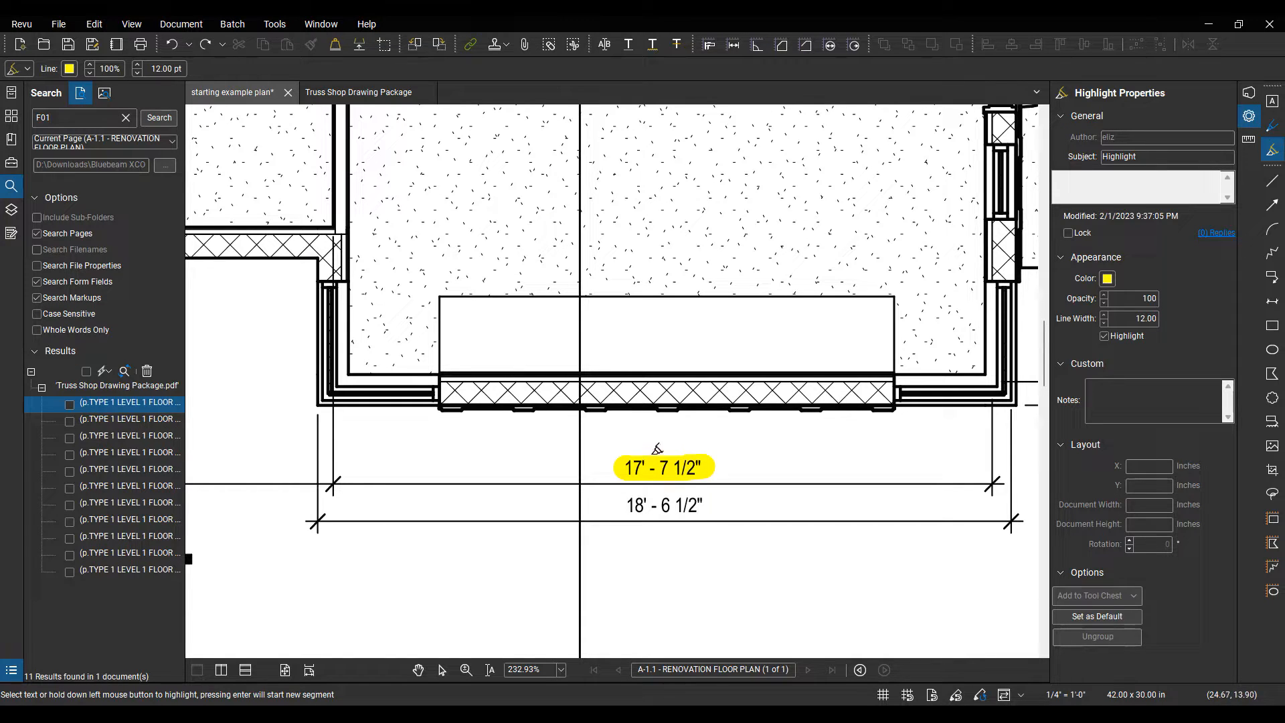
mouse_move(669, 311)
mouse_down()
mouse_move(637, 335)
mouse_move(631, 207)
mouse_move(472, 304)
mouse_up()
mouse_move(394, 318)
mouse_down()
mouse_move(556, 512)
mouse_move(797, 348)
mouse_move(542, 315)
mouse_move(769, 514)
mouse_up()
- Undo the freeform highlights on the dimension and across the lab
key(Escape)
key(ctrl+z)
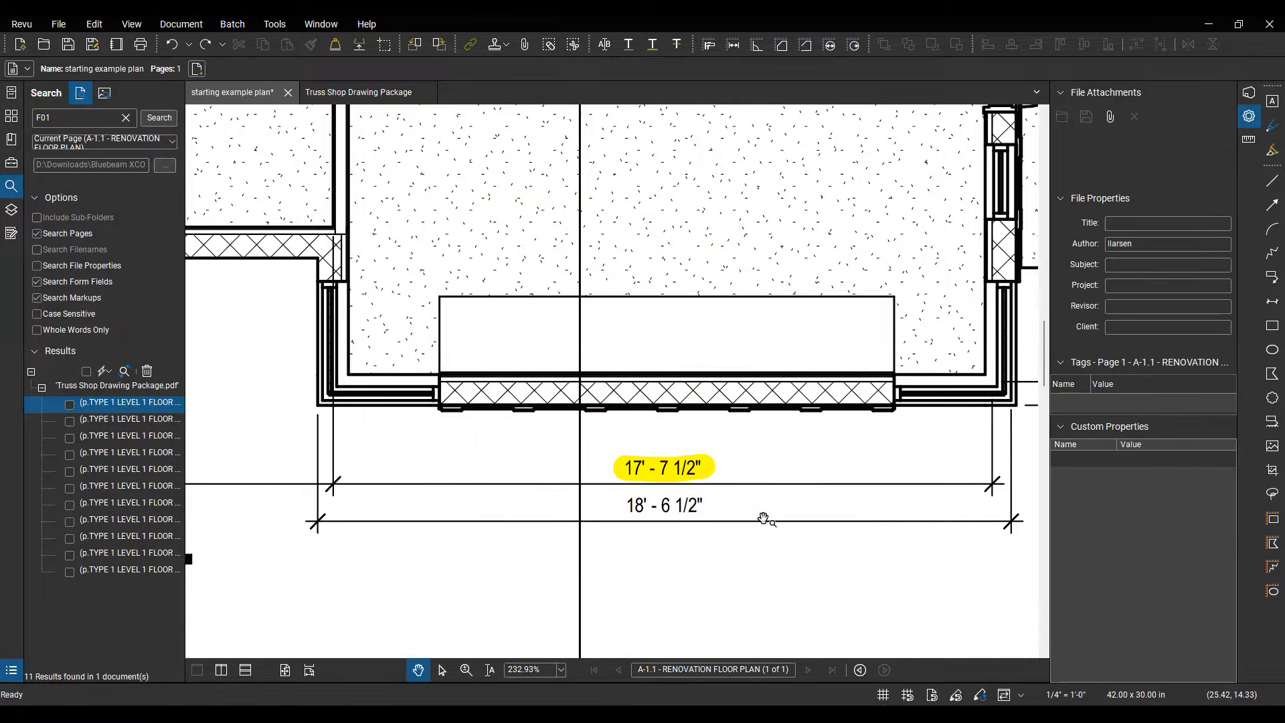
key(ctrl+z)
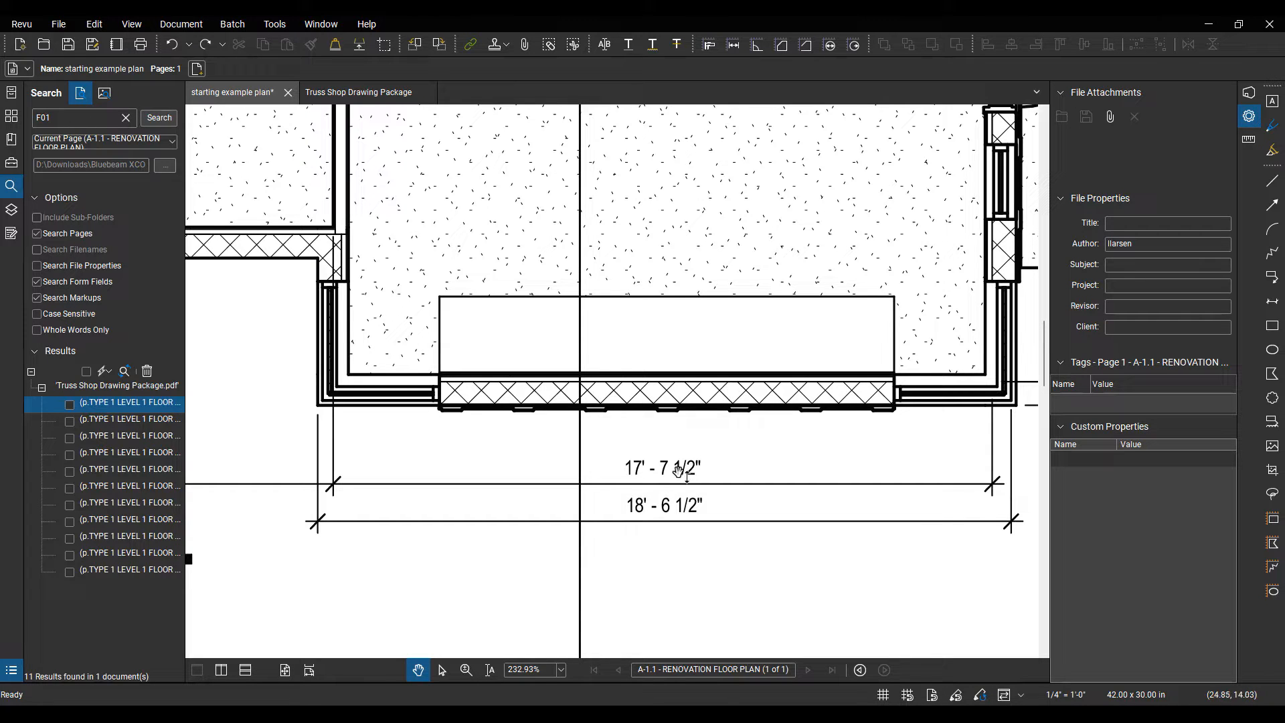
- Draw perfectly straight horizontal and vertical highlight strokes across the lab's lower wall area
key(h)
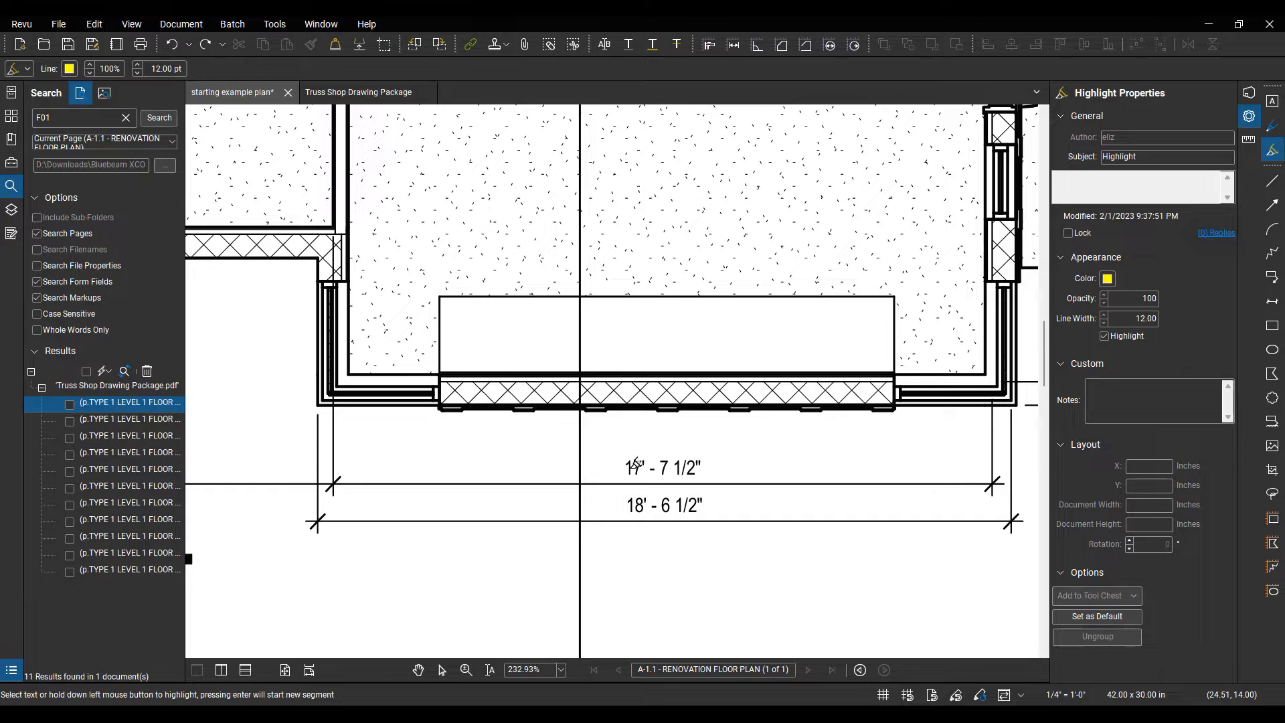
click(619, 308)
drag(769, 310, 432, 317)
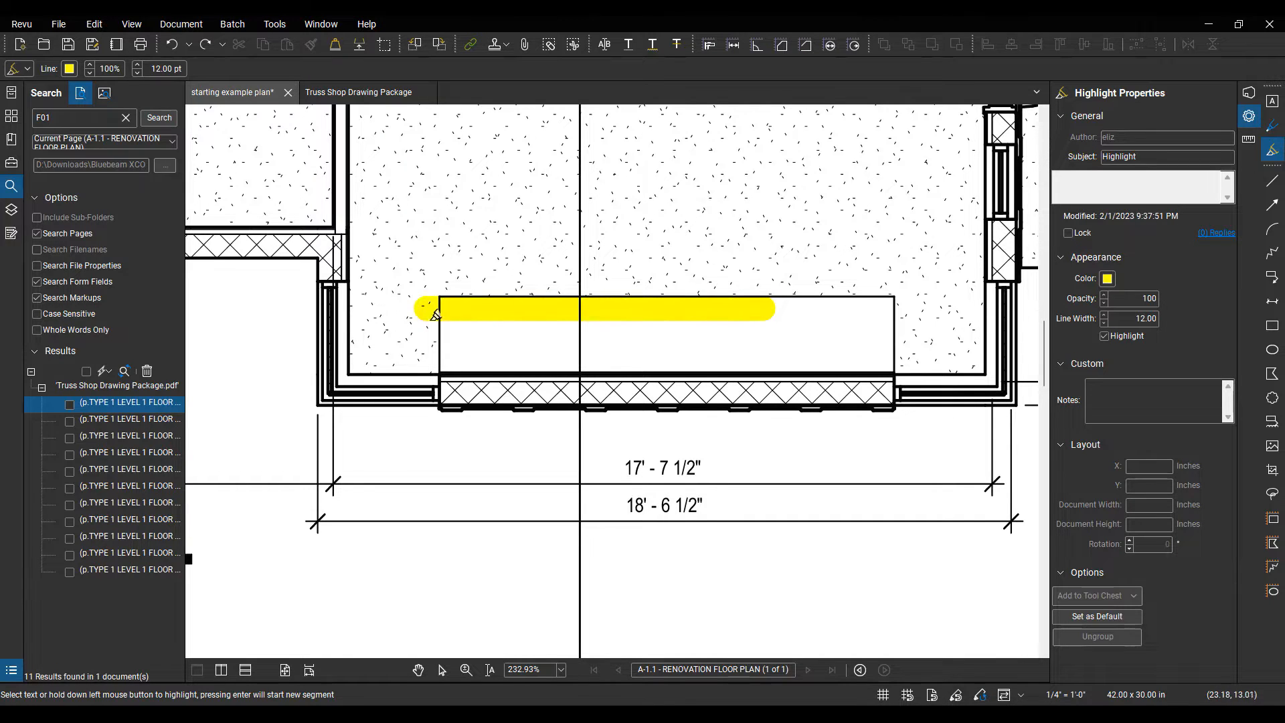
drag(790, 150, 790, 535)
drag(781, 378, 447, 380)
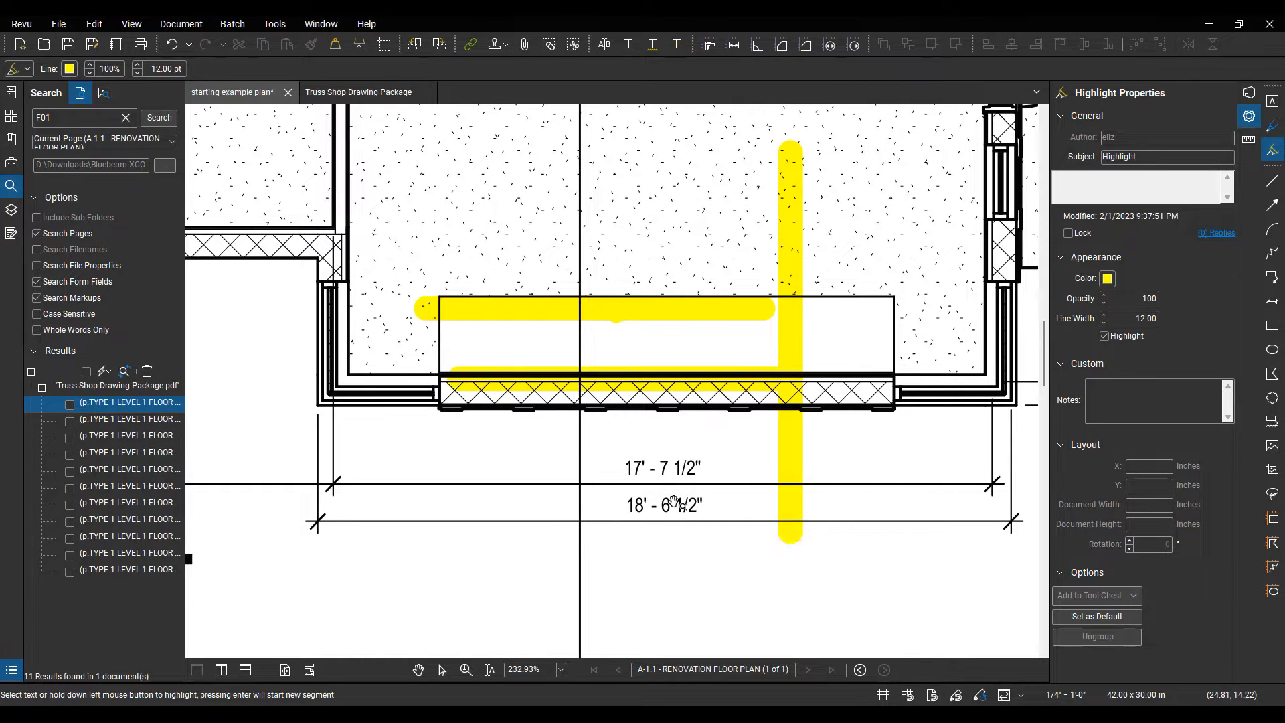
- Undo the straight highlight strokes across the lab
key(Escape)
key(ctrl+z)
key(ctrl+z)
key(ctrl+z)
- Highlight the 17' - 7 1/2" dimension with one straight freeform stroke and adjust the markup's position over the text
key(h)
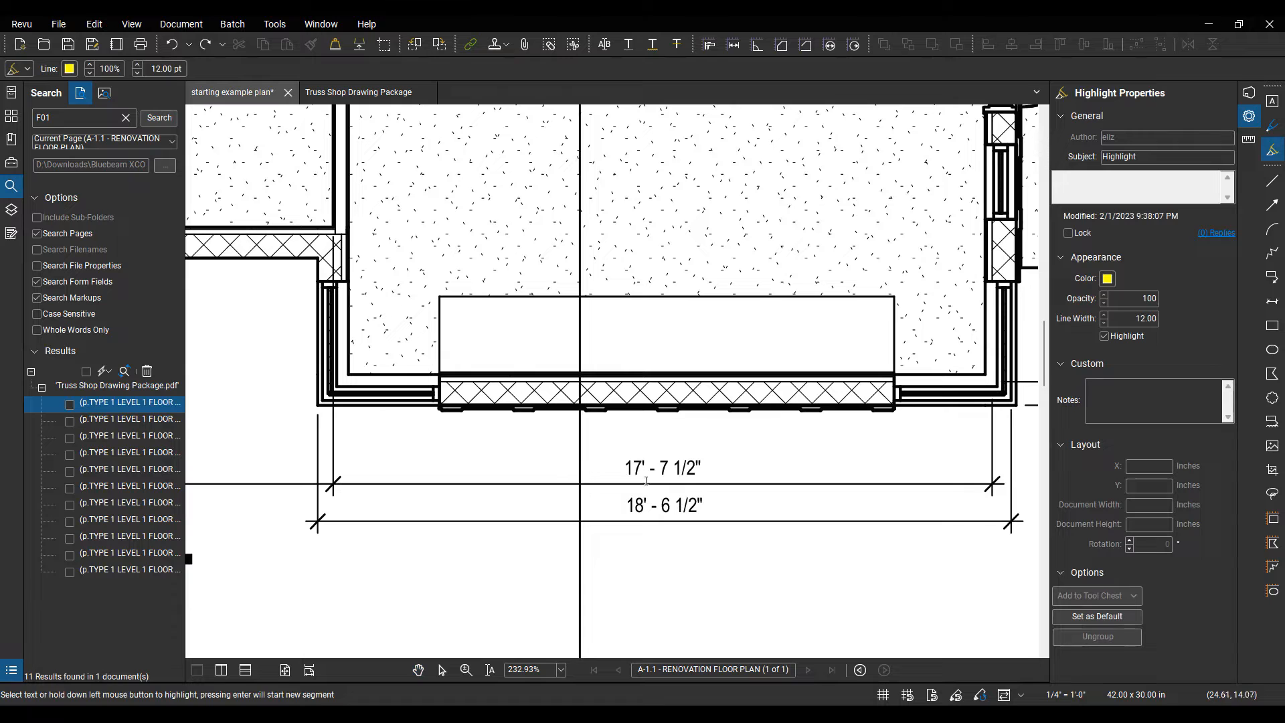
drag(620, 467, 706, 462)
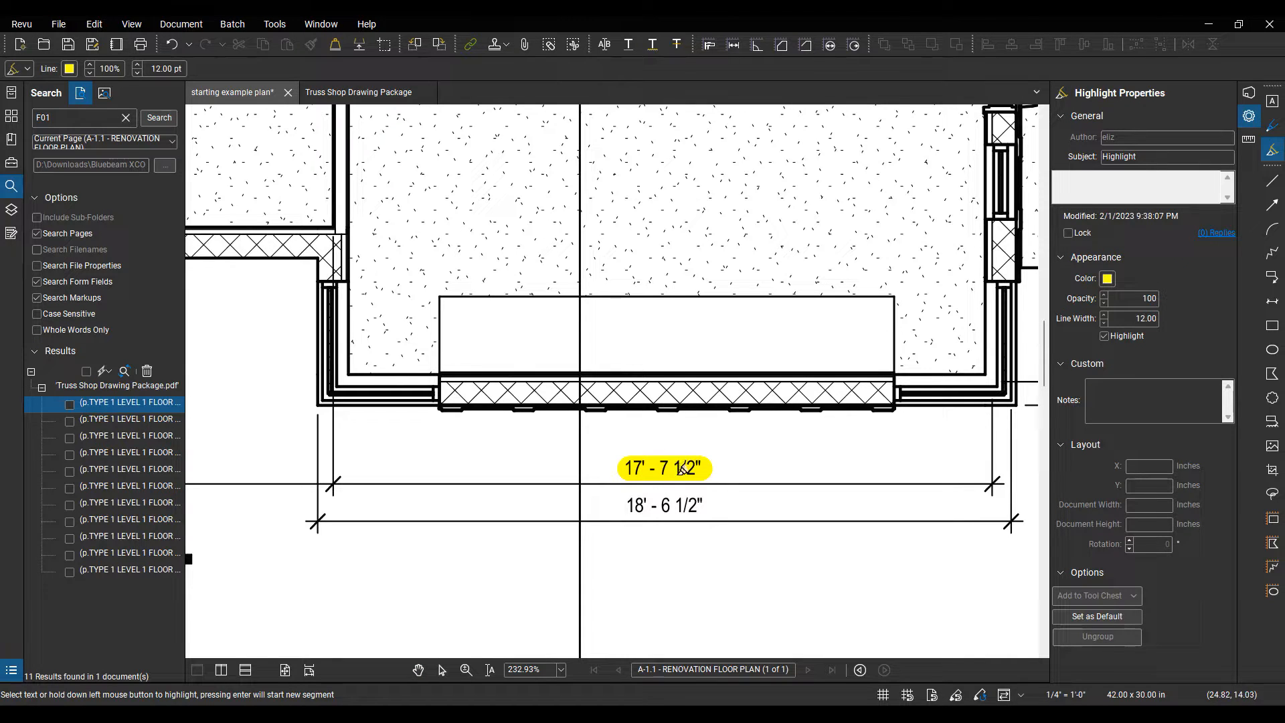
click(682, 480)
mouse_move(682, 480)
mouse_down()
mouse_move(717, 424)
mouse_move(682, 406)
mouse_move(676, 510)
mouse_move(616, 479)
mouse_move(675, 476)
mouse_up()
click(724, 575)
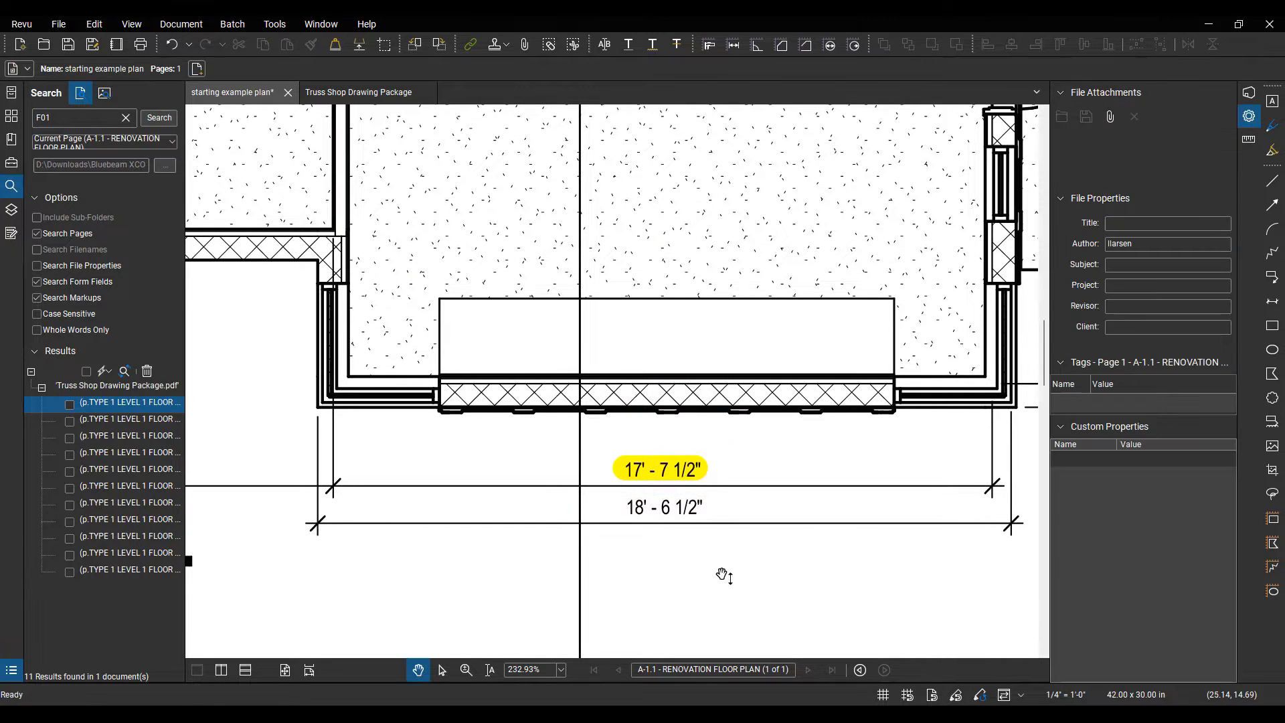
click(673, 464)
mouse_move(684, 472)
mouse_down()
mouse_move(725, 448)
mouse_move(619, 460)
mouse_move(653, 448)
mouse_move(675, 494)
mouse_up()
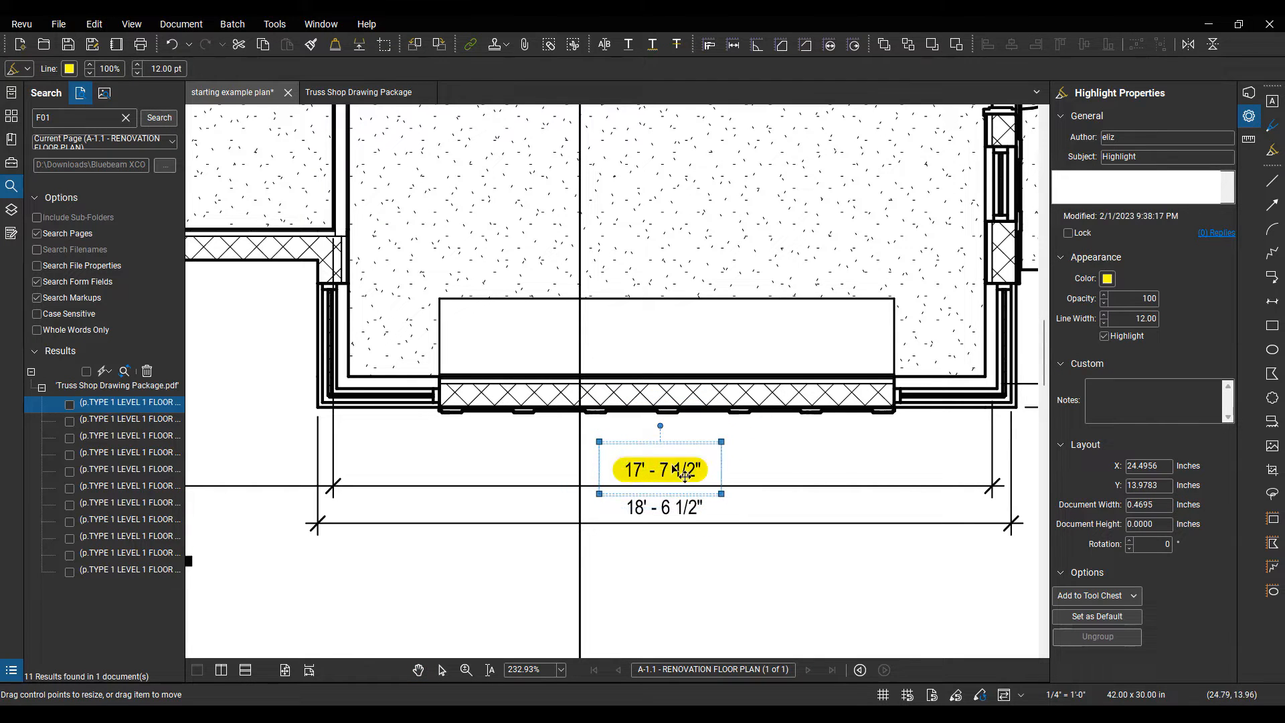
- Highlight the 18' - 6 1/2" dimension below the lab by selecting its text with the Highlight tool
key(h)
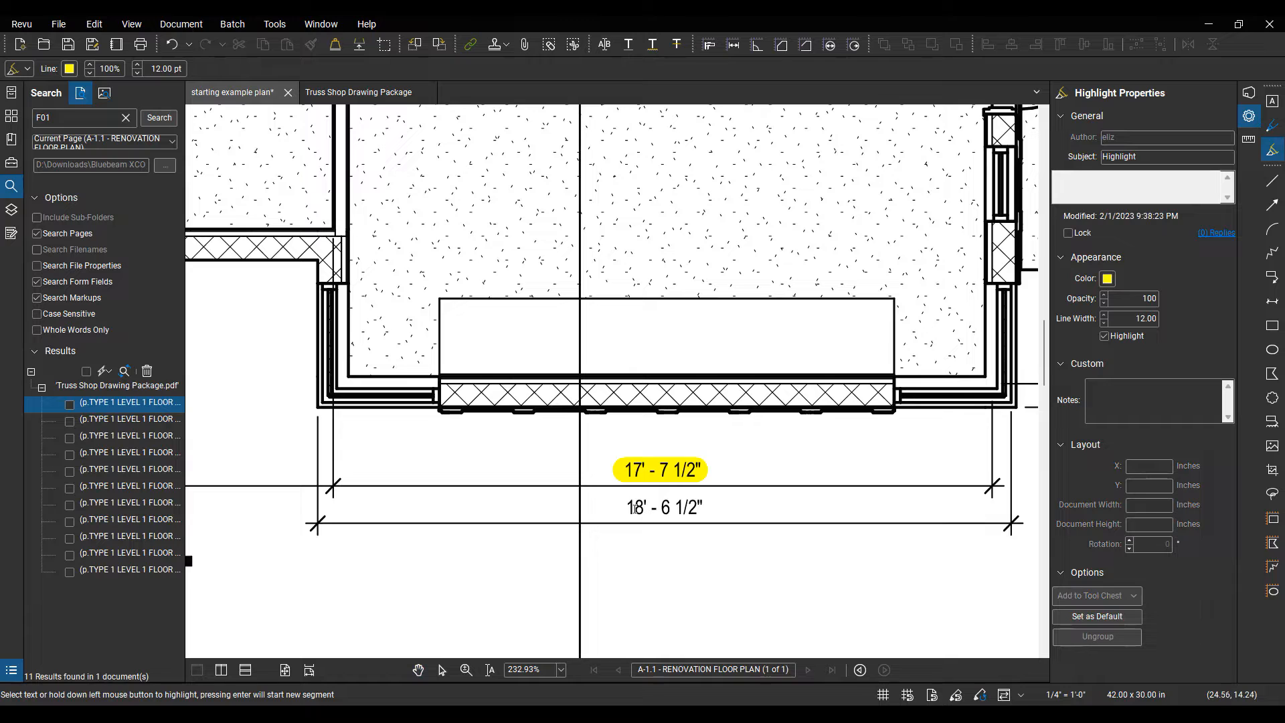
drag(642, 510, 696, 521)
key(Escape)
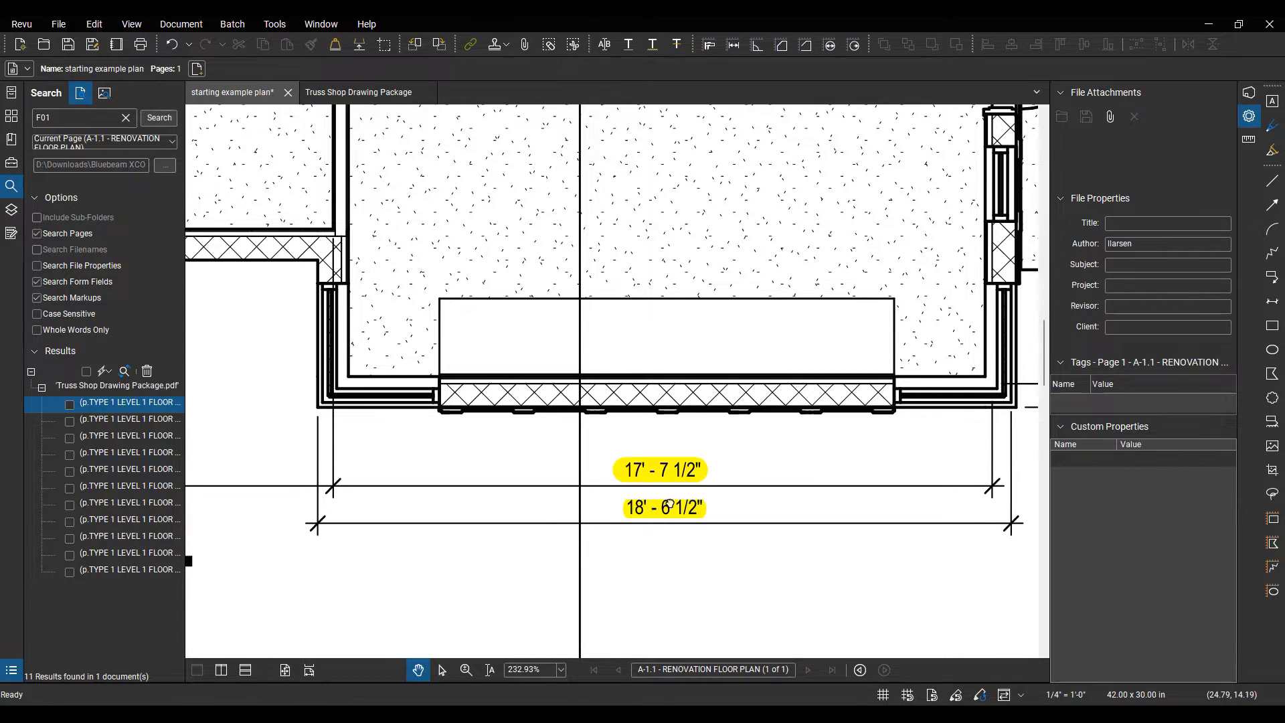
- Nudge the freeform highlight on the 17' - 7 1/2" dimension and select the text highlight on the 18' - 6 1/2" dimension
click(668, 520)
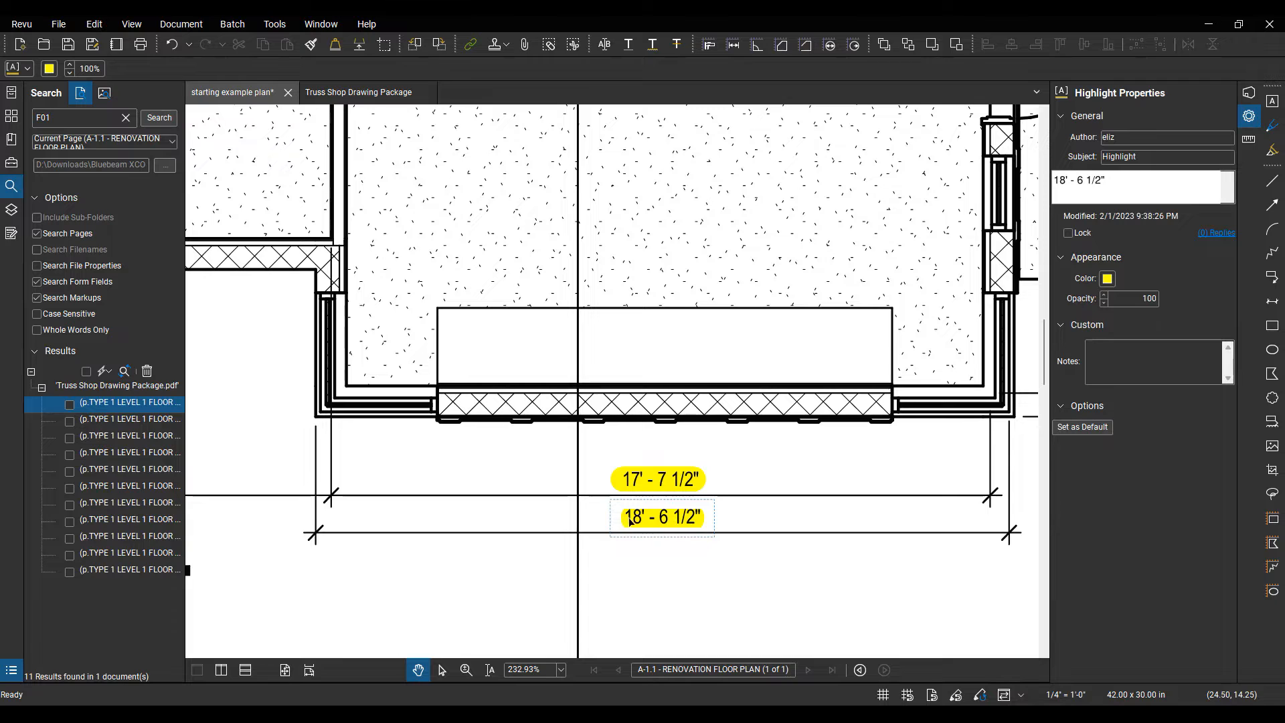
mouse_move(689, 482)
mouse_down()
mouse_move(654, 436)
mouse_move(693, 485)
mouse_up()
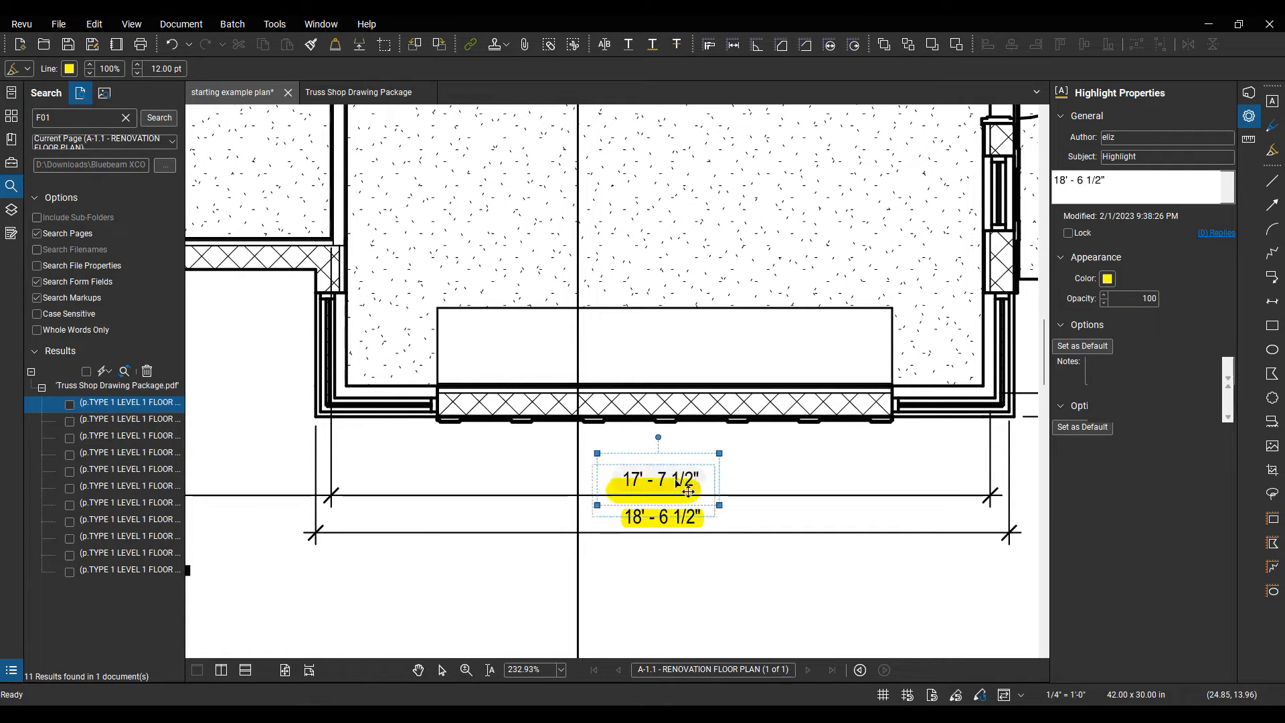
click(666, 519)
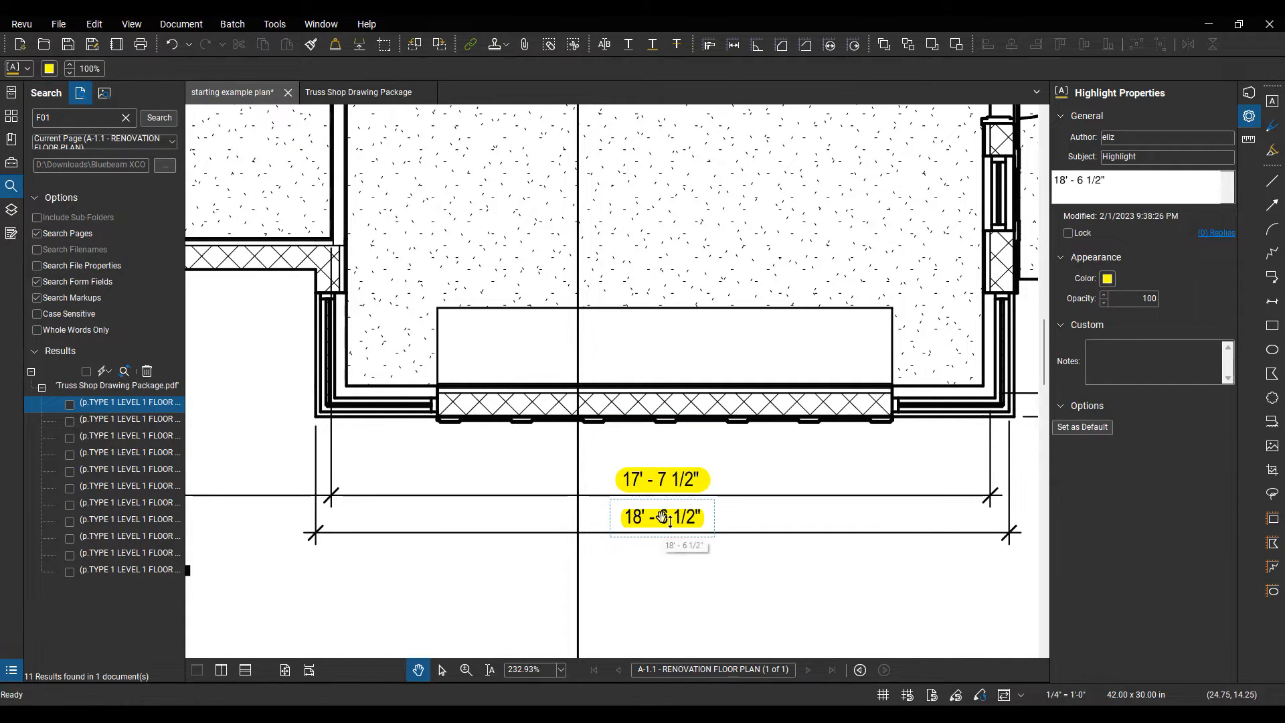
- Delete the text highlight on the 18' - 6 1/2" dimension and highlight that dimension's text again
key(Delete)
key(h)
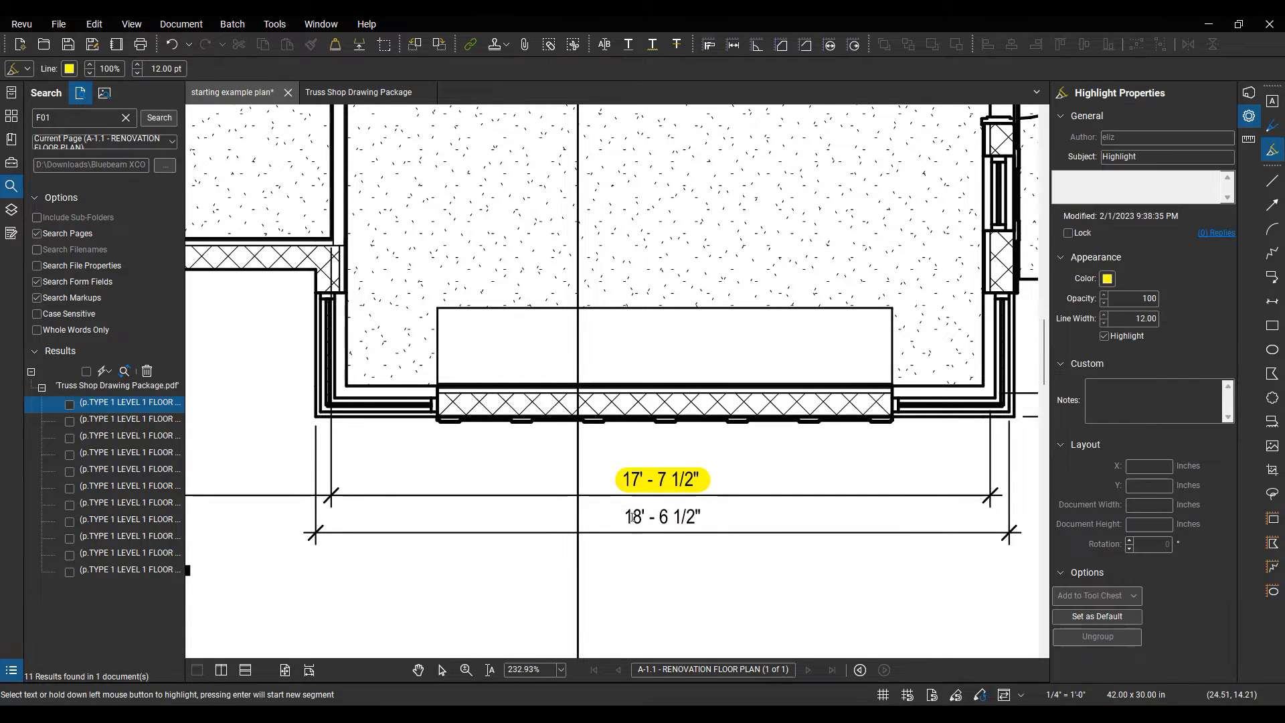
drag(627, 516, 702, 519)
key(Escape)
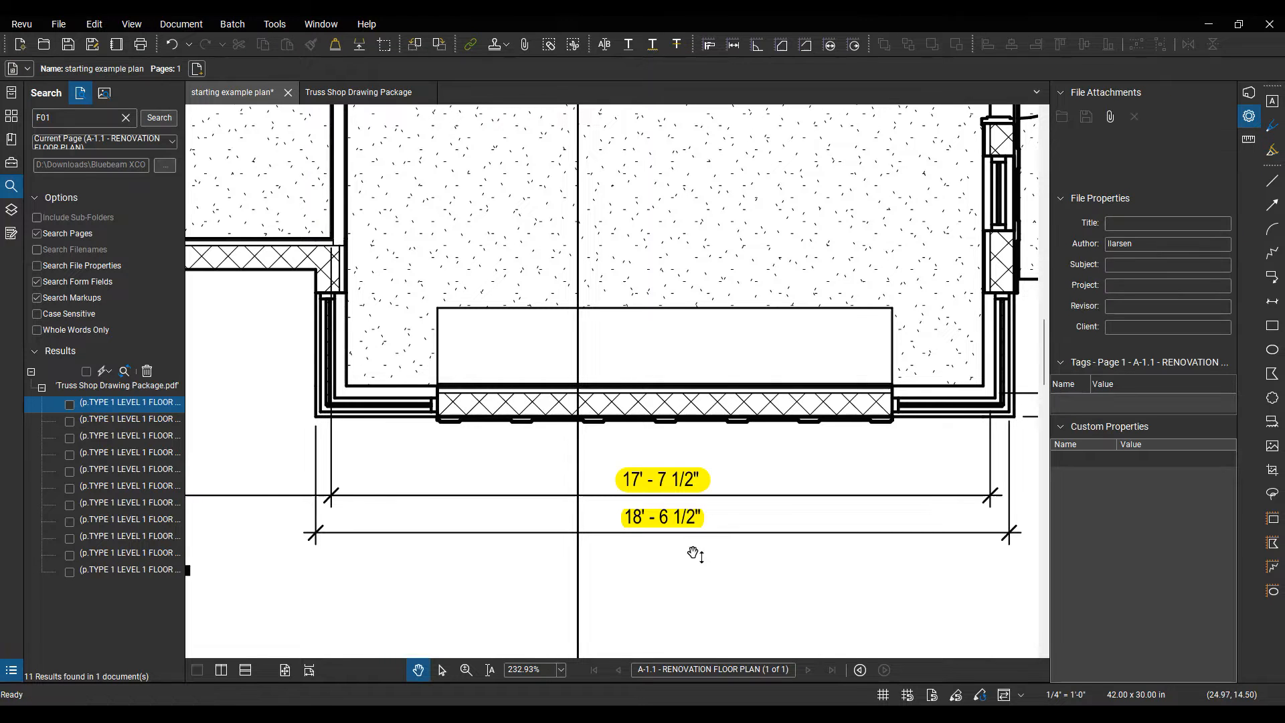
- Compare the freeform and text highlights' comments in the markups list, with the 18' - 6 1/2" highlight selected, and hide the list
drag(761, 543, 742, 345)
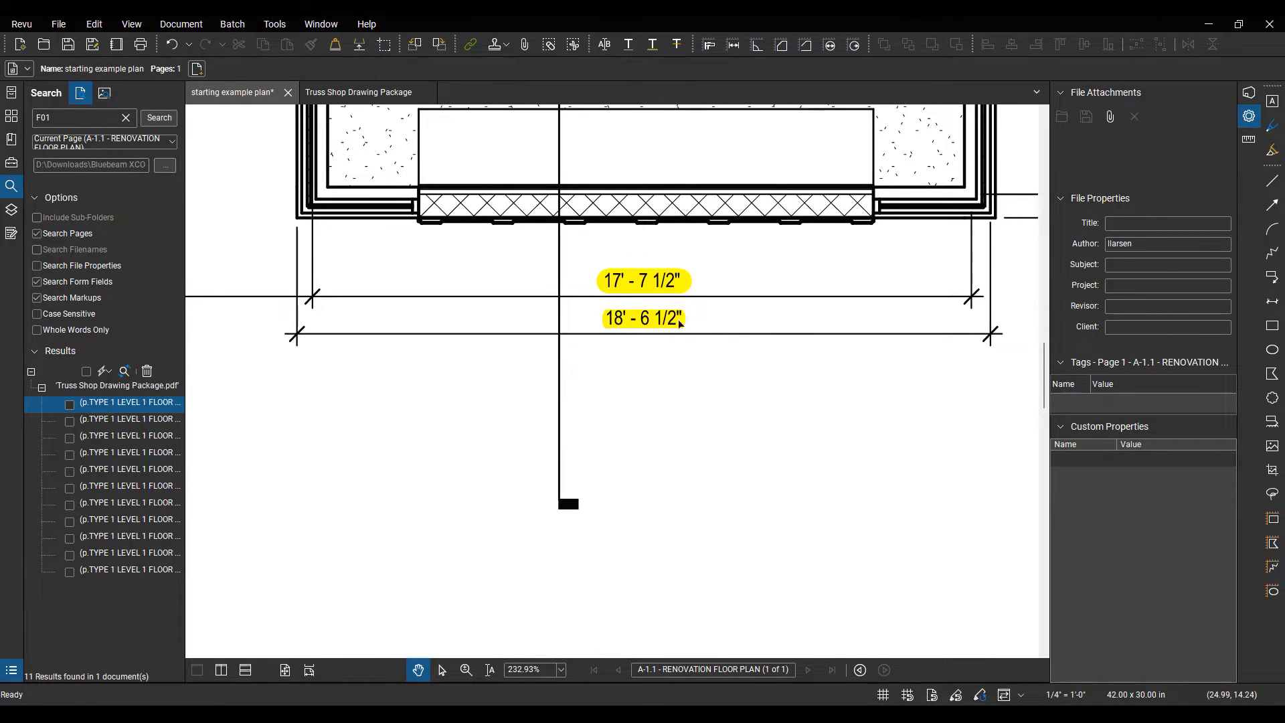
click(660, 320)
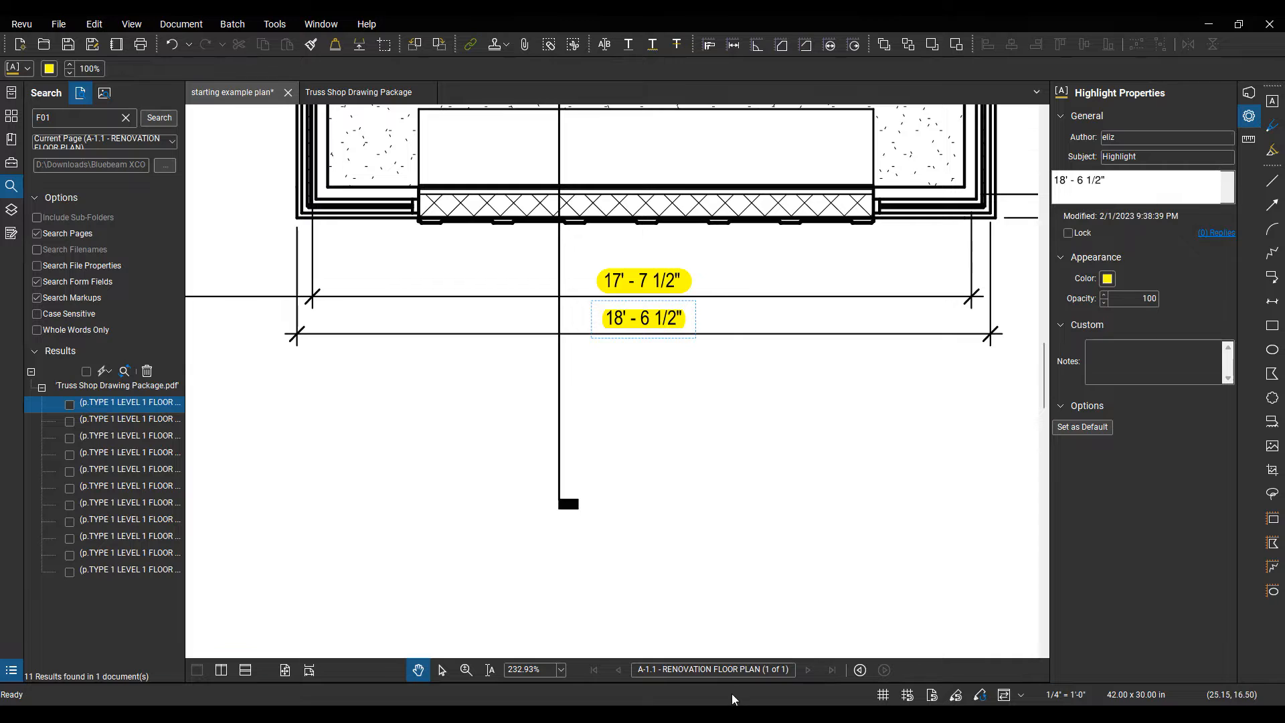
drag(727, 620, 727, 485)
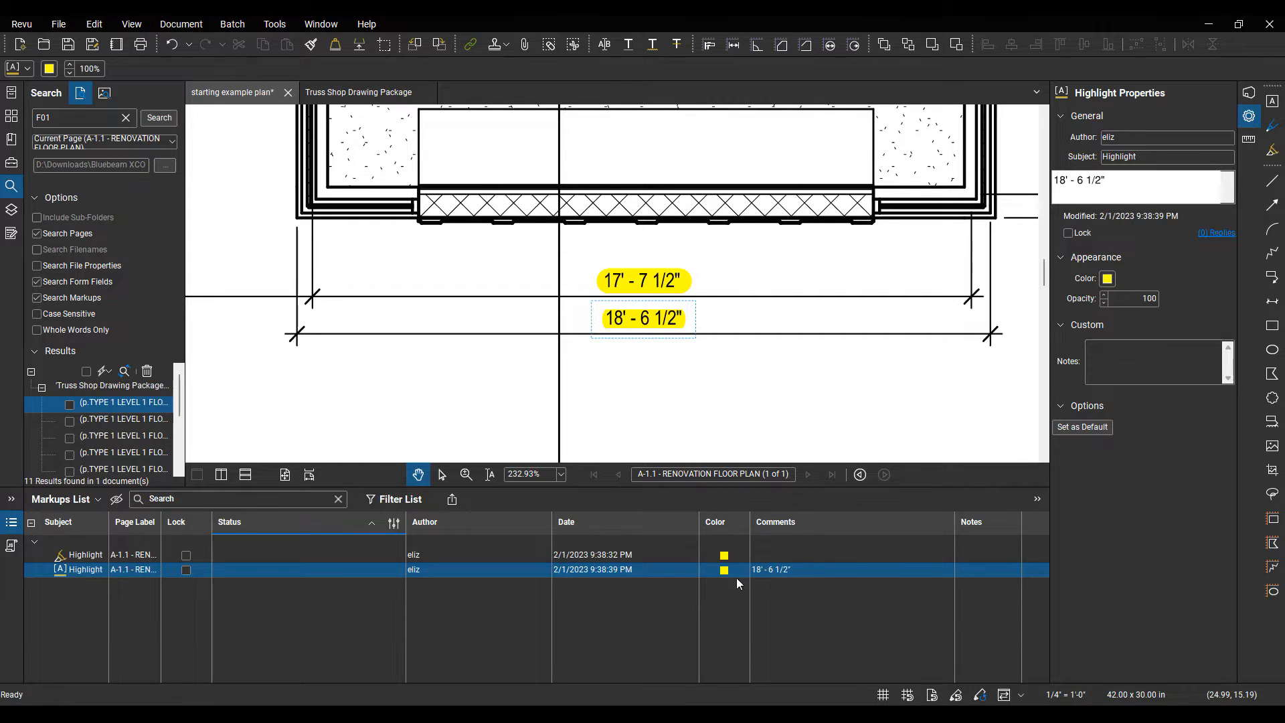
double_click(776, 485)
- Delete the highlights on both the 17' - 7 1/2" and 18' - 6 1/2" dimensions
drag(726, 334, 687, 475)
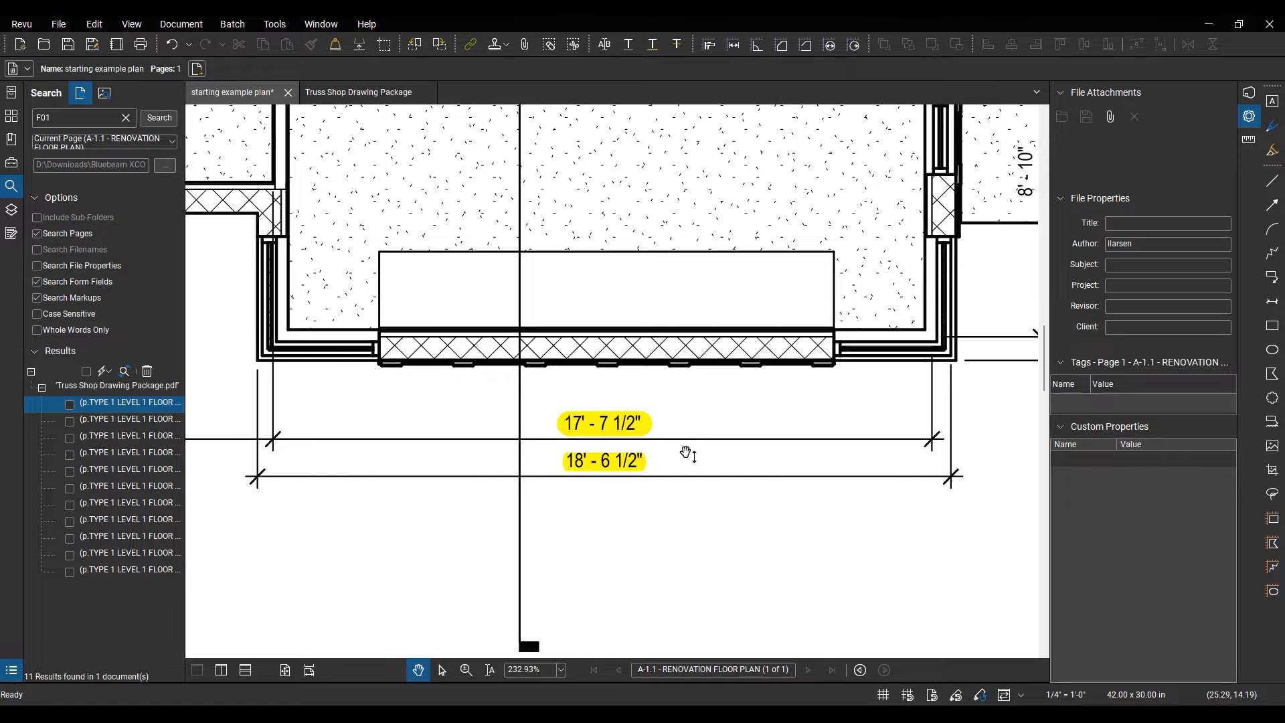
click(593, 441)
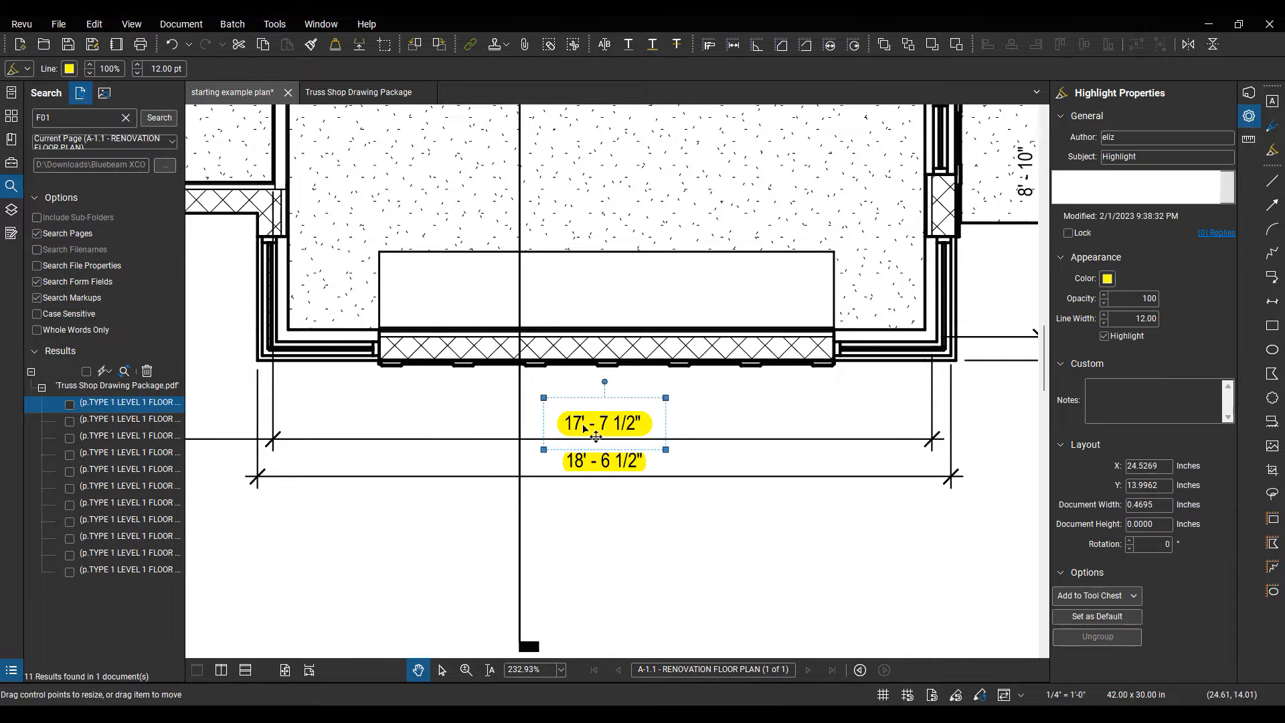
key(Delete)
click(600, 462)
key(Delete)
- Select the text of the 17' - 7 1/2" and 18' - 6 1/2" dimensions together with the Select Text tool
drag(581, 381, 629, 444)
scroll(578, 374, down, 5)
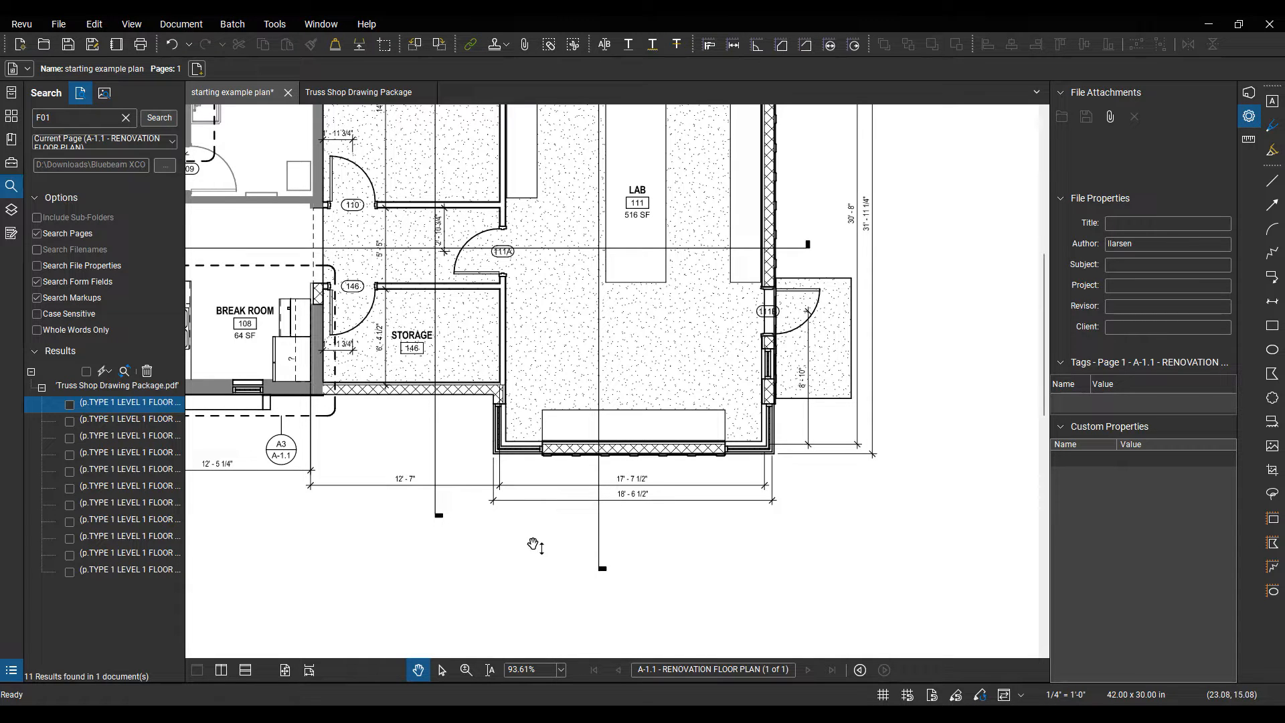
click(490, 671)
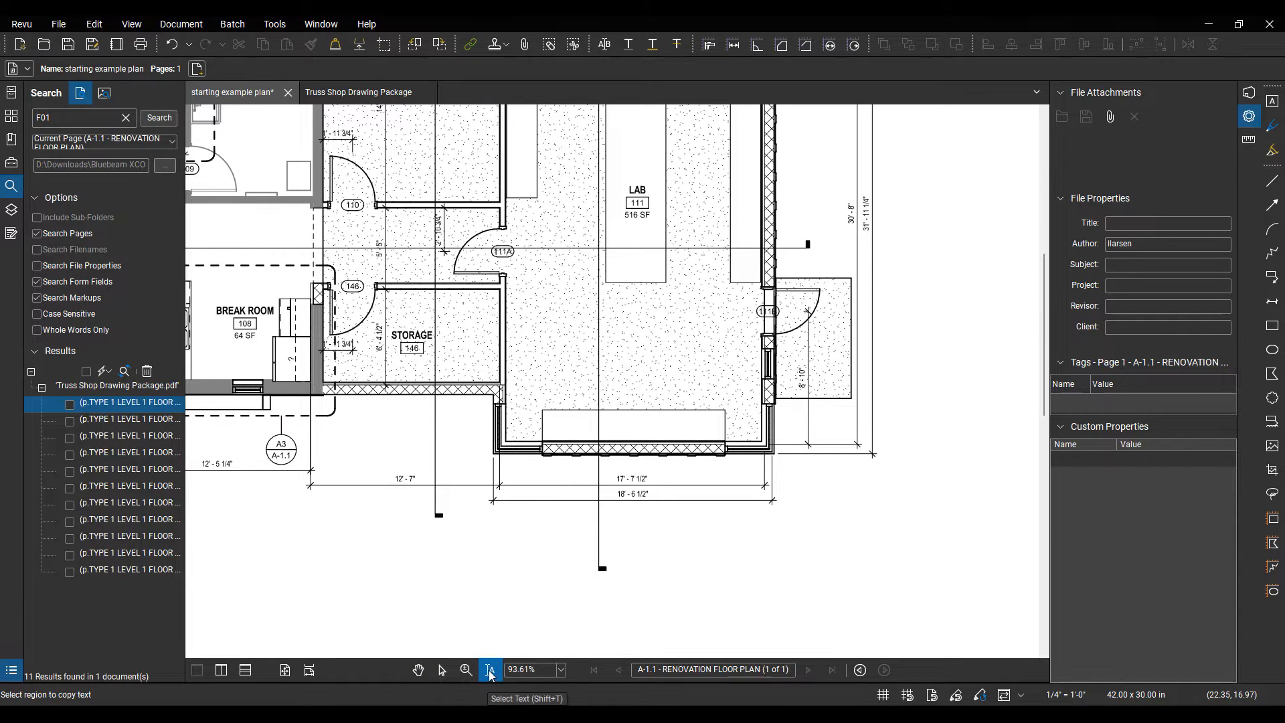
scroll(643, 482, up, 6)
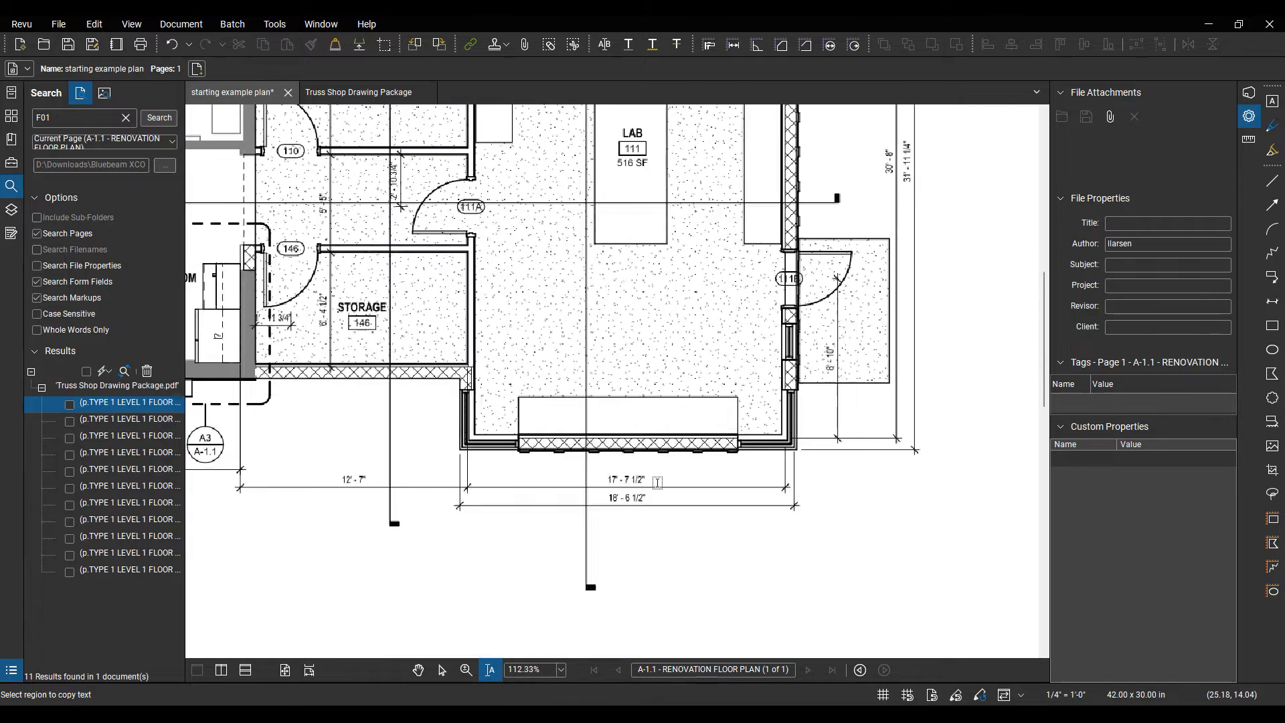
scroll(642, 485, up, 1)
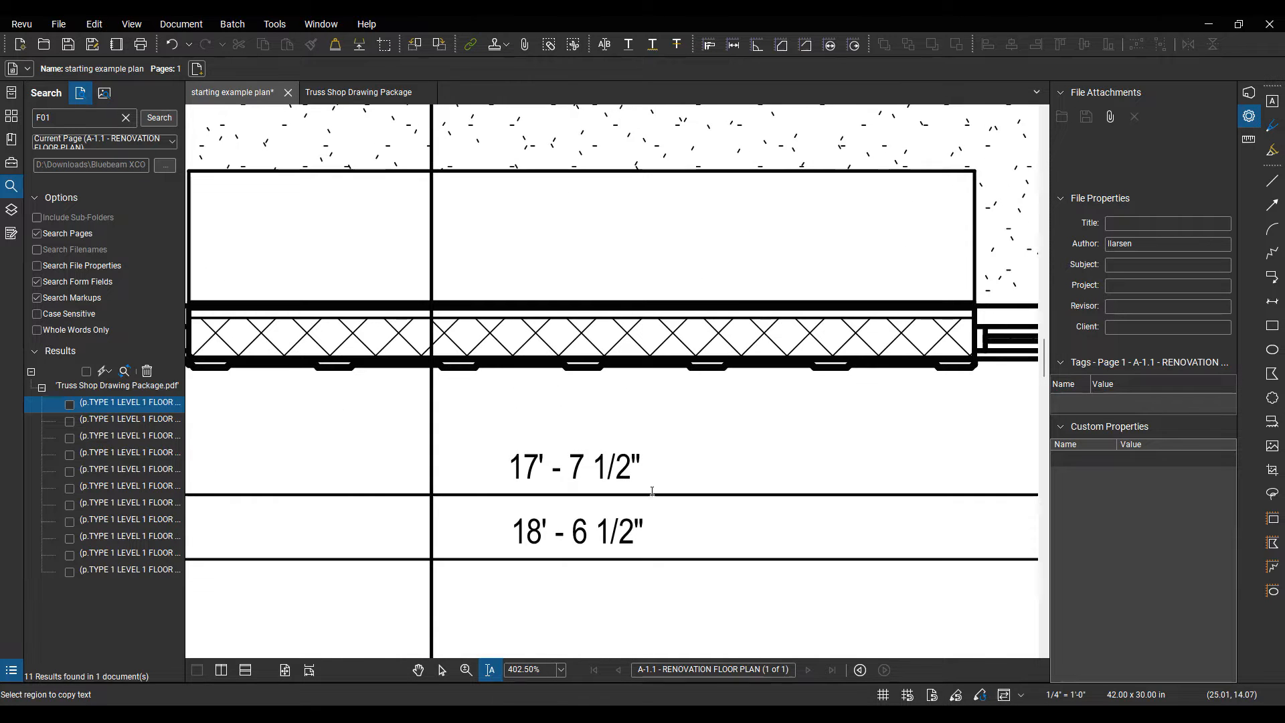
drag(657, 517, 650, 450)
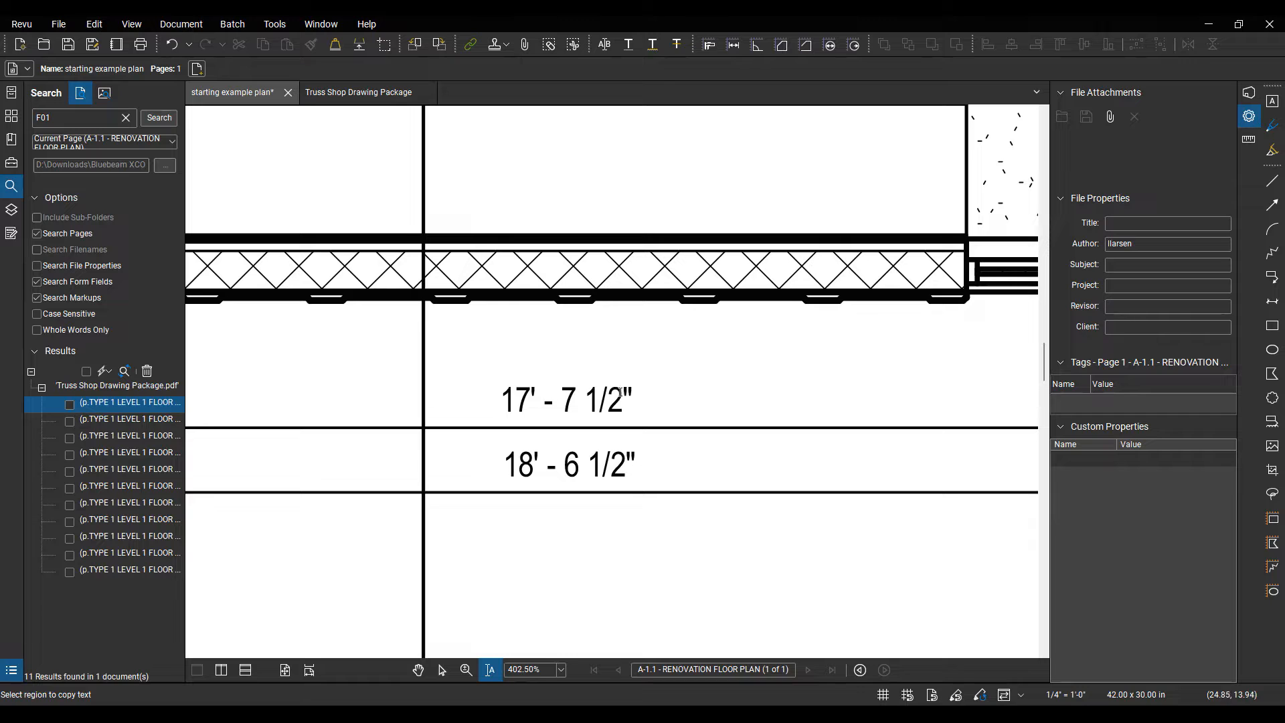
drag(504, 394, 674, 462)
- Examine which other plan labels are included in the text selection around the storage and lab rooms, and clear the selection
scroll(674, 462, down, 5)
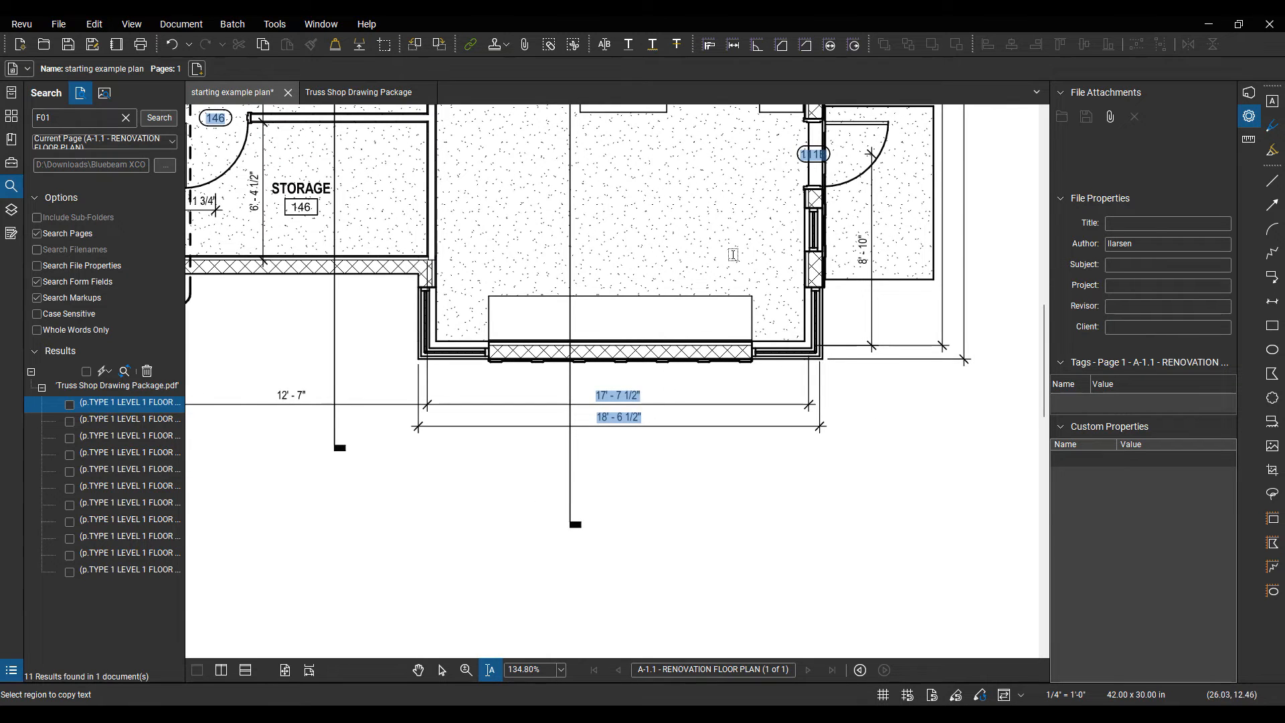
drag(732, 255, 626, 488)
drag(342, 388, 736, 343)
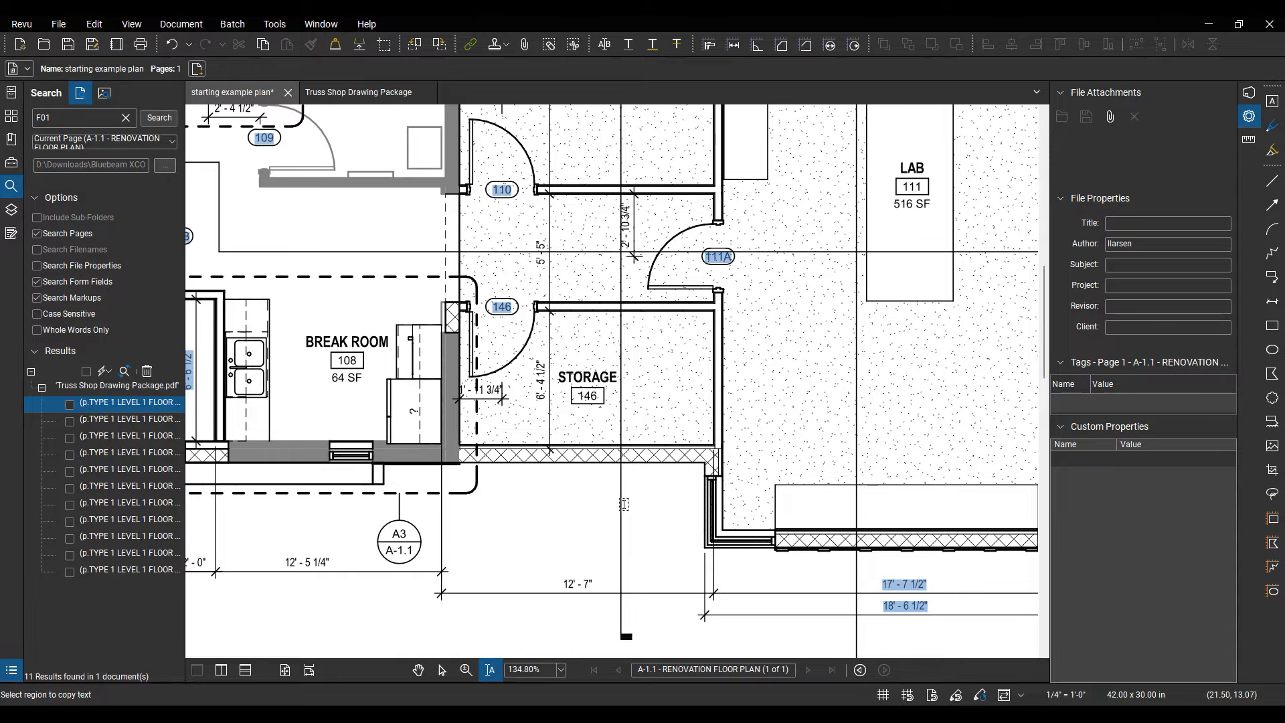
key(p)
- Select only the 17' - 7 1/2" dimension text with Select Text and apply Highlight Selected Text to it
drag(657, 512, 413, 316)
scroll(702, 405, up, 4)
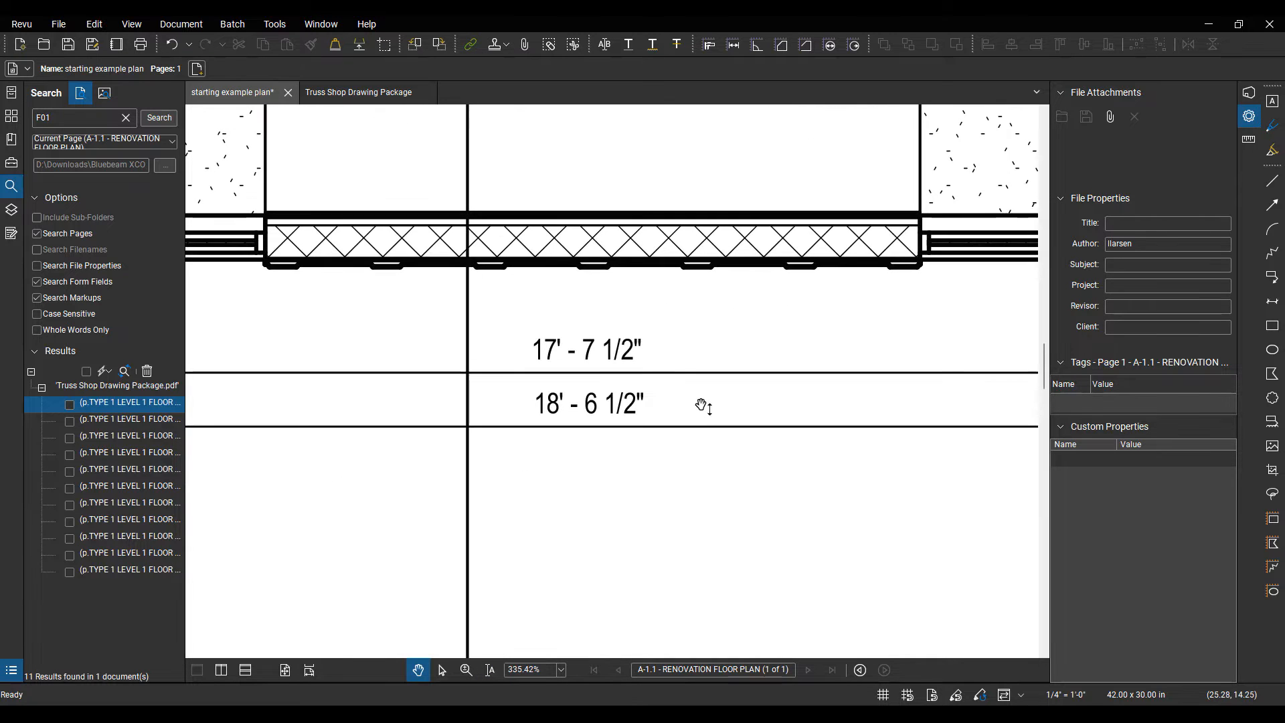
click(491, 670)
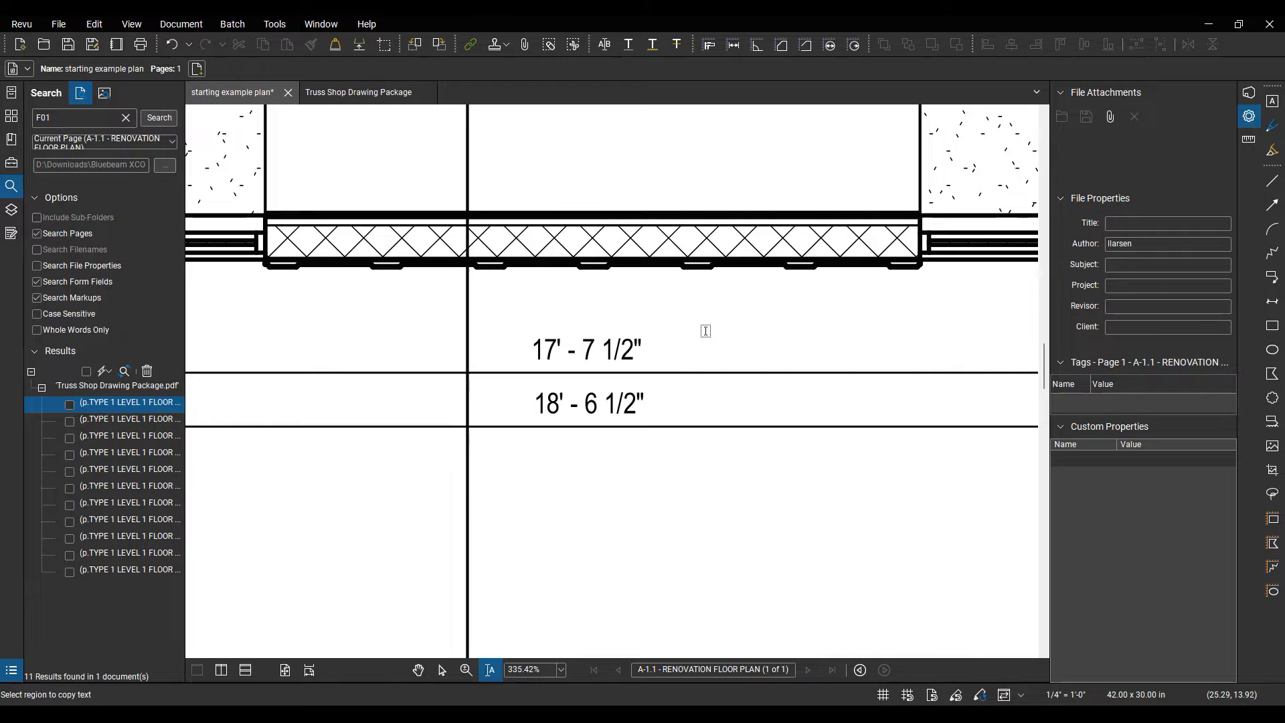
drag(493, 287, 671, 367)
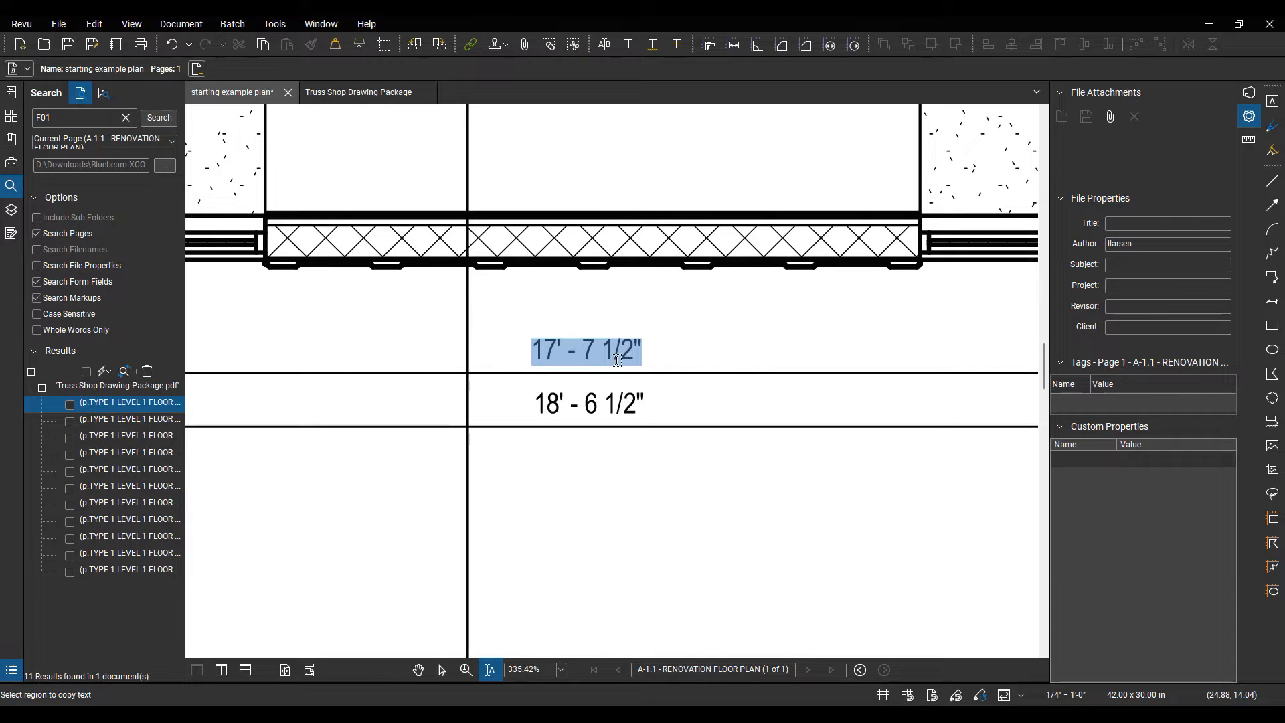
scroll(646, 360, down, 8)
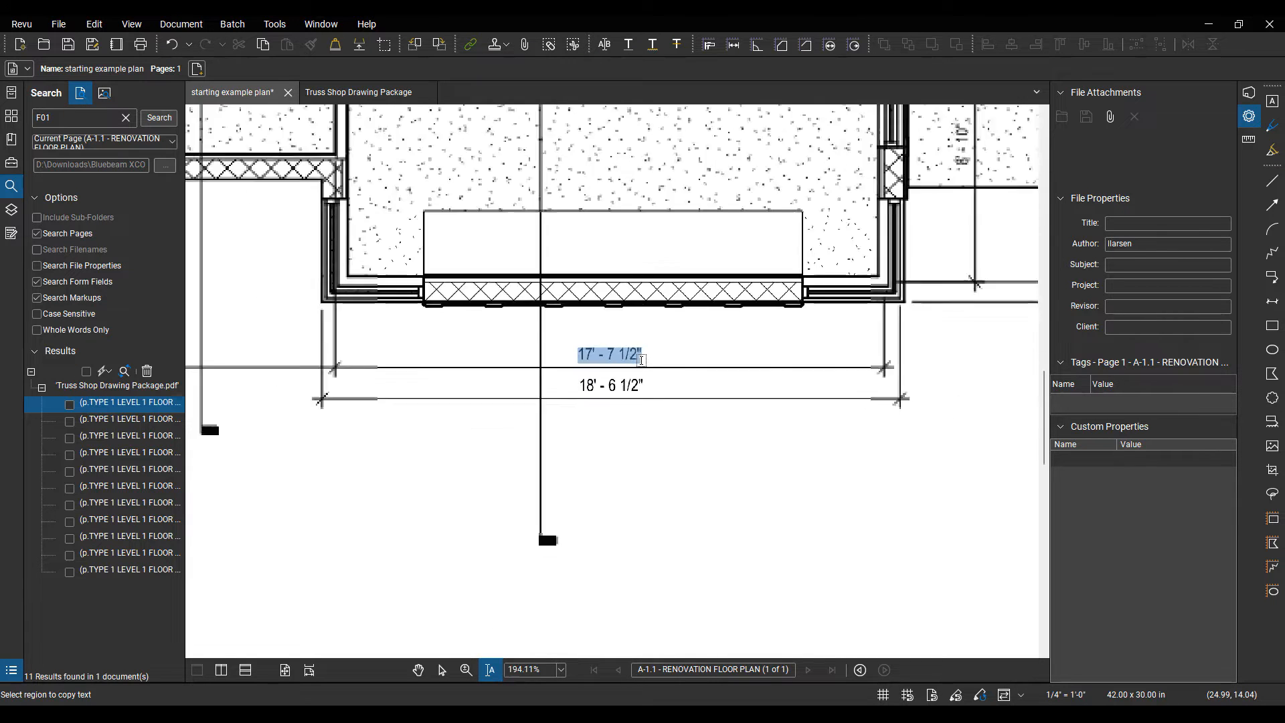
scroll(659, 509, up, 5)
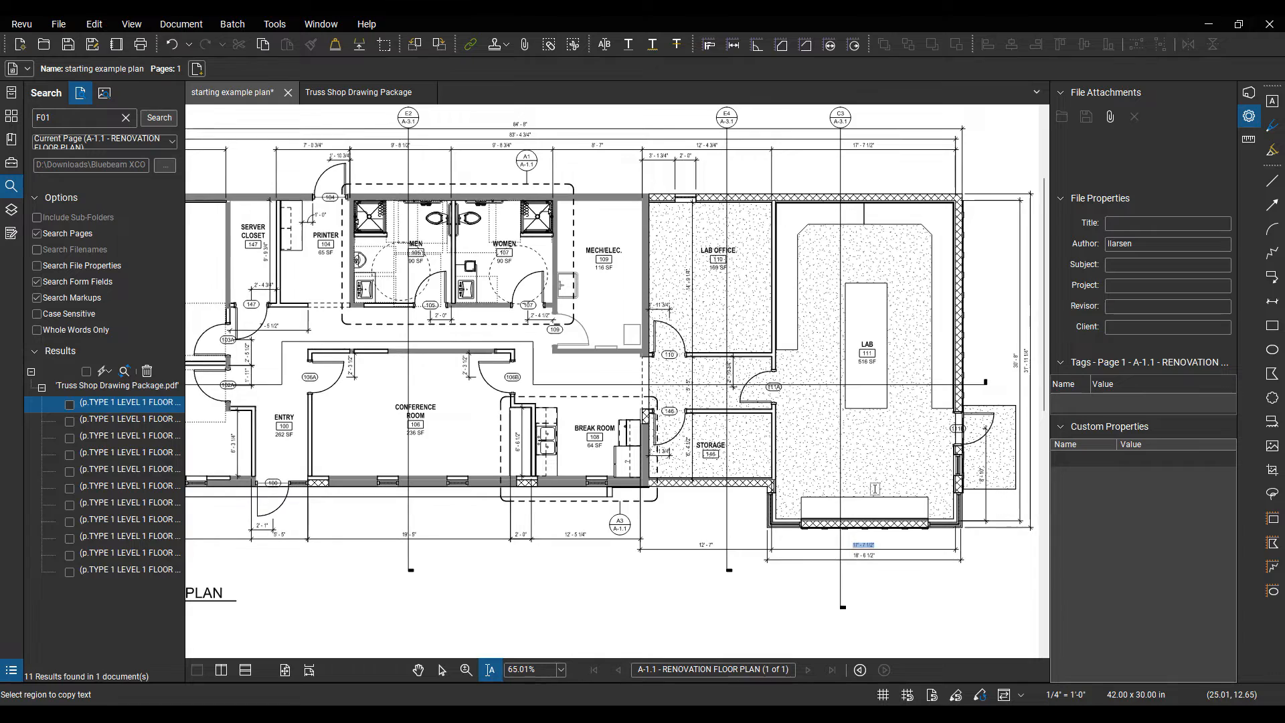
scroll(593, 522, up, 5)
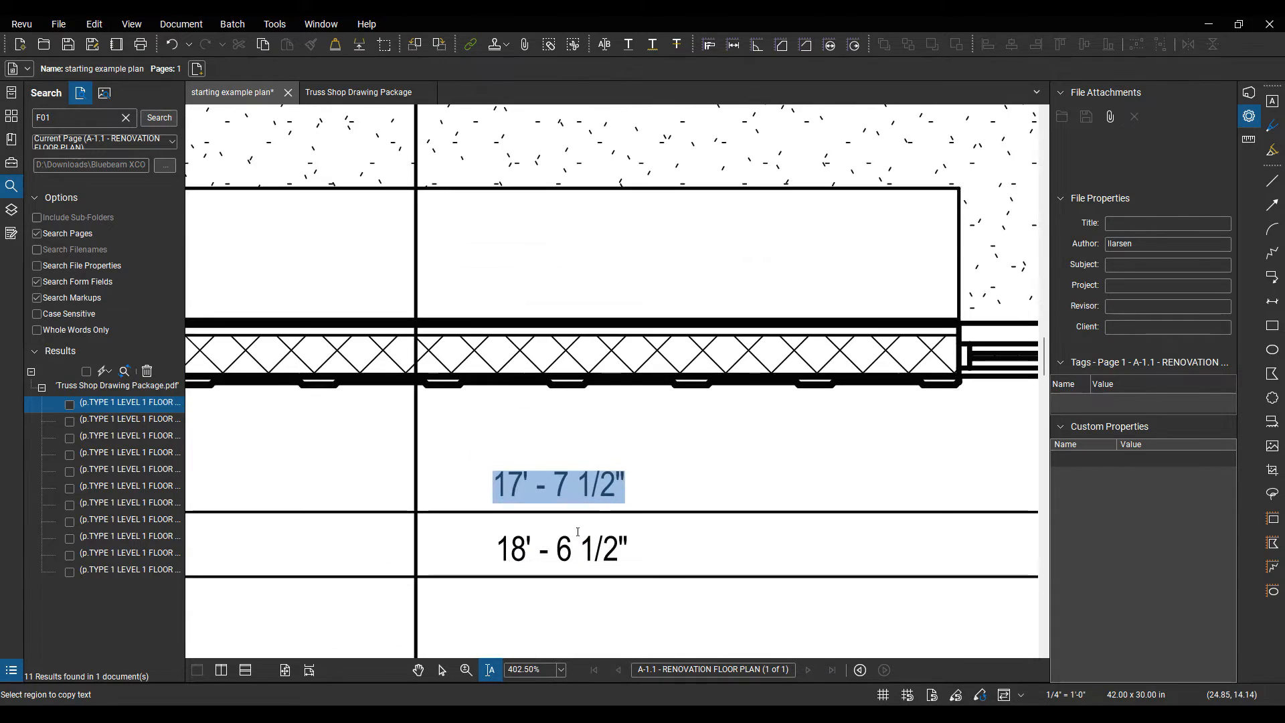
right_click(566, 403)
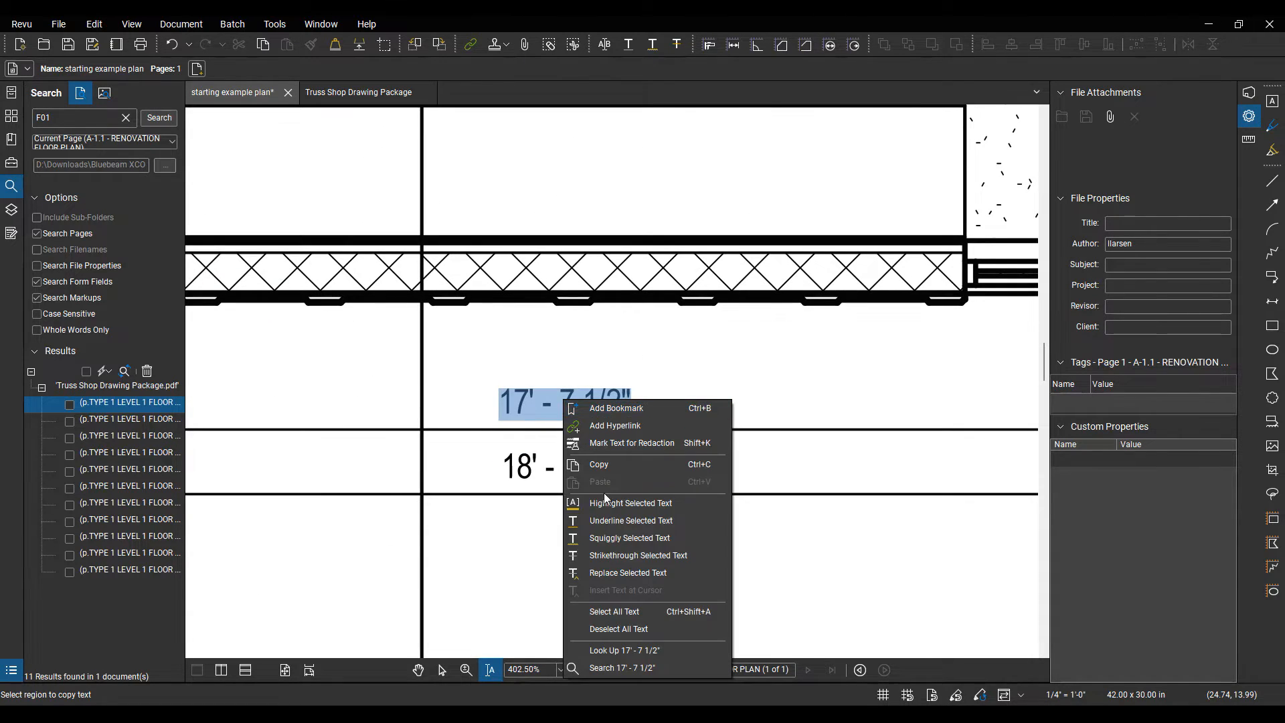
click(628, 505)
- Check the 17' - 7 1/2" highlight's entry and comment in the markups list, select and deselect the markup, and hide the list
drag(654, 612, 651, 502)
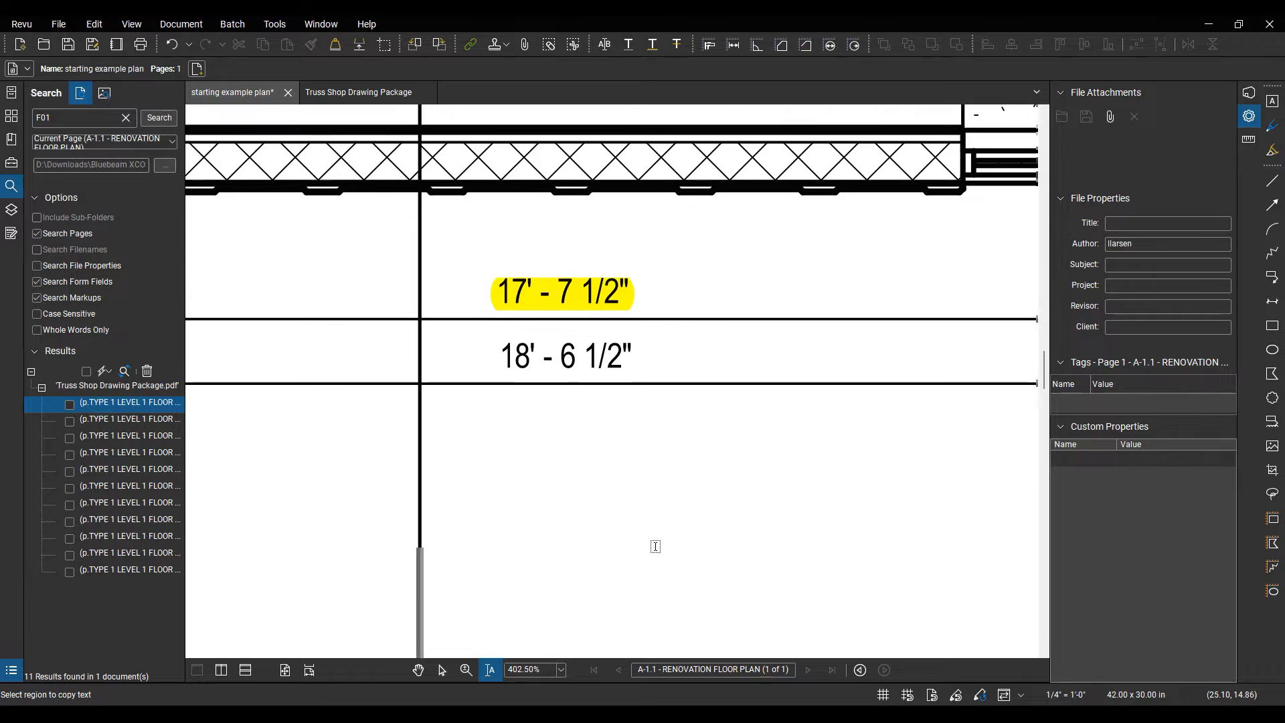
drag(662, 682, 641, 429)
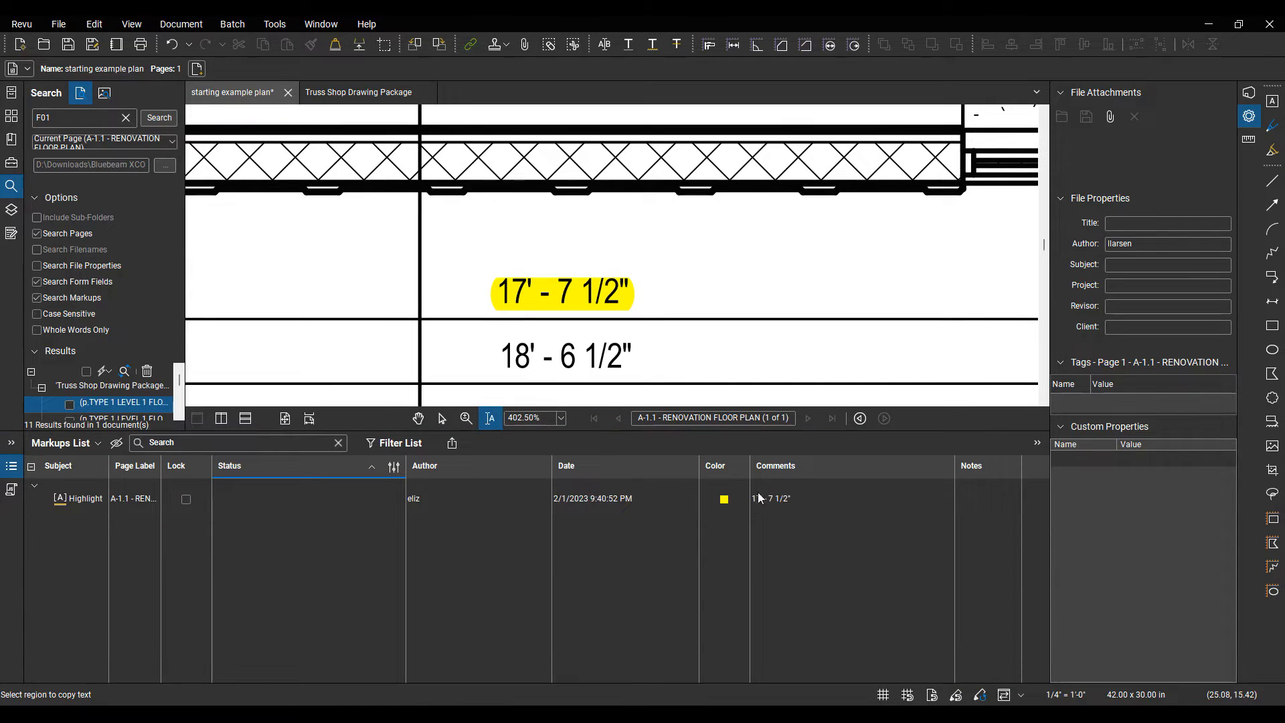
key(Escape)
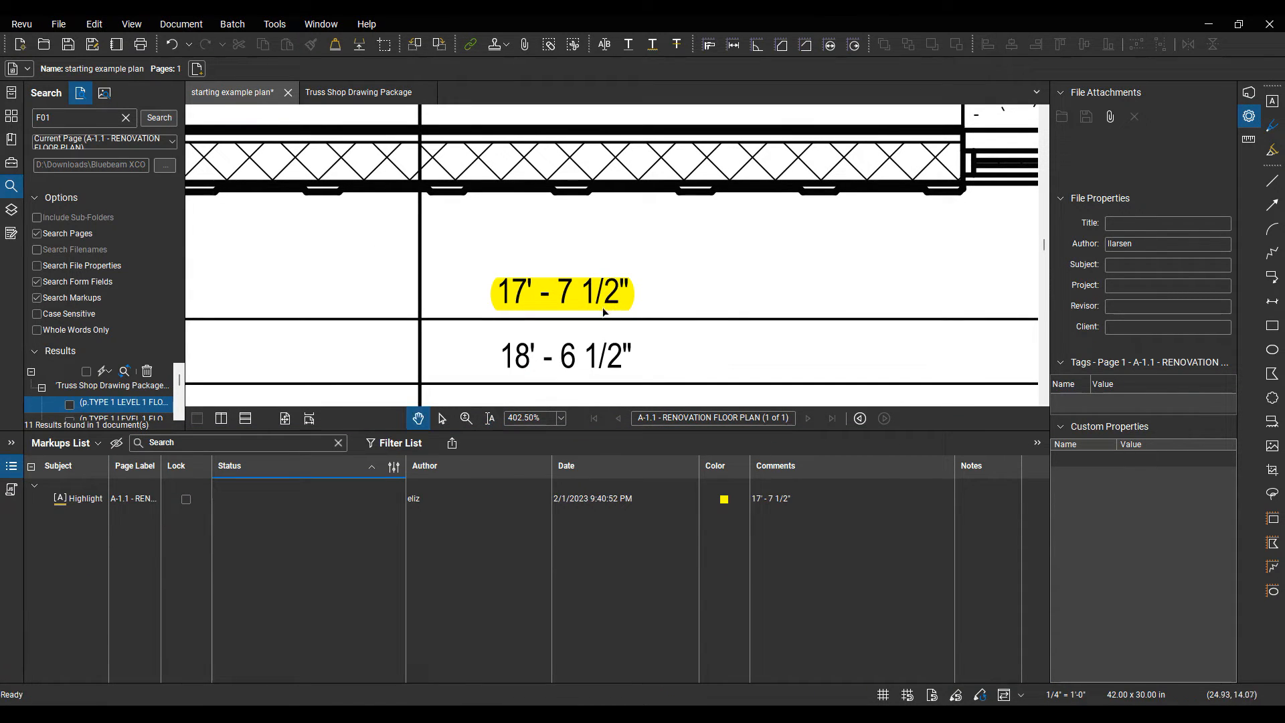
click(574, 297)
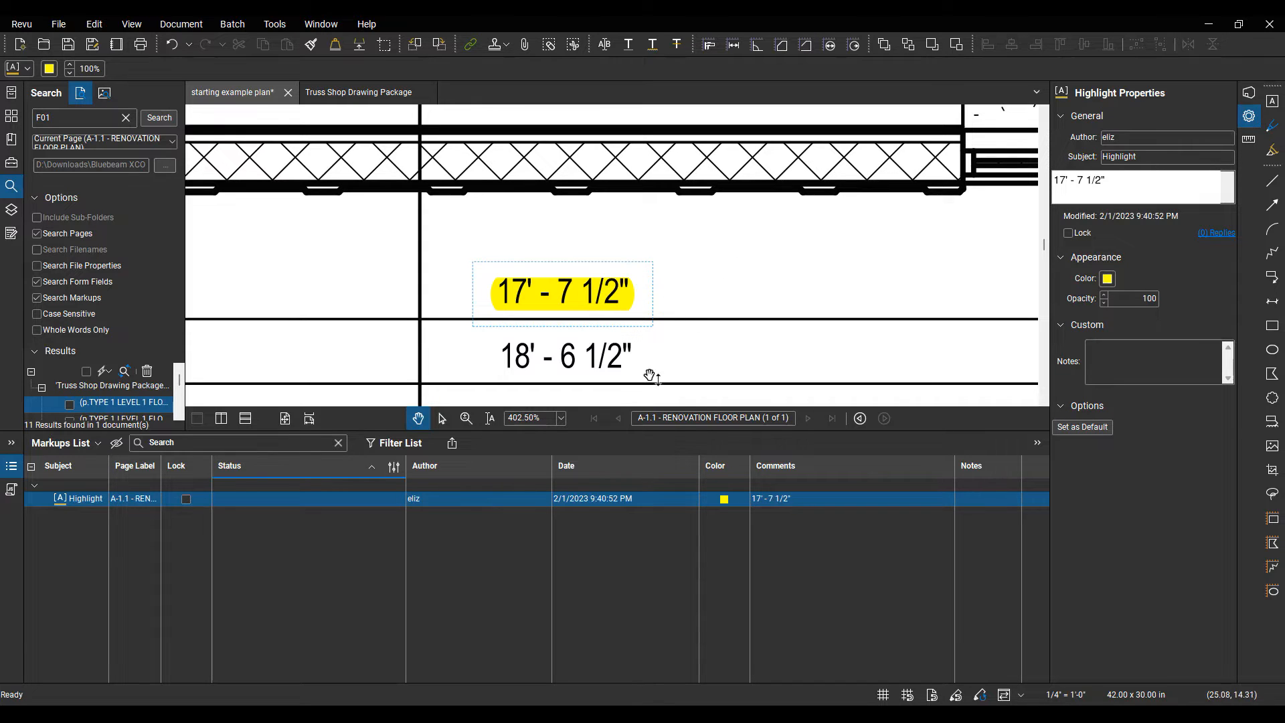
click(694, 299)
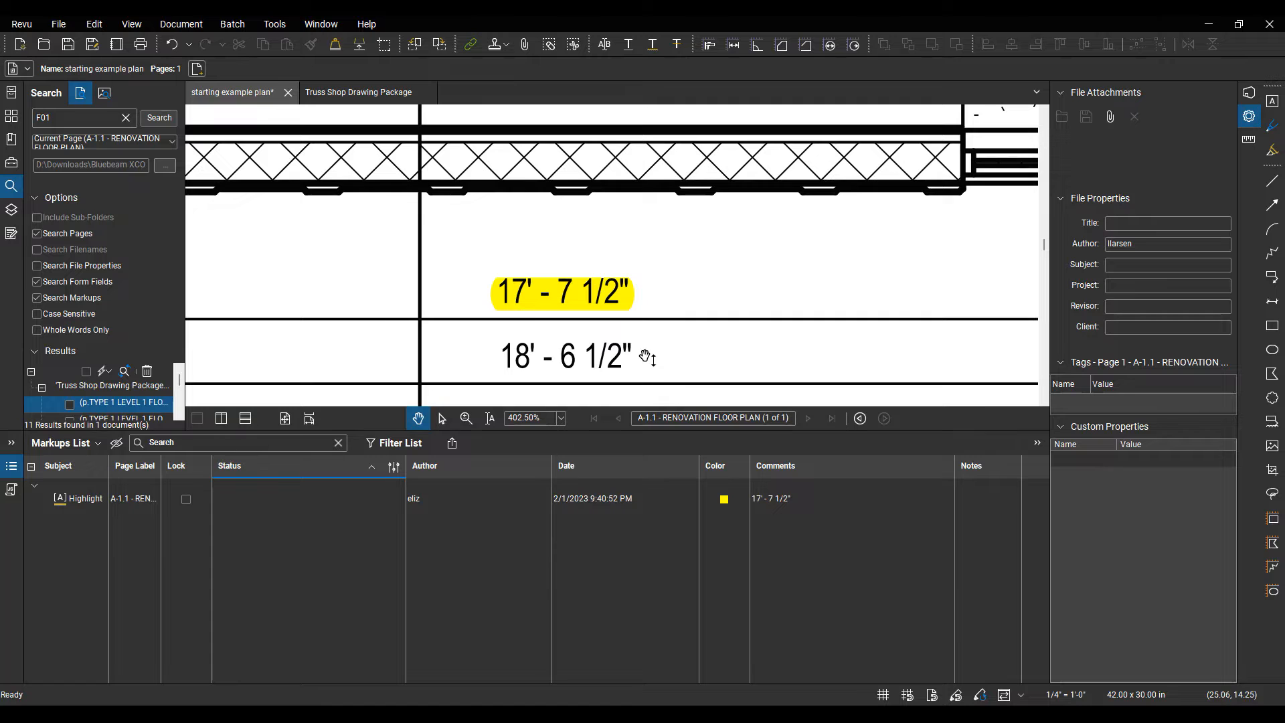
key(alt+l)
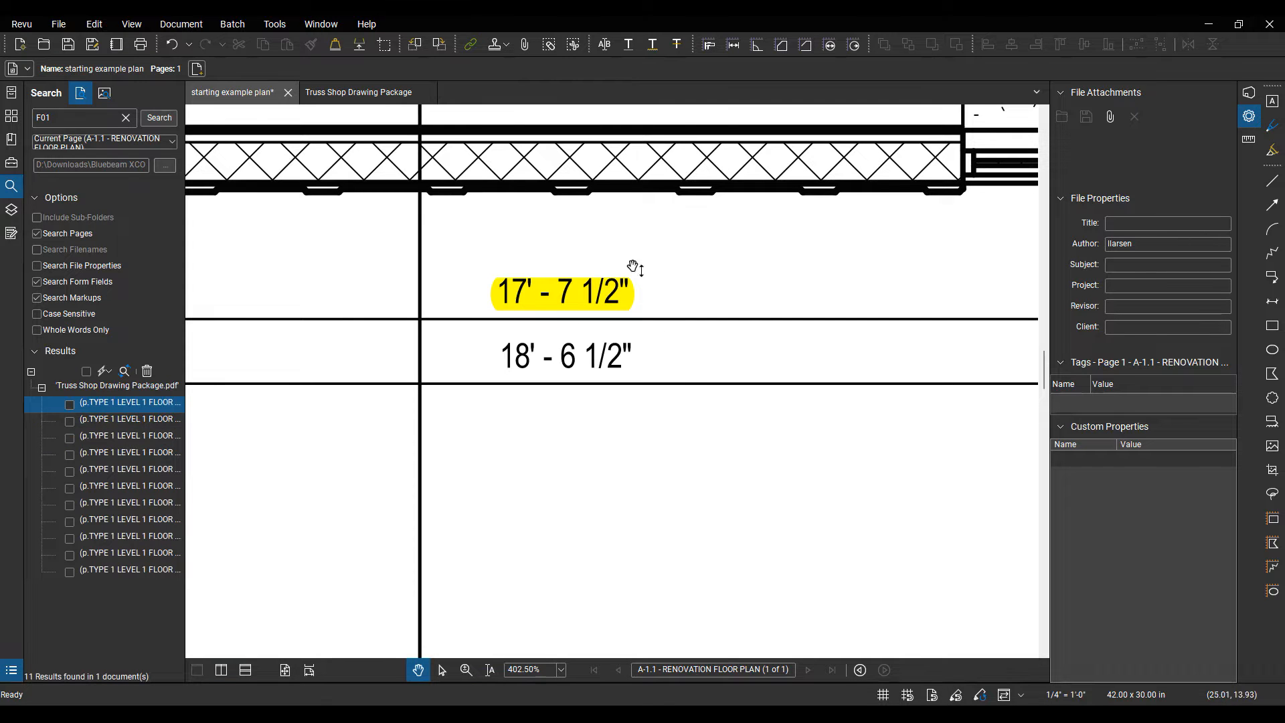
scroll(588, 364, down, 8)
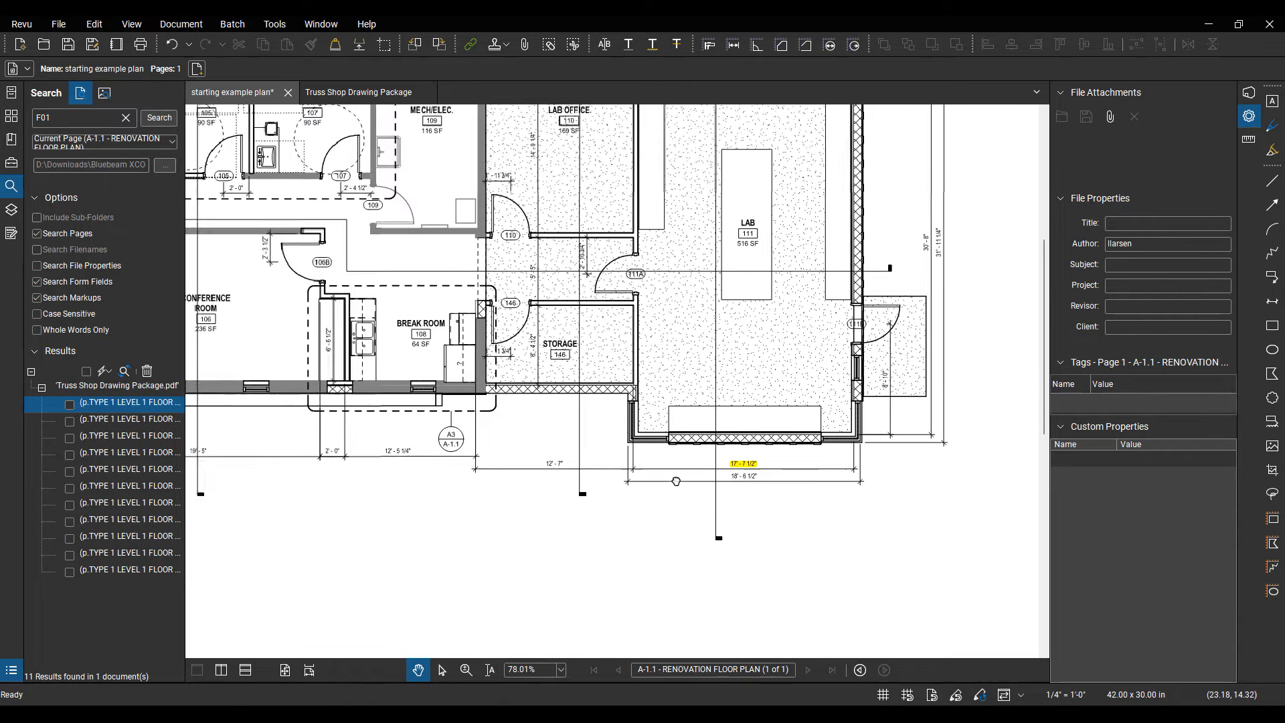
drag(627, 432, 530, 406)
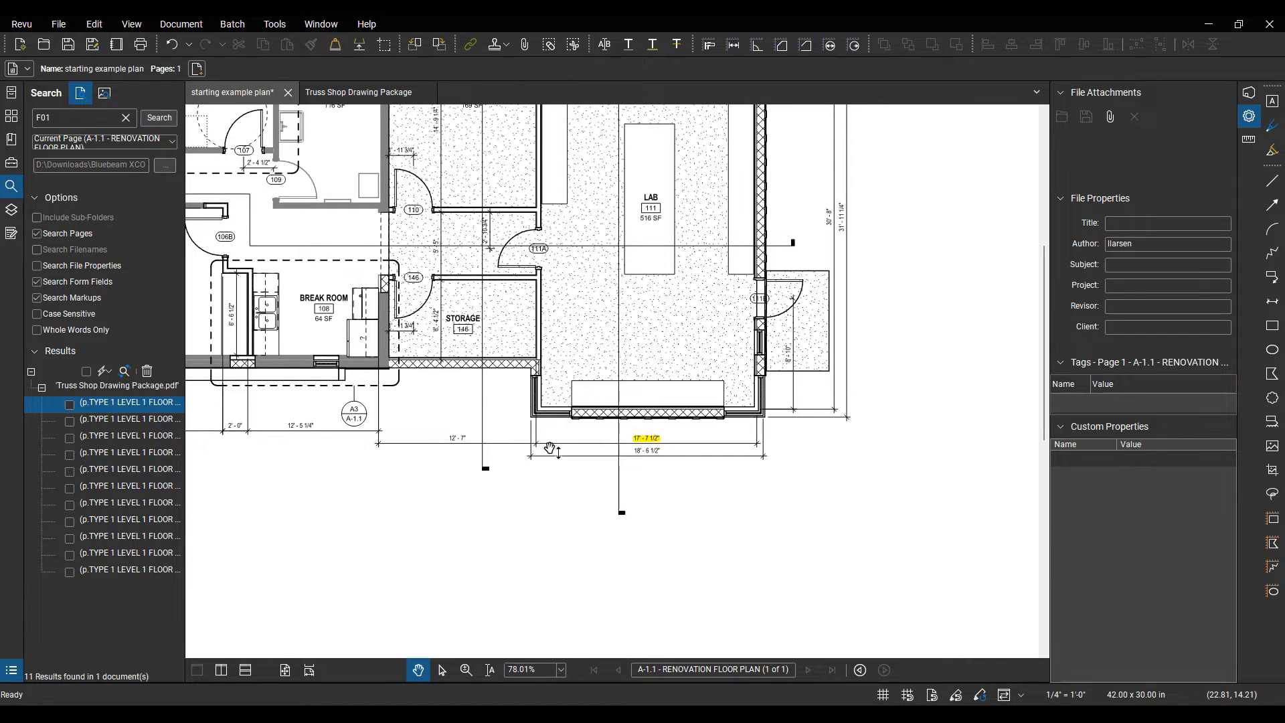
drag(328, 359, 459, 390)
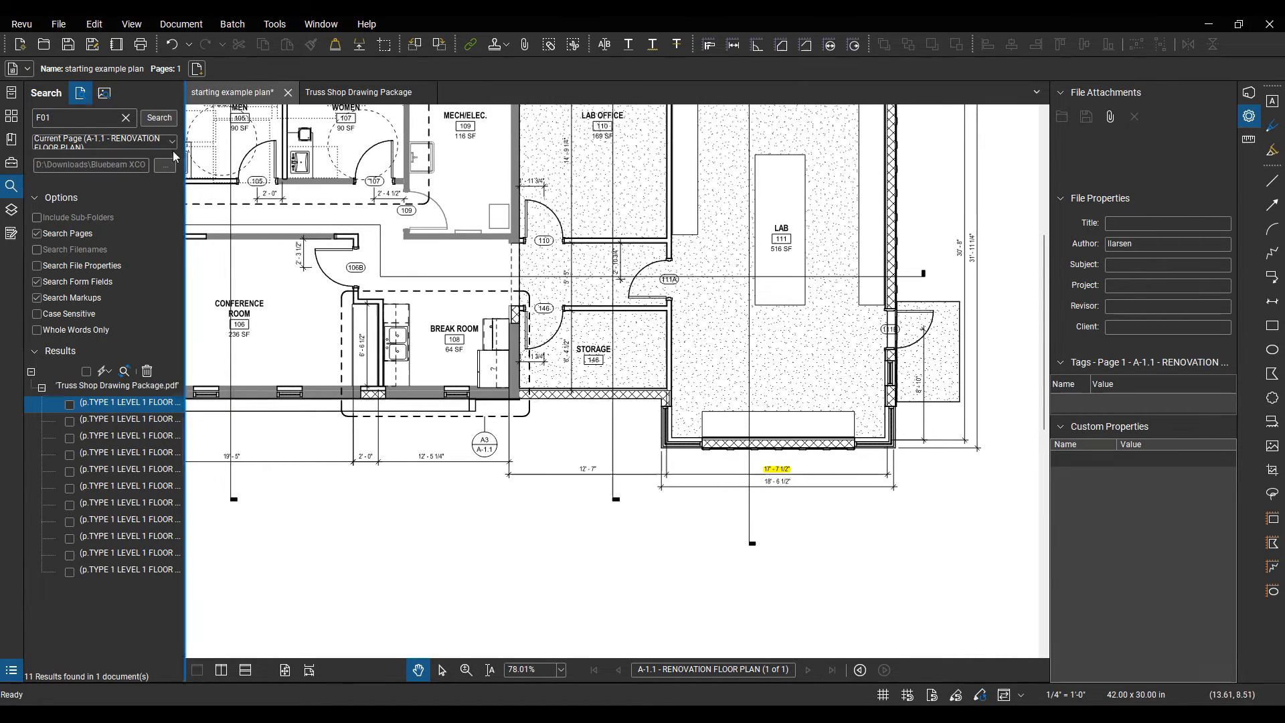
- Search the current page of the renovation floor plan for "sf"
scroll(596, 377, up, 5)
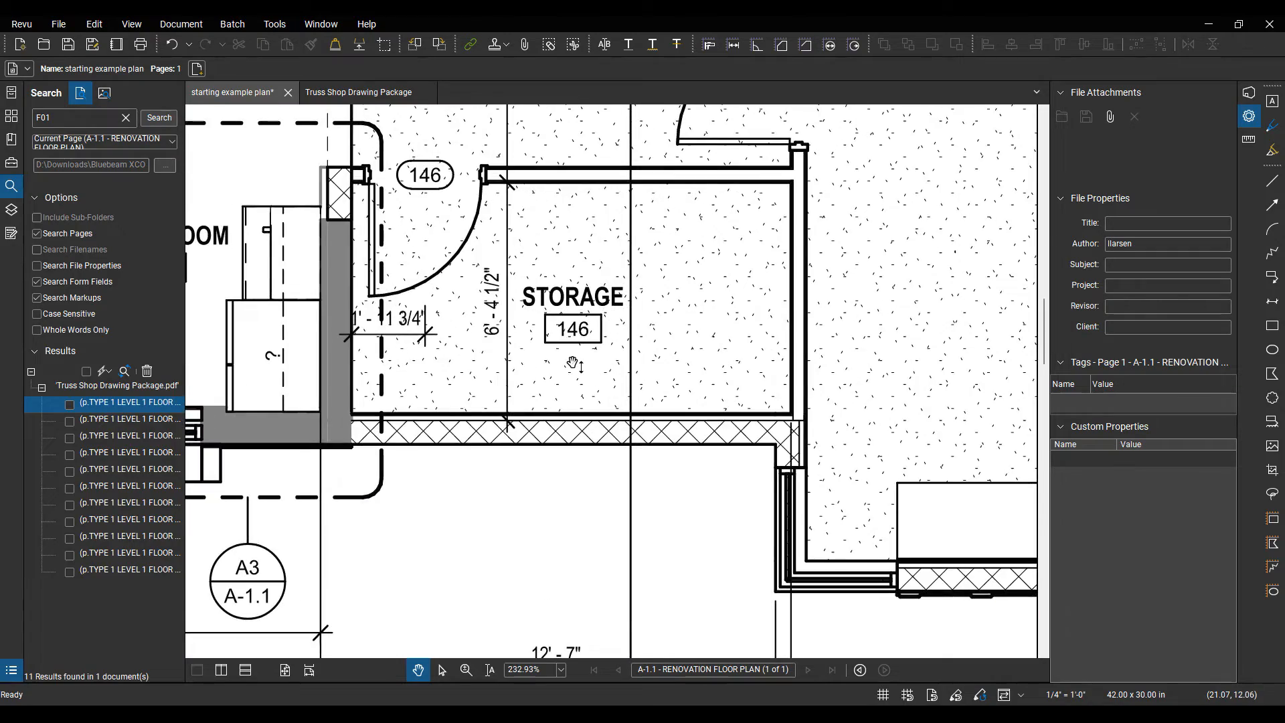
scroll(596, 376, down, 4)
scroll(539, 503, up, 3)
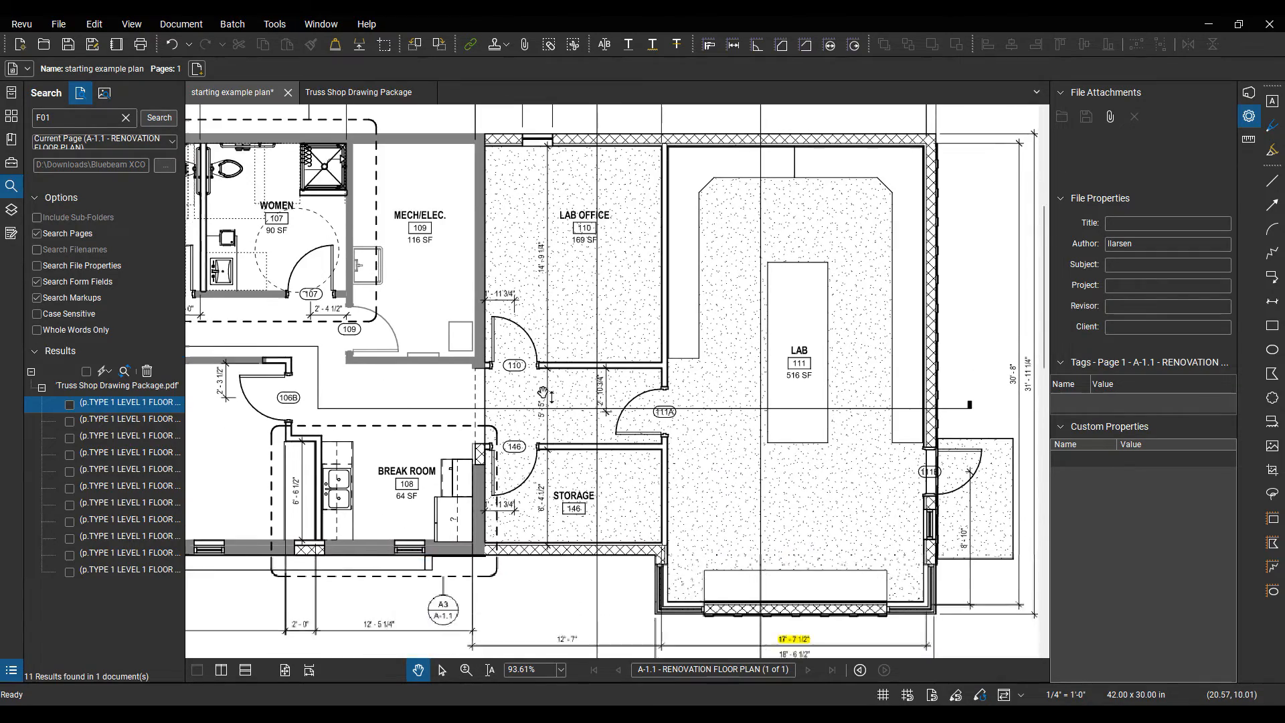
text(sf)
key(Return)
- Go through the "sf" search results one by one to see where each is located on the floor plan
click(151, 404)
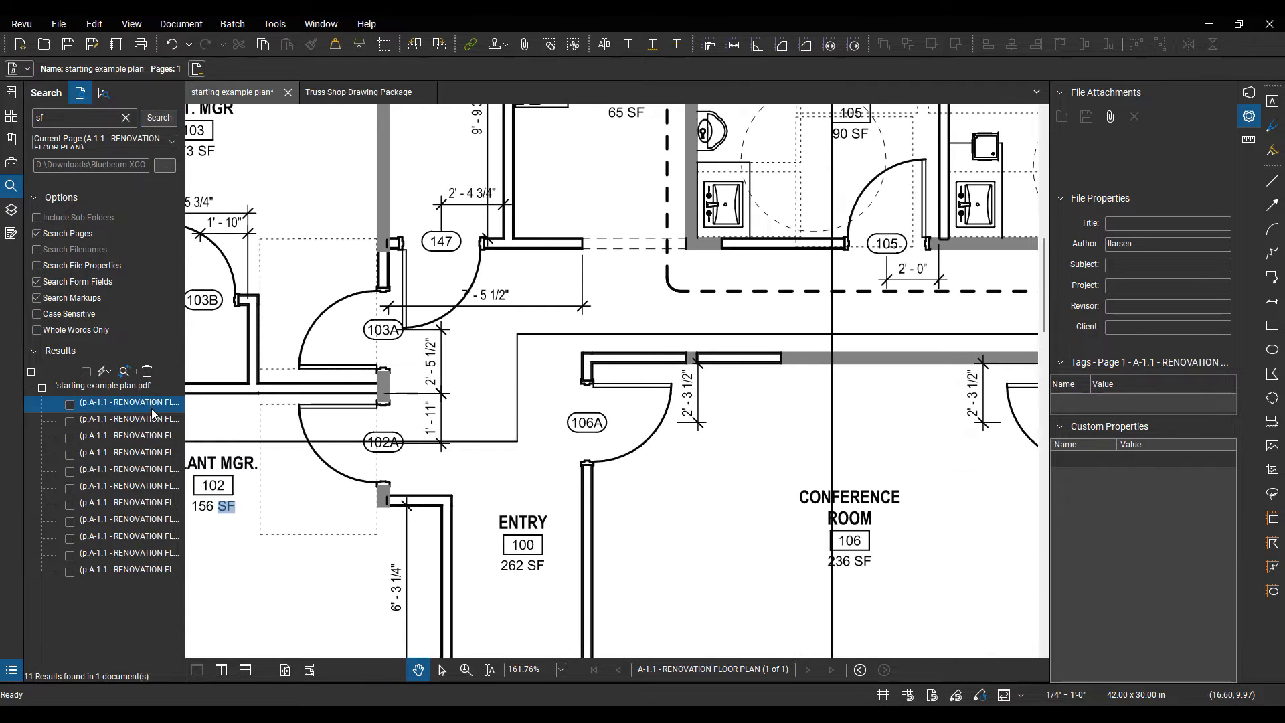
click(151, 420)
click(156, 440)
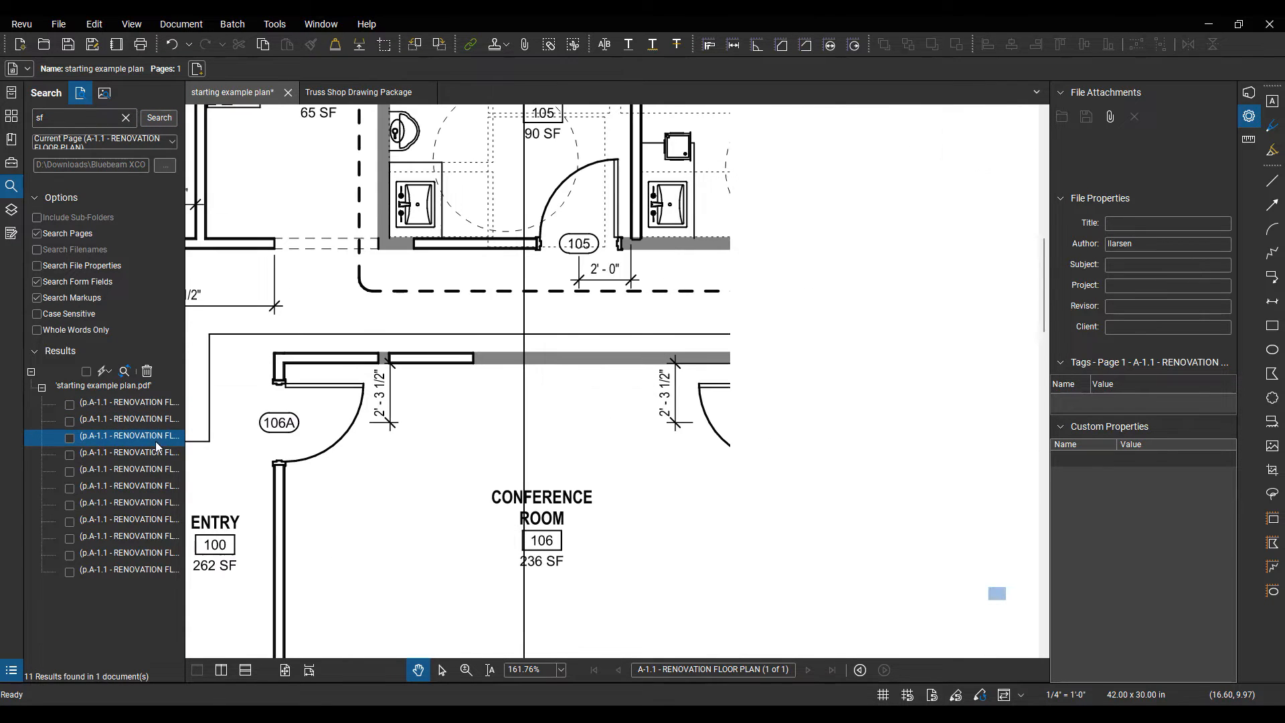
click(153, 482)
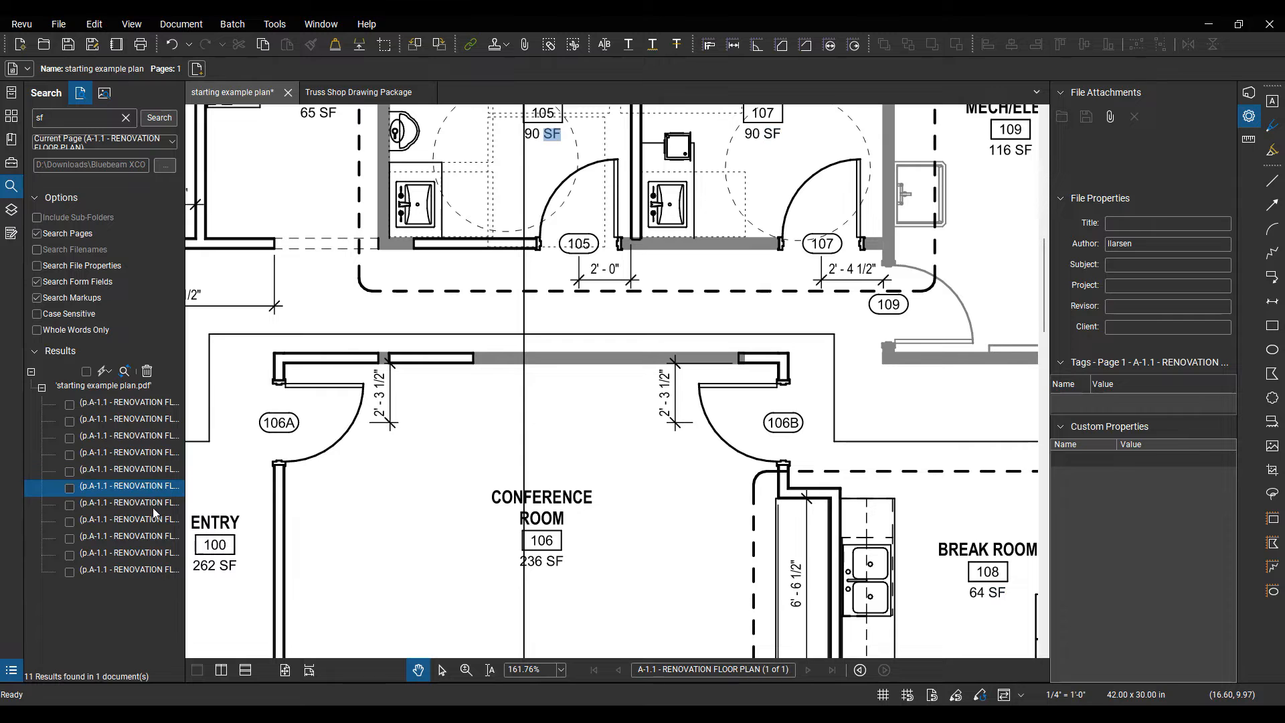
click(154, 505)
click(156, 520)
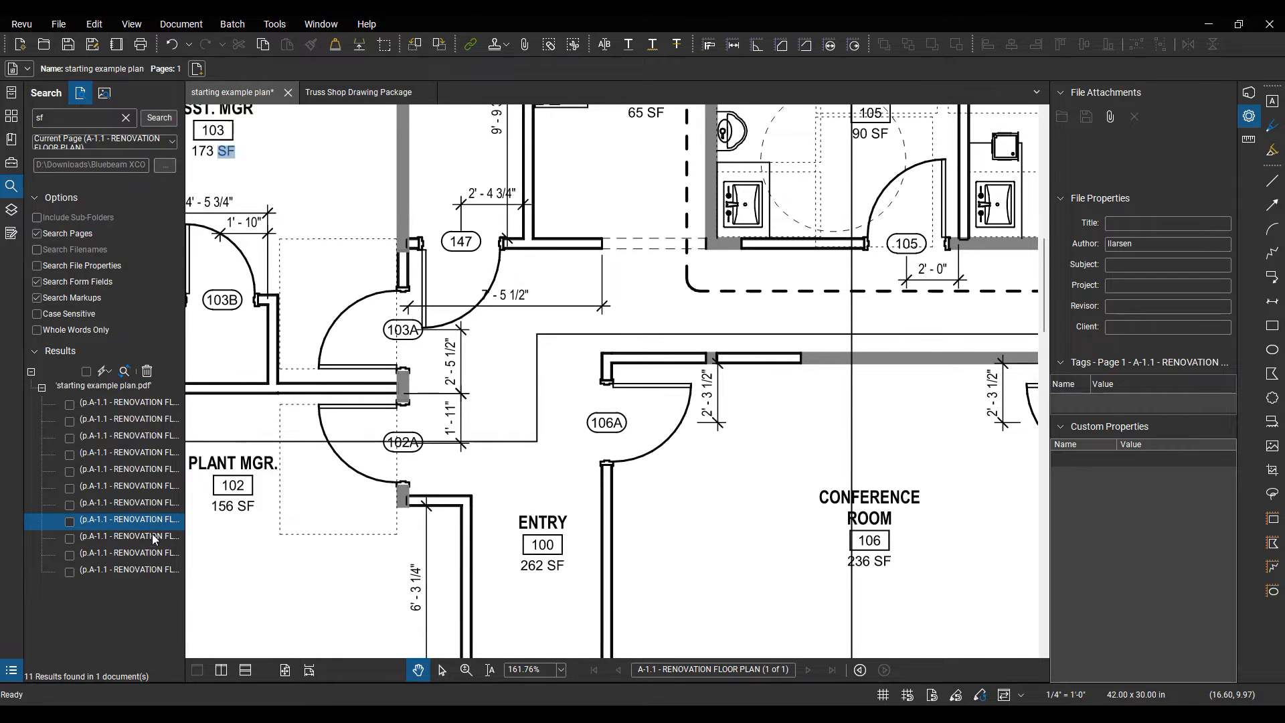
click(153, 539)
click(154, 571)
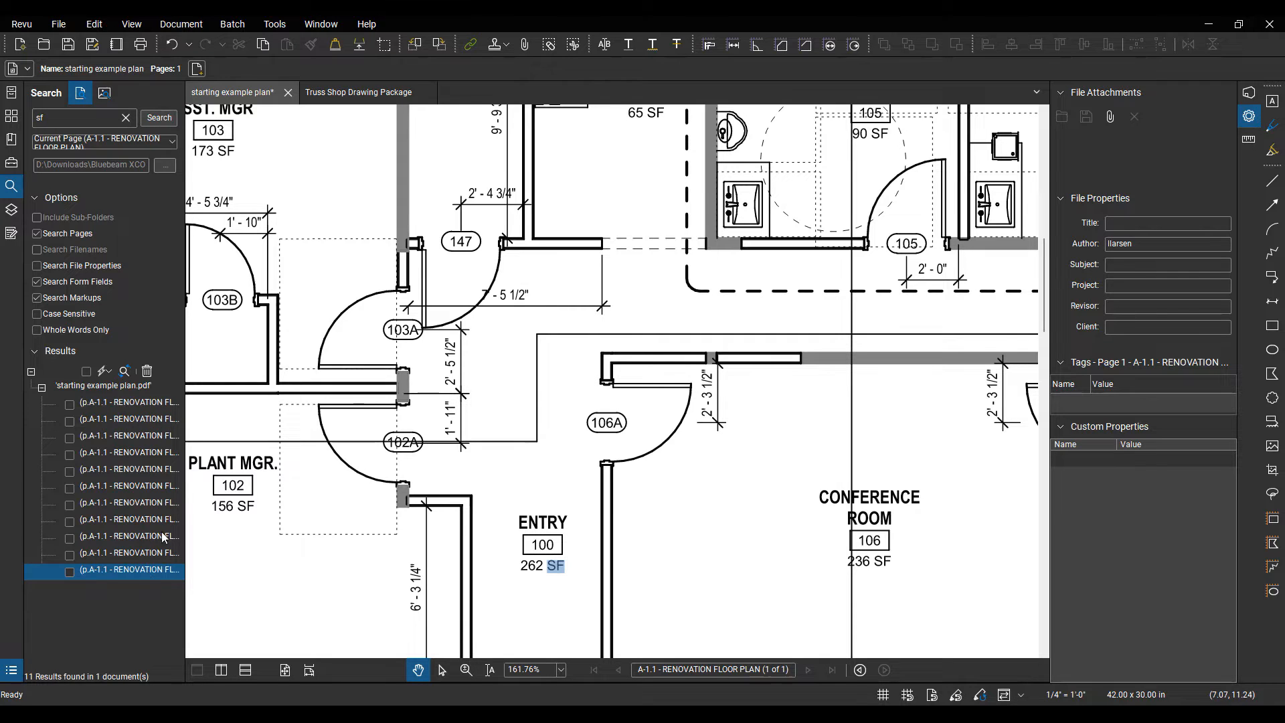
- Highlight only the first SF search result, in the Plant Mgr. room, and check its comment in the markups list
right_click(153, 411)
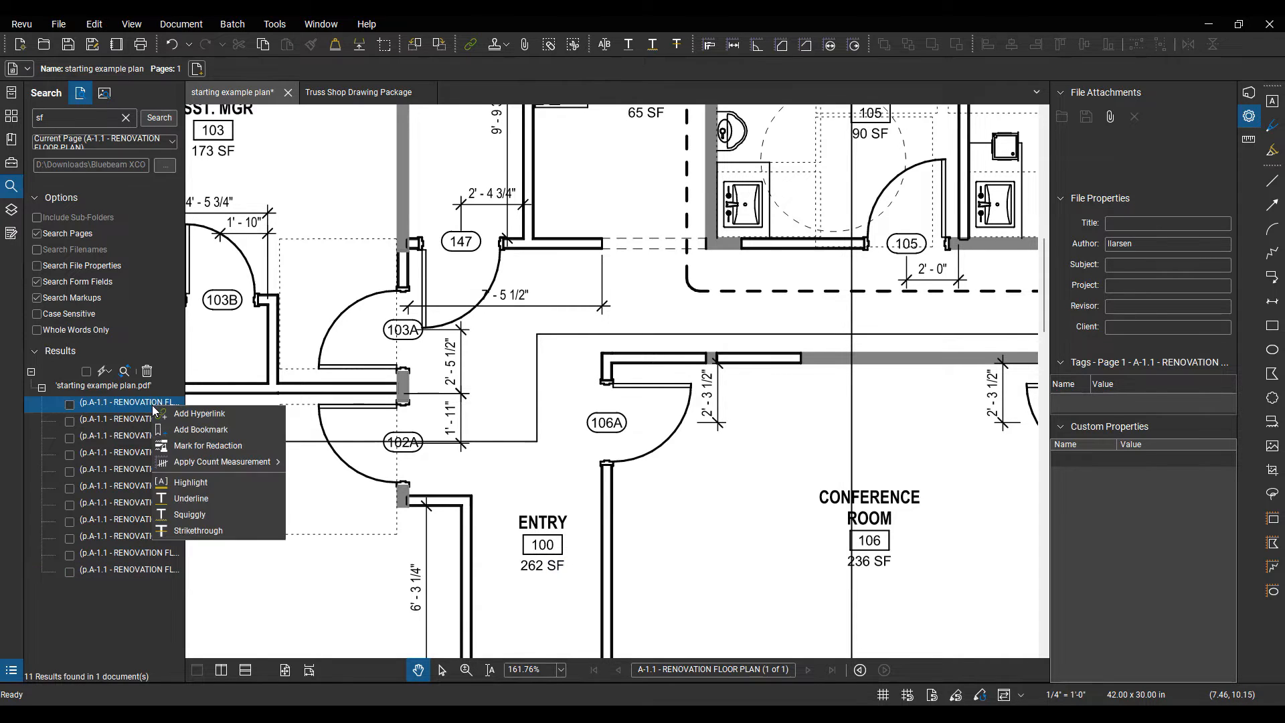
click(187, 483)
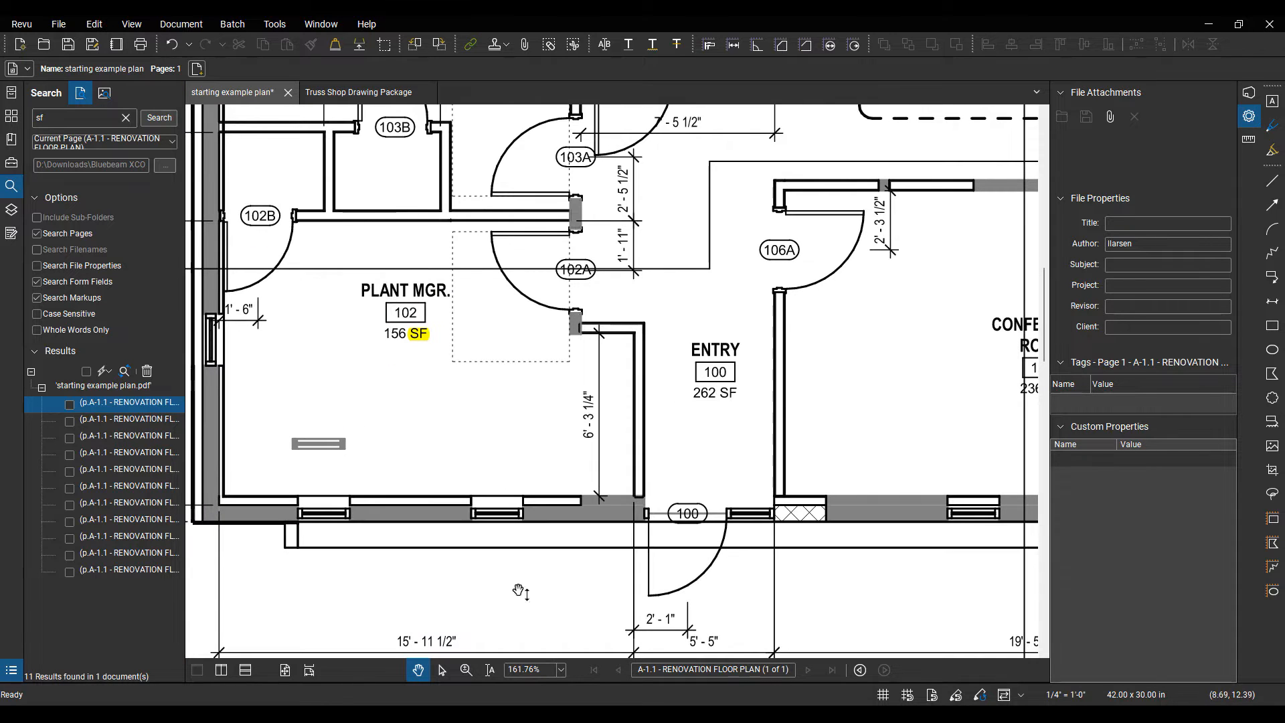
key(alt+l)
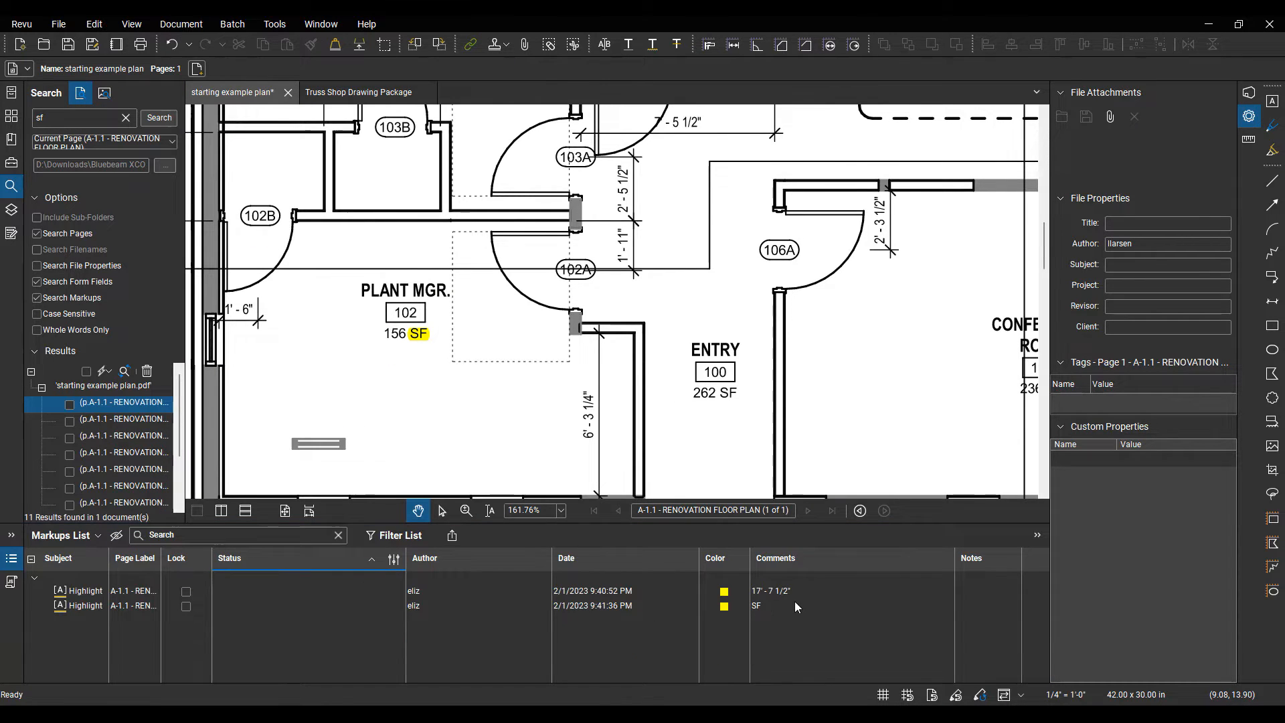
double_click(696, 524)
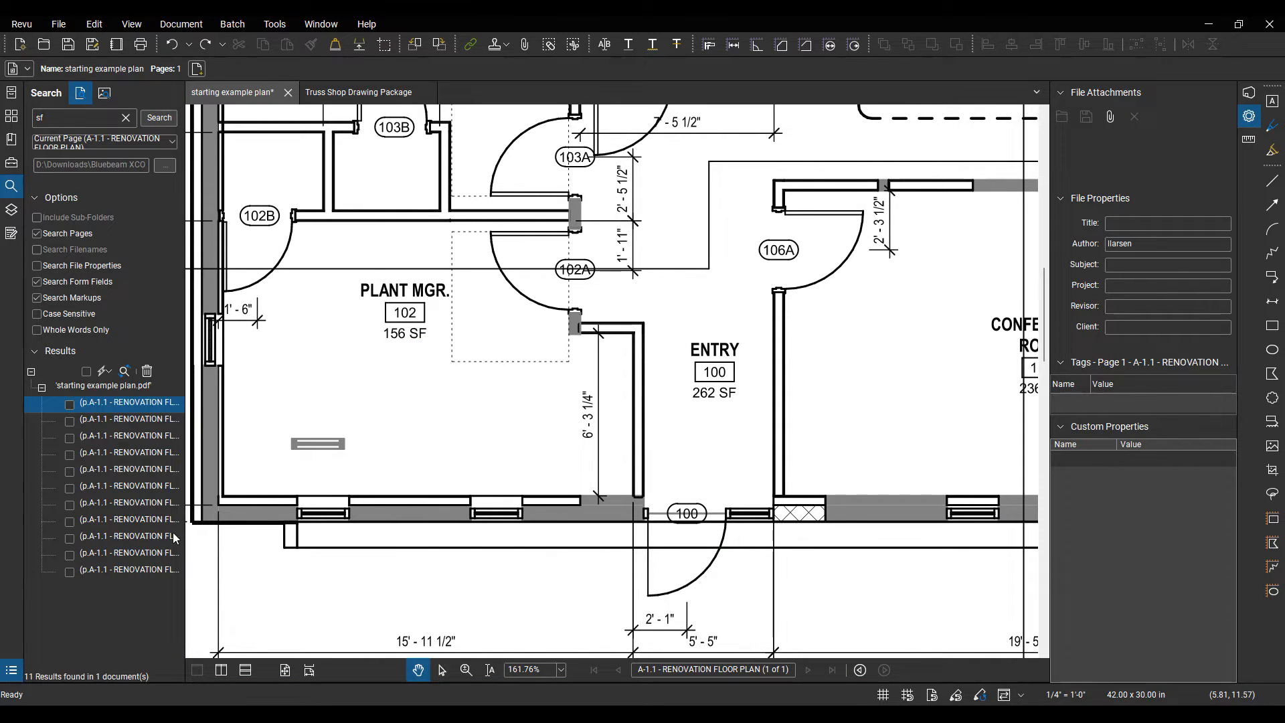
- Select all the SF search results together and apply Highlight to them
shift+click(138, 572)
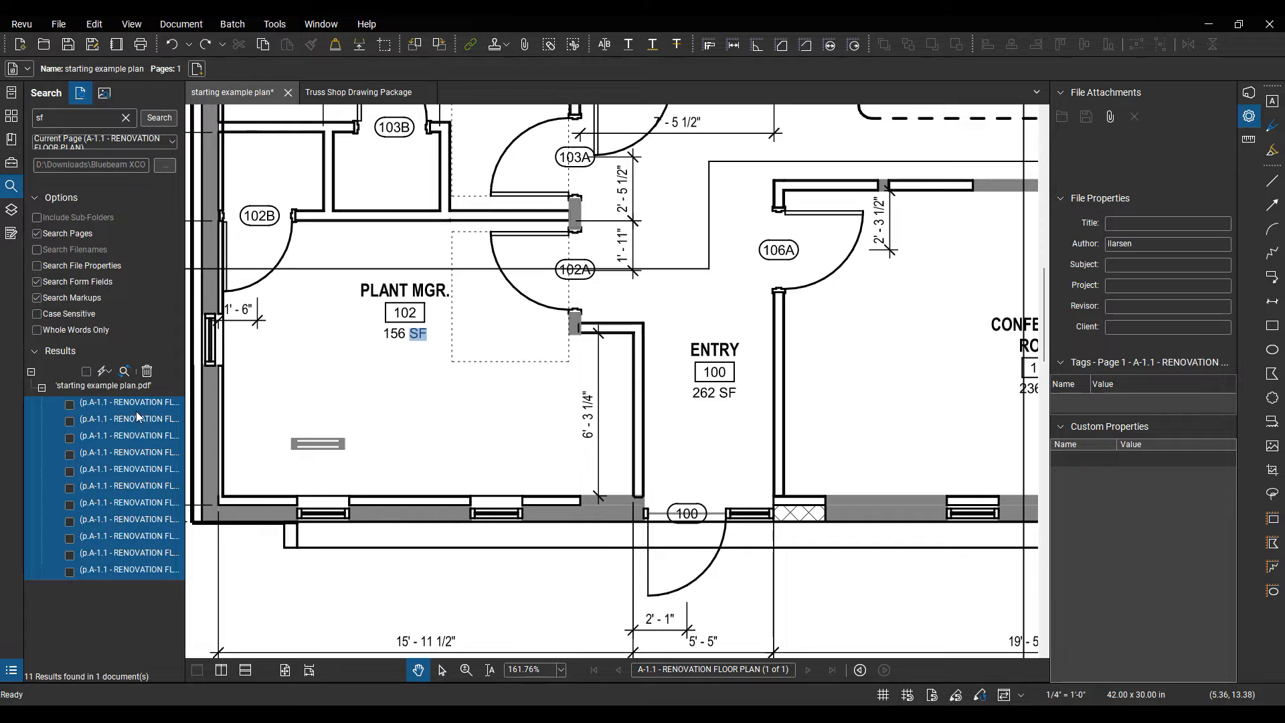
right_click(138, 416)
click(178, 472)
- Examine the SF highlights across the rooms of the renovation plan, ending close up on the Plant Mgr. room
scroll(587, 557, down, 5)
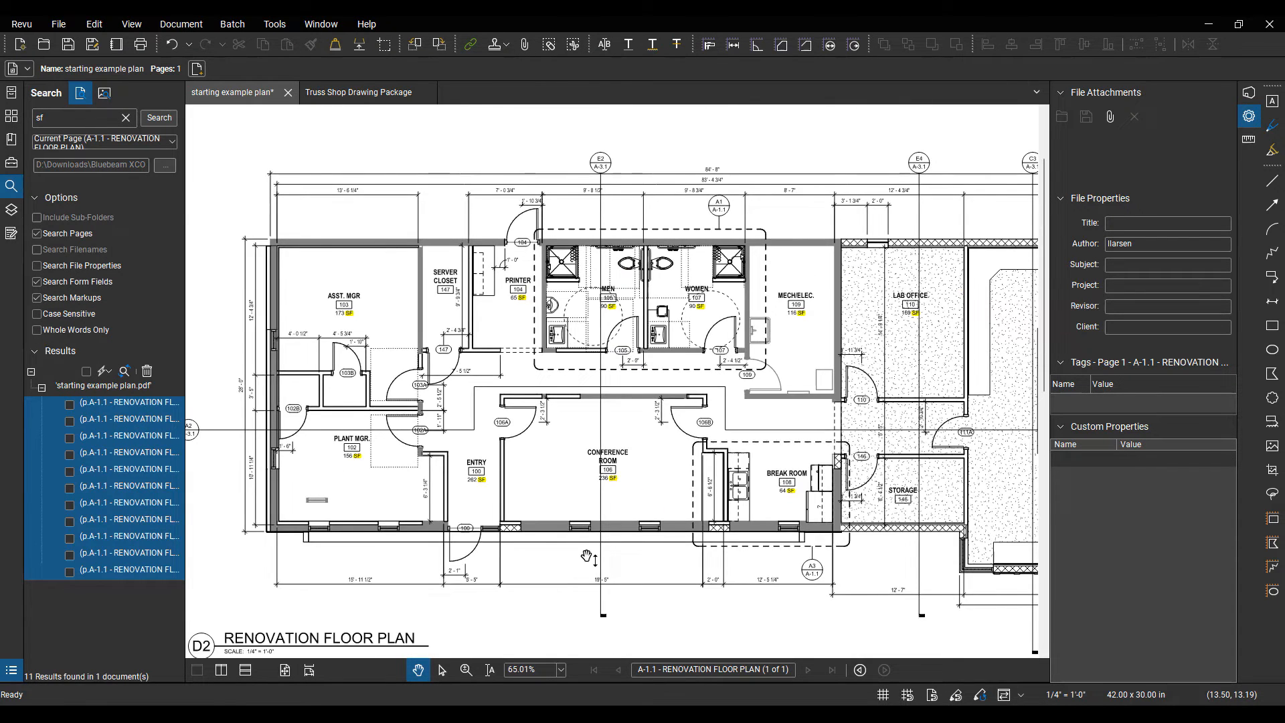
drag(588, 556, 339, 513)
scroll(339, 512, down, 2)
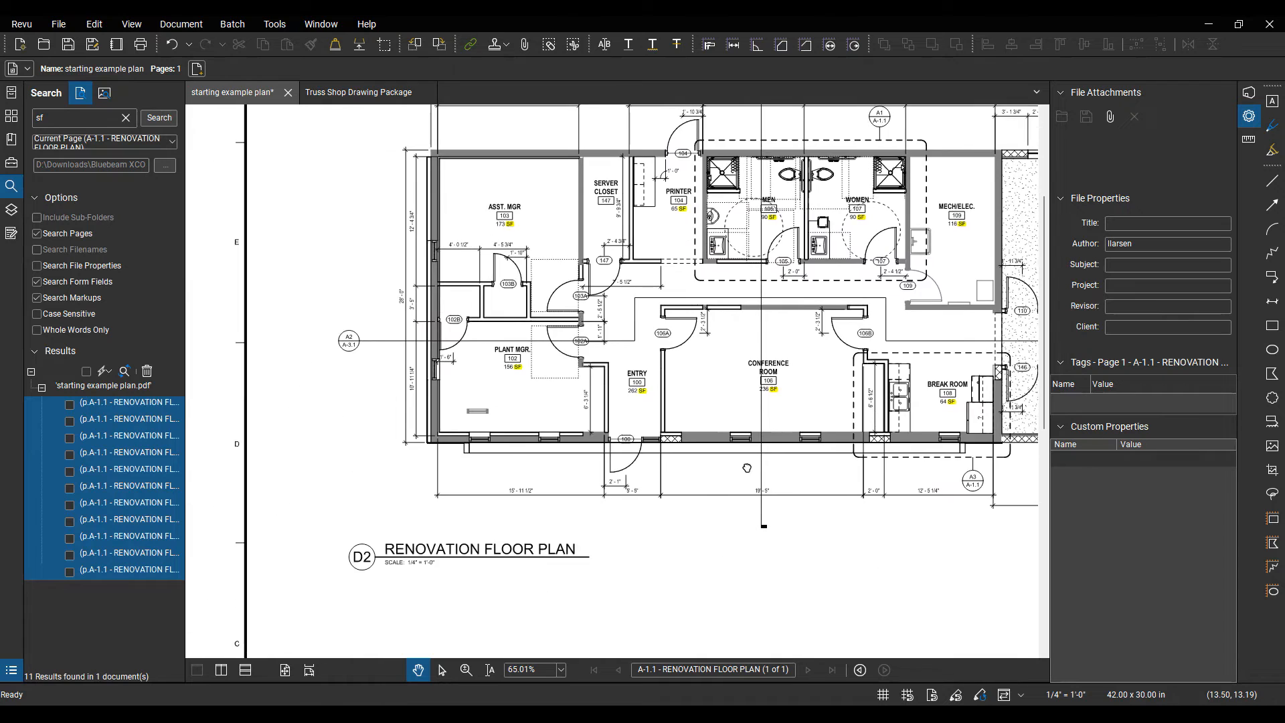
scroll(523, 222, up, 7)
drag(625, 525, 650, 400)
drag(647, 576, 622, 447)
scroll(547, 326, up, 2)
scroll(548, 326, up, 4)
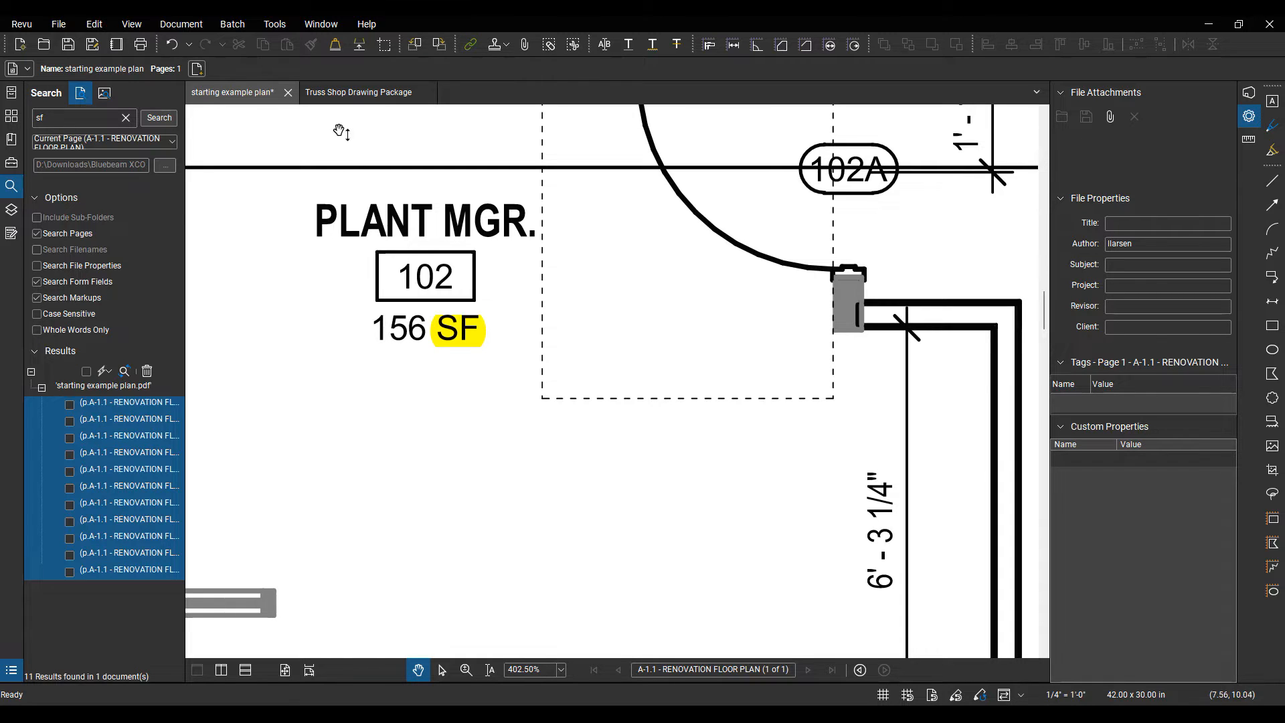
- Switch to the Truss Shop Drawing Package and inspect the floor truss placement plan's truss labels
click(347, 94)
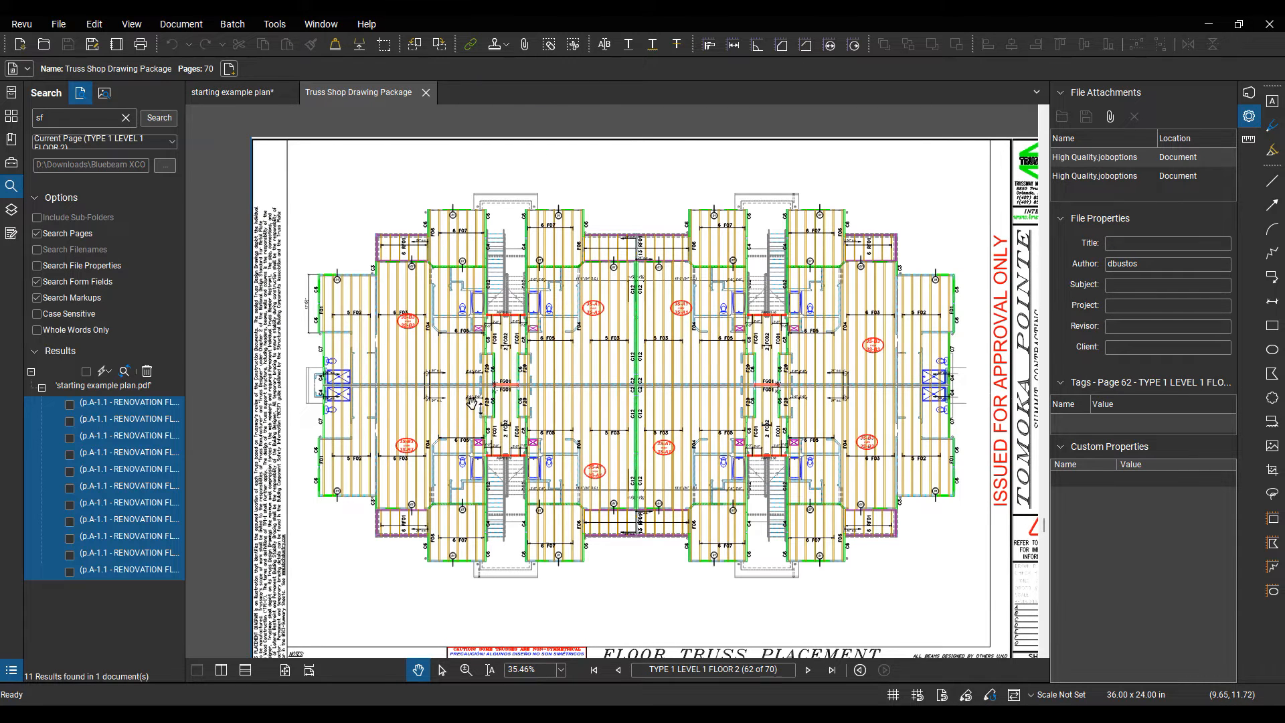
drag(741, 444, 663, 376)
scroll(663, 376, up, 5)
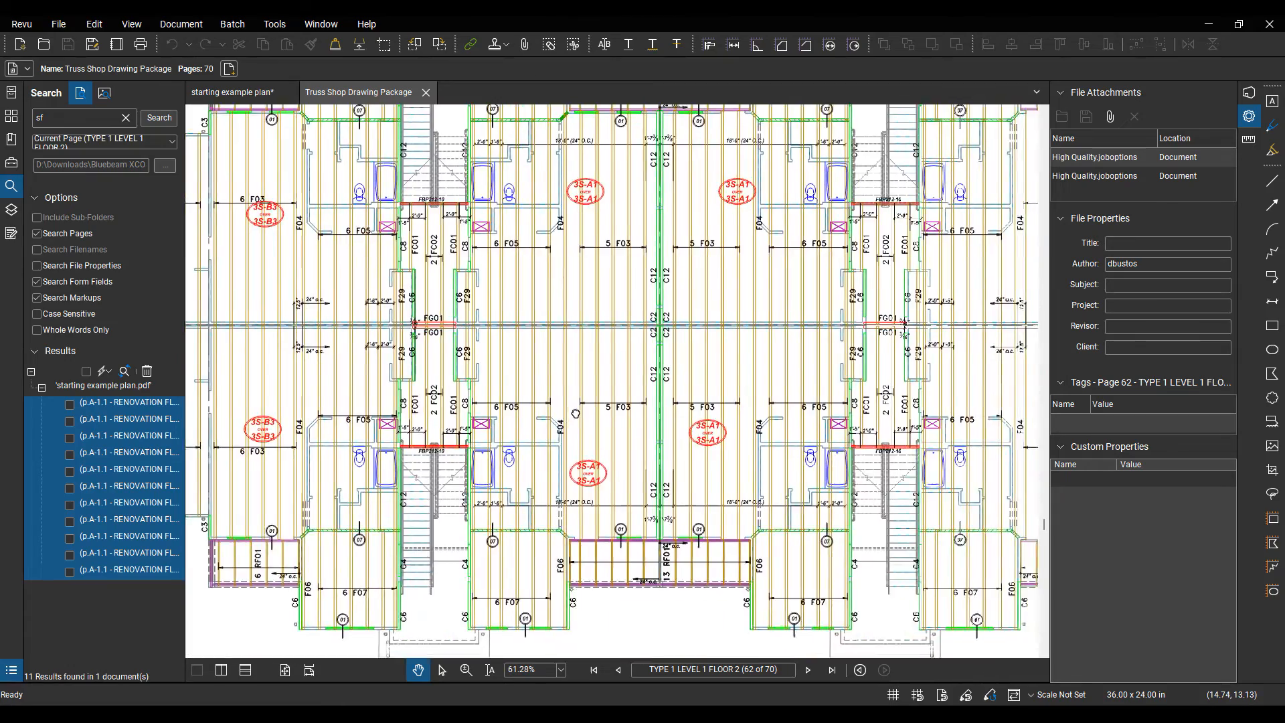
drag(576, 414, 823, 528)
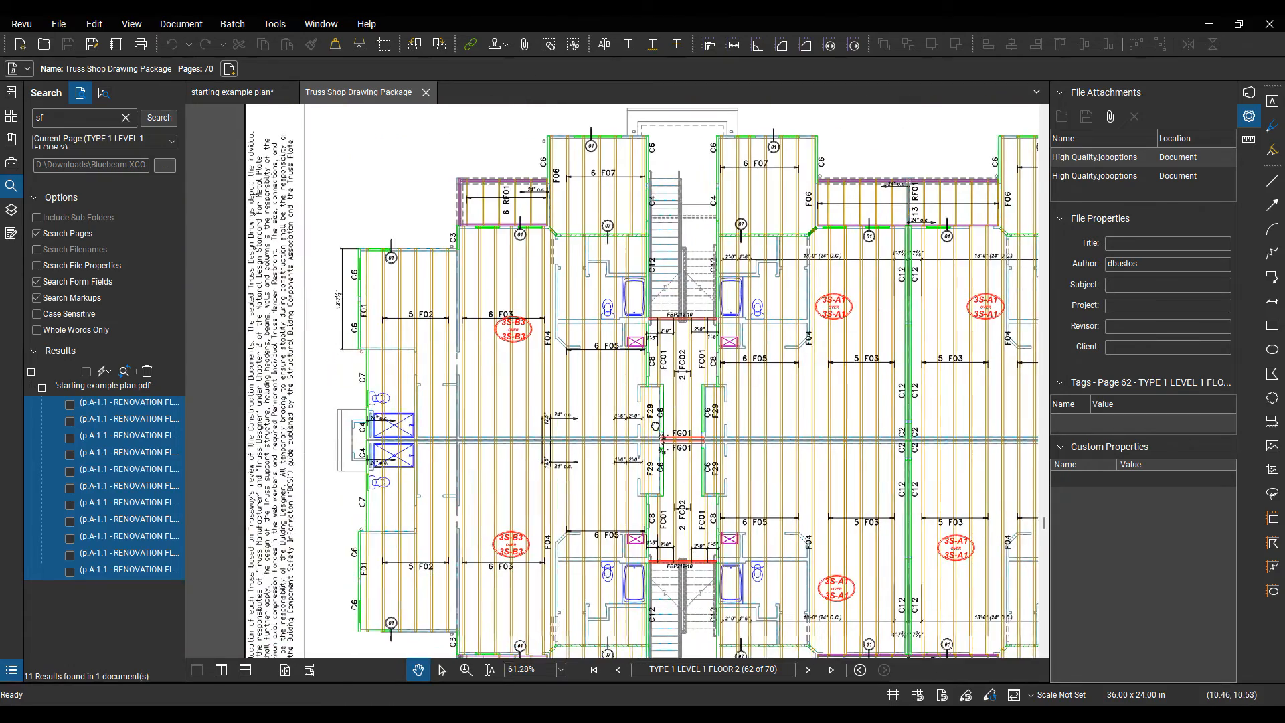
right_click(346, 95)
key(Escape)
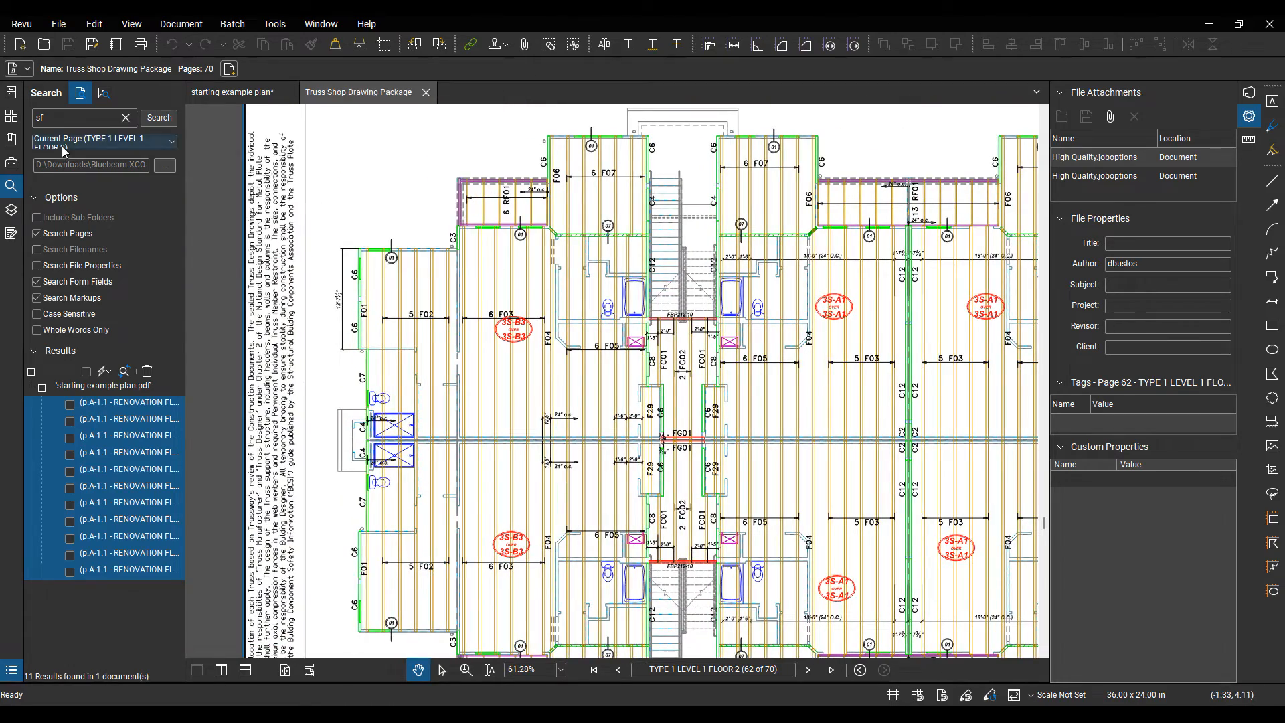
- Browse the page thumbnails of the drawing package to look over its individual truss sheets
click(11, 139)
click(11, 116)
scroll(87, 265, down, 10)
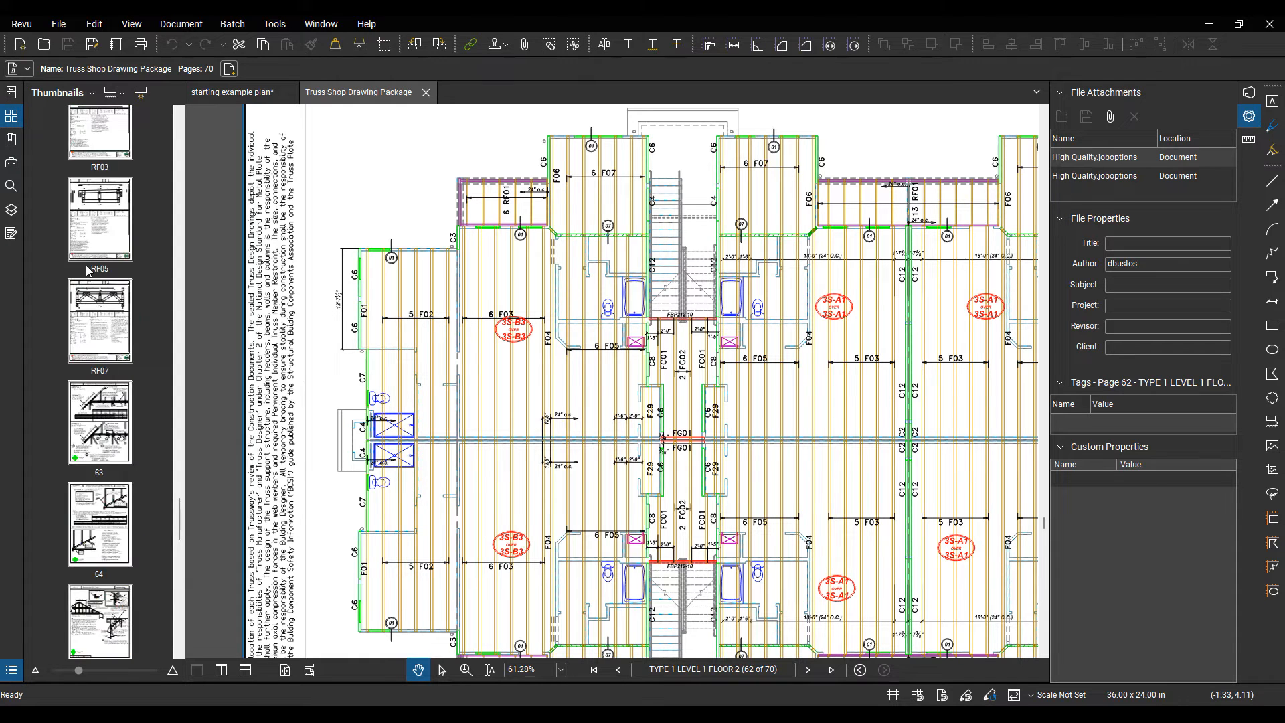
scroll(98, 314, down, 5)
drag(624, 371, 539, 316)
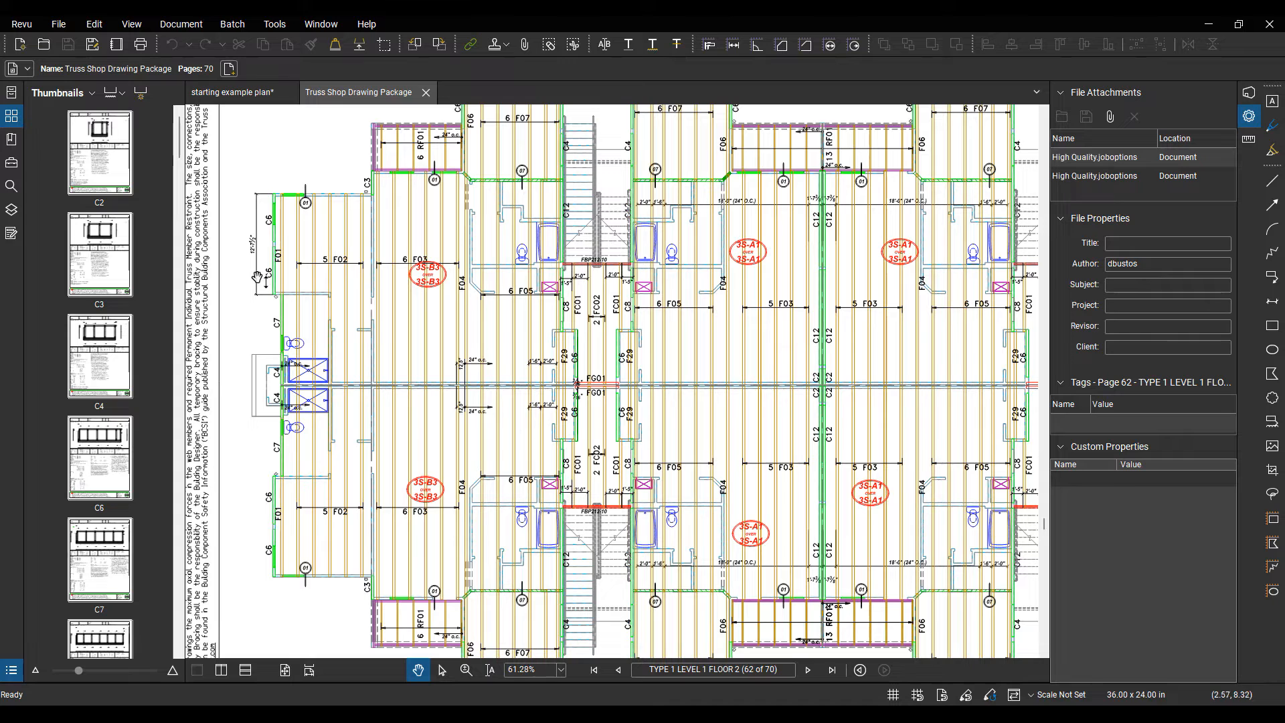
- Split the Truss Shop Drawing Package view vertically and go to page 7 in the second pane
right_click(339, 97)
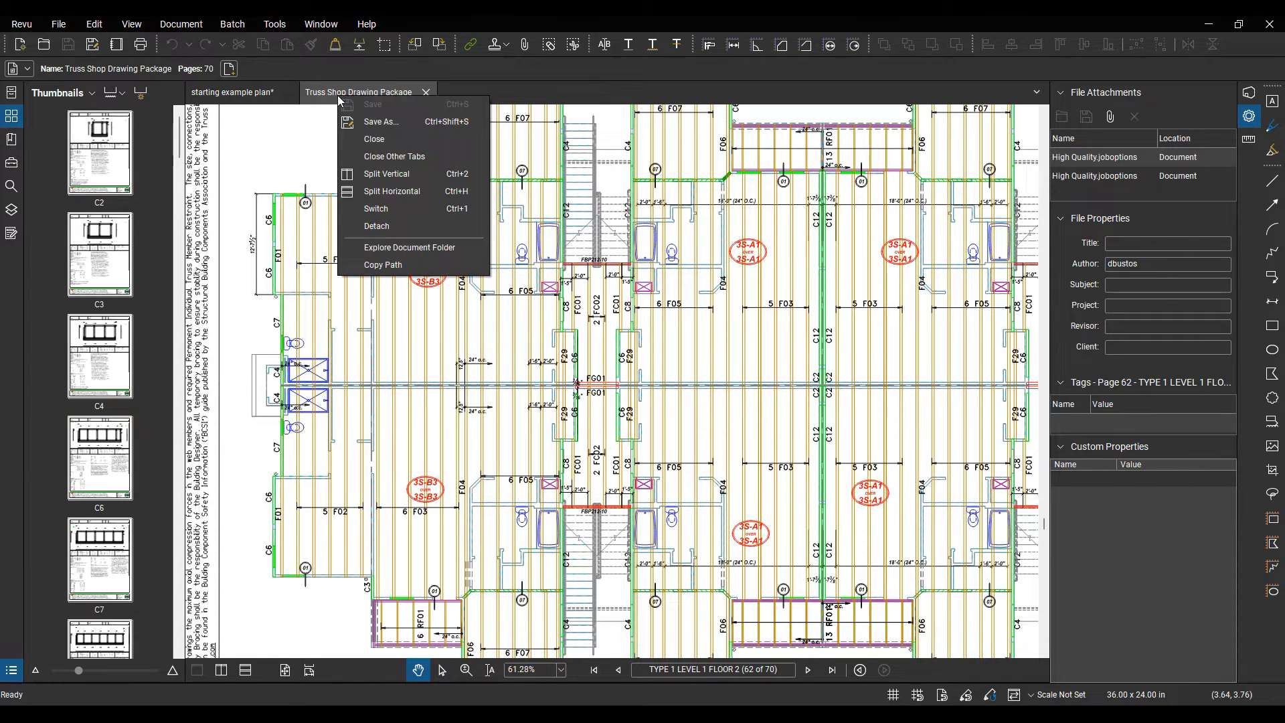
click(415, 174)
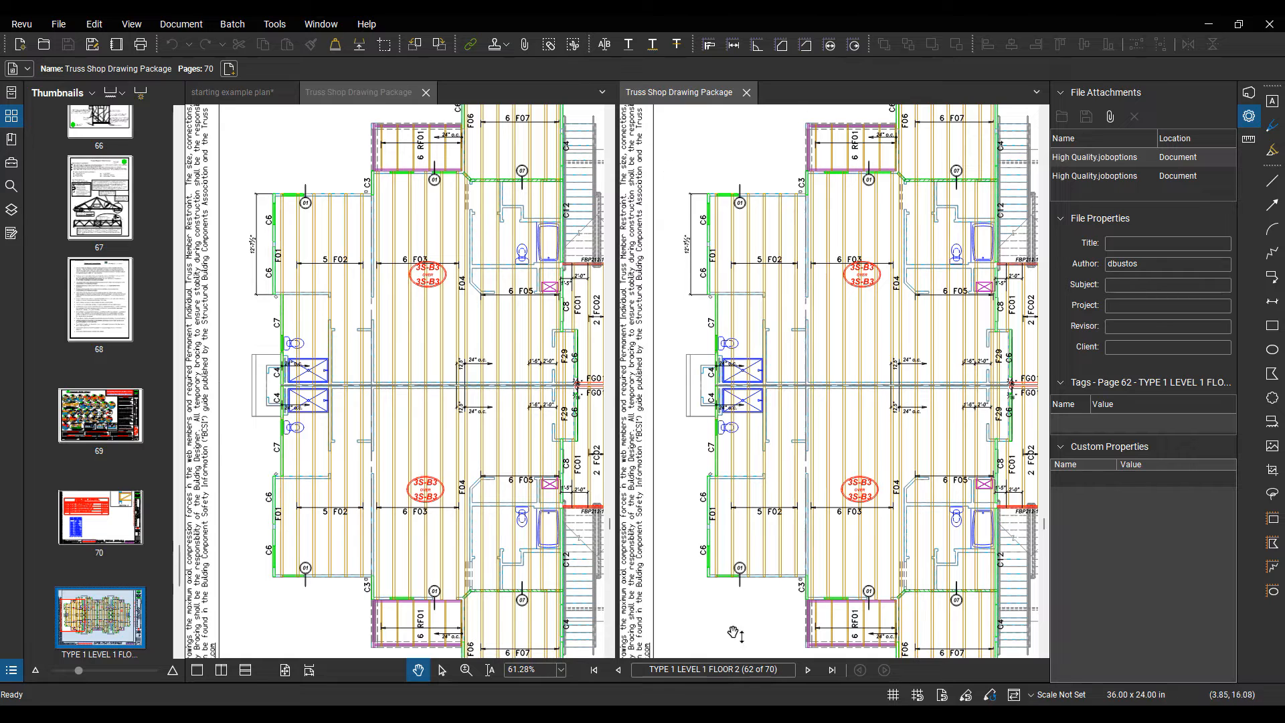
click(710, 669)
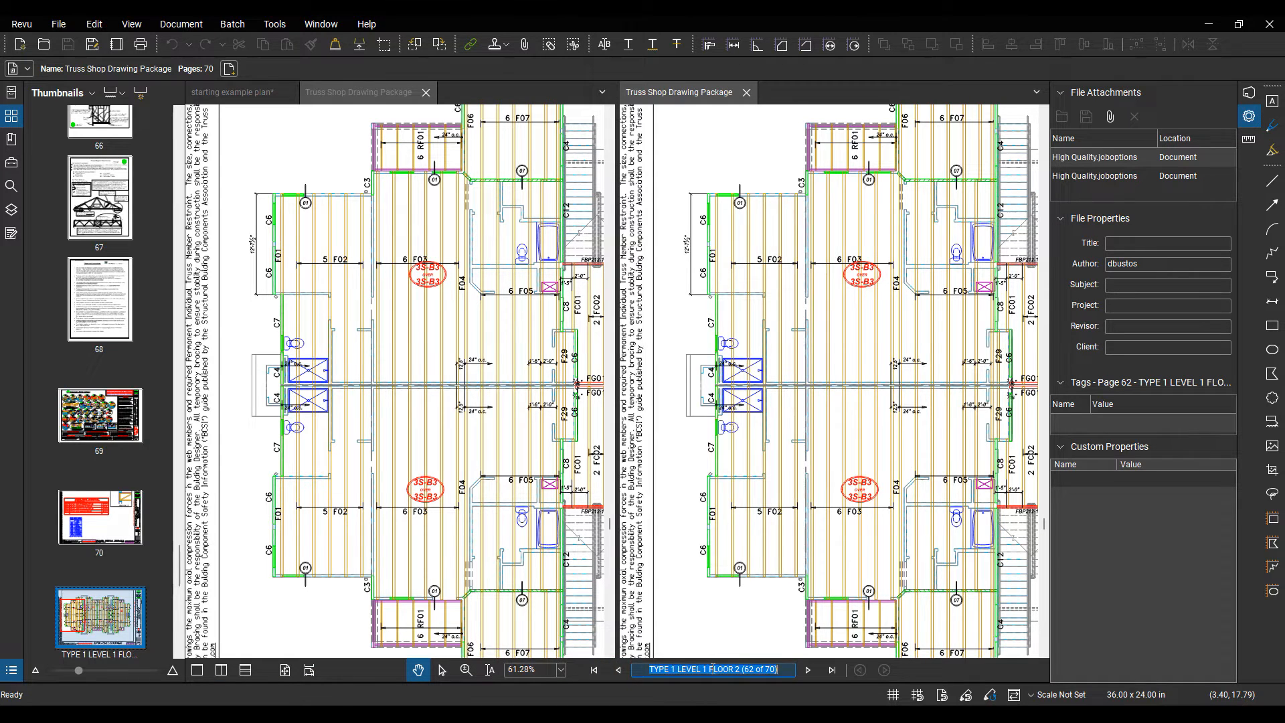
text(7)
key(Return)
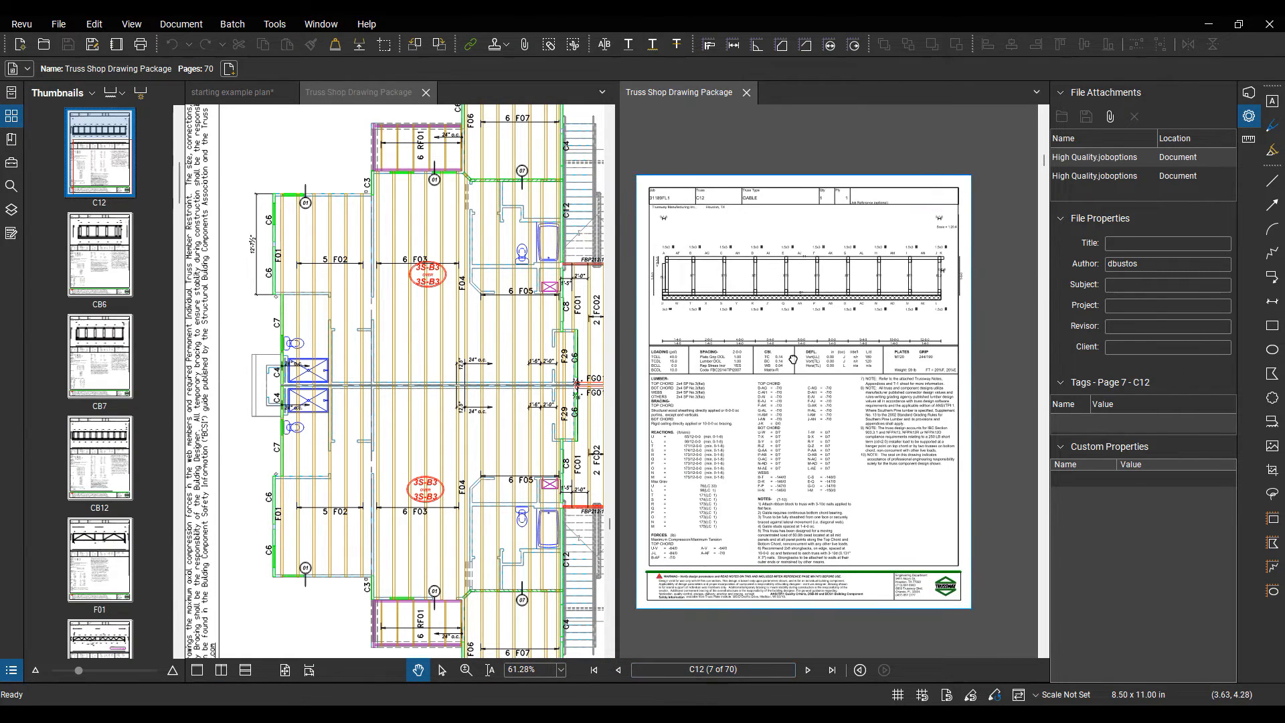
- Advance the second pane to the F01 truss sheet, view it beside the placement plan, and merge the panes back into one
drag(790, 358, 793, 358)
key(Right)
key(Right)
key(Right)
key(Right)
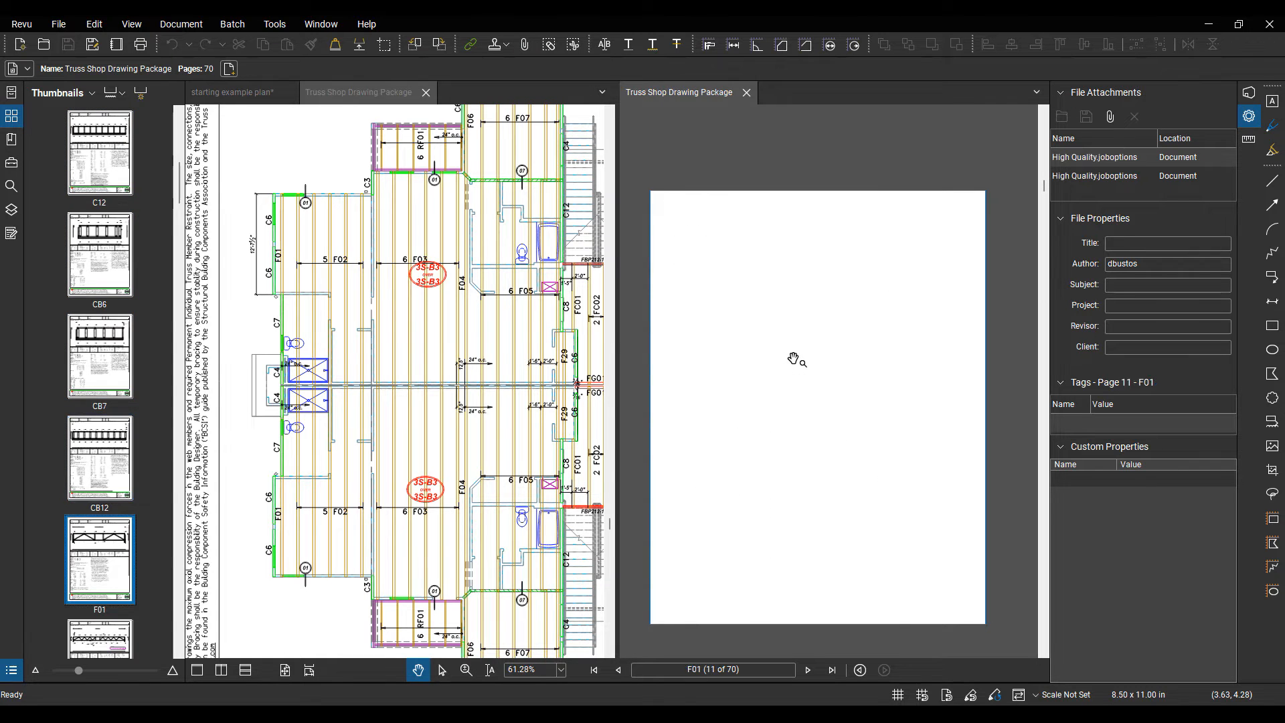
scroll(794, 360, up, 6)
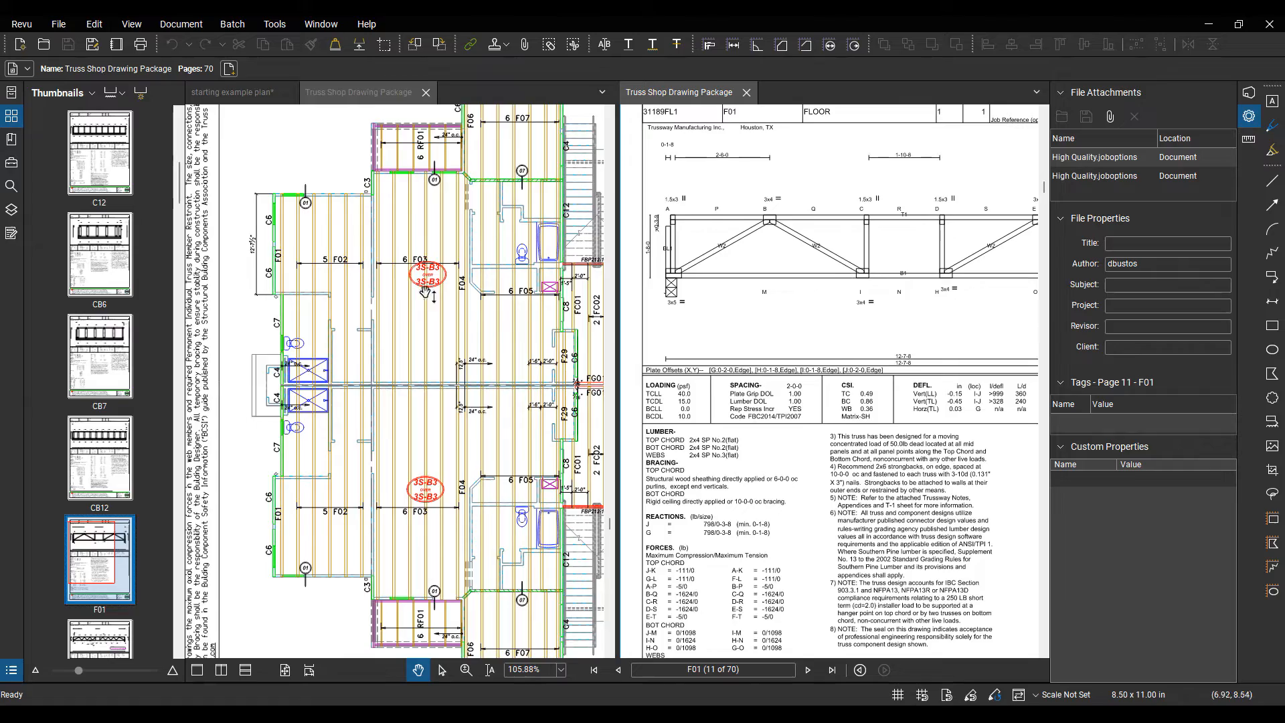
drag(432, 293, 333, 324)
drag(869, 322, 864, 322)
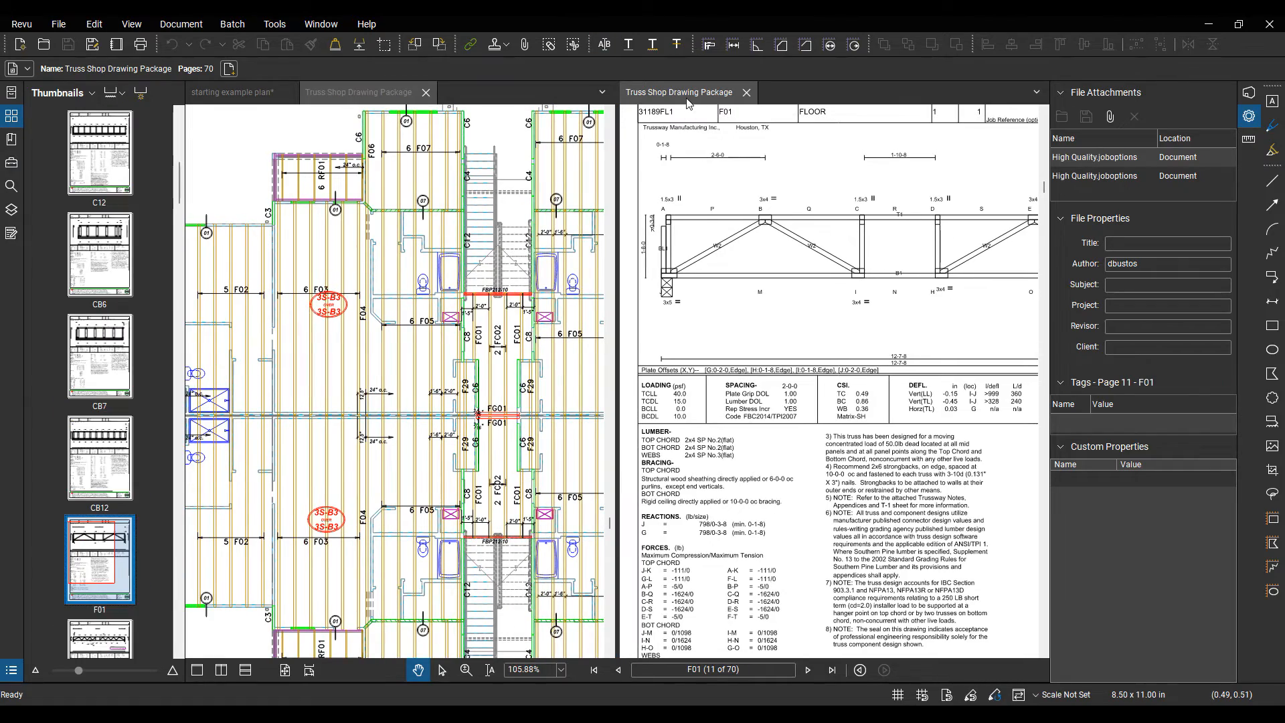
mouse_move(683, 92)
mouse_down()
mouse_move(703, 175)
mouse_move(842, 209)
mouse_move(1050, 204)
mouse_move(1248, 132)
mouse_move(770, 132)
mouse_move(780, 88)
mouse_move(854, 87)
mouse_move(769, 89)
mouse_move(746, 105)
mouse_move(404, 104)
mouse_up()
- Split the drawing package vertically again and open page F01 in the second pane, enlarged on its truss title block and drawing
right_click(404, 104)
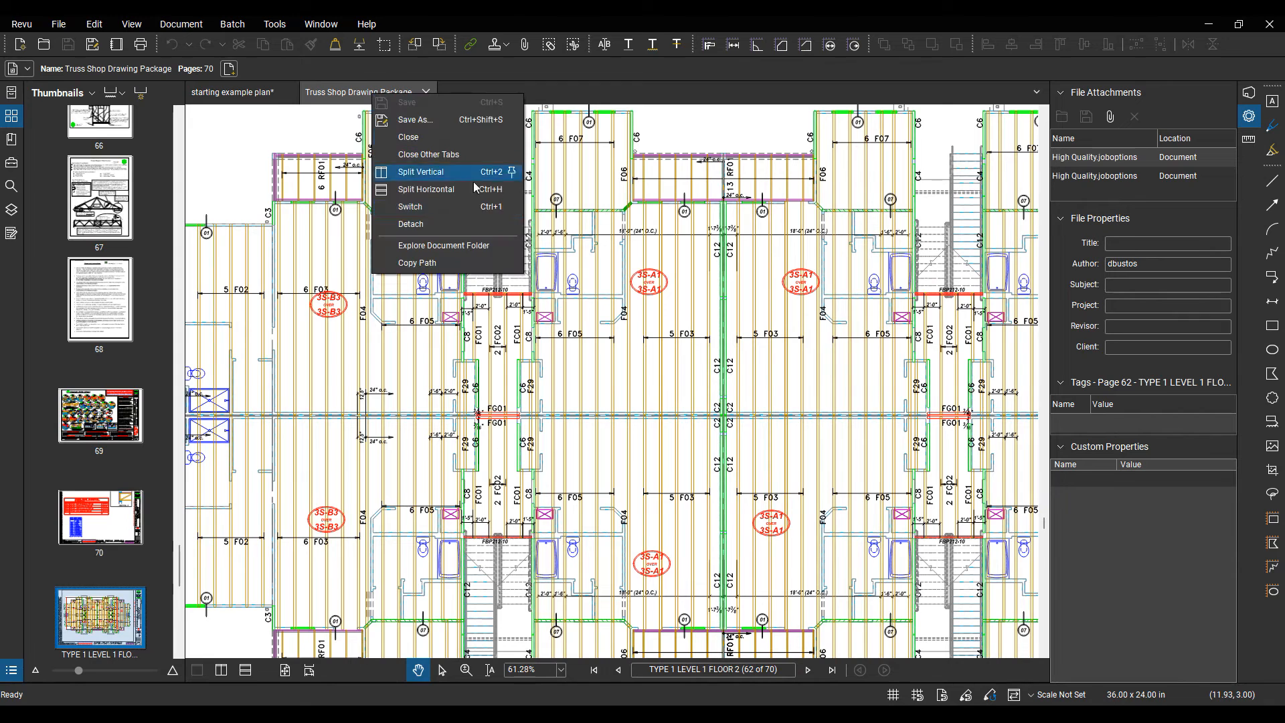
click(430, 172)
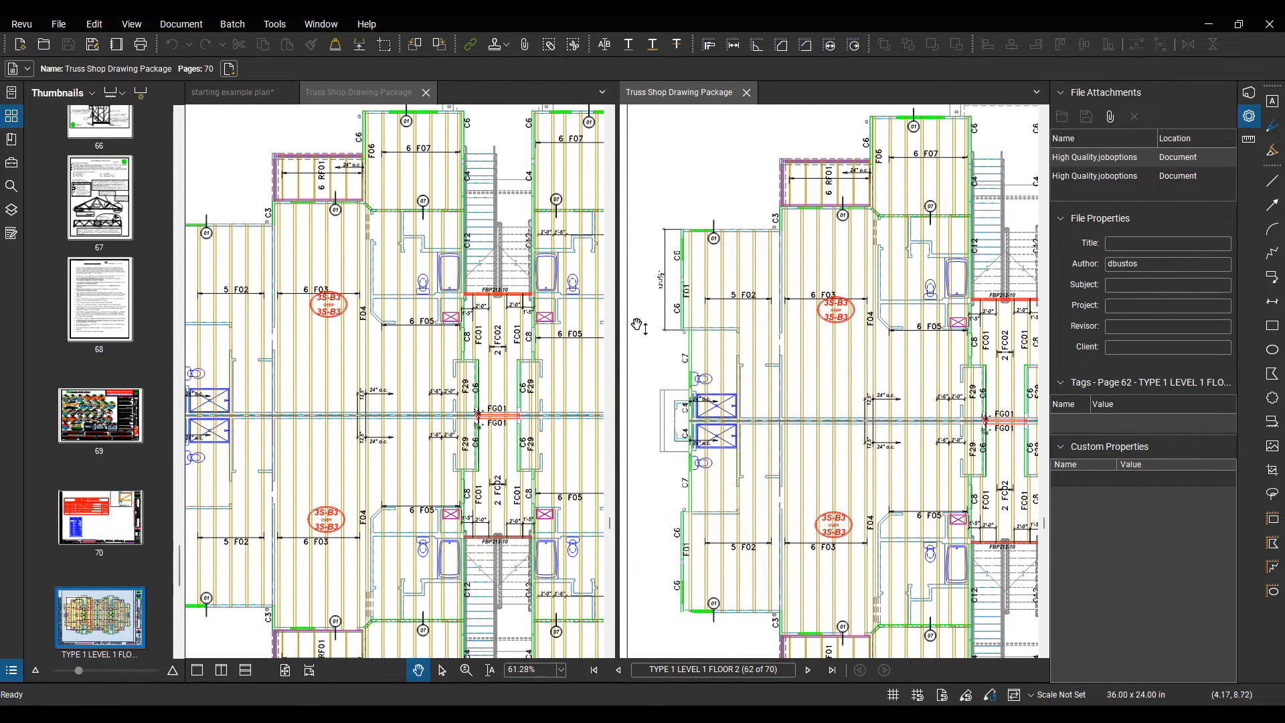
click(722, 670)
text(f01)
key(Return)
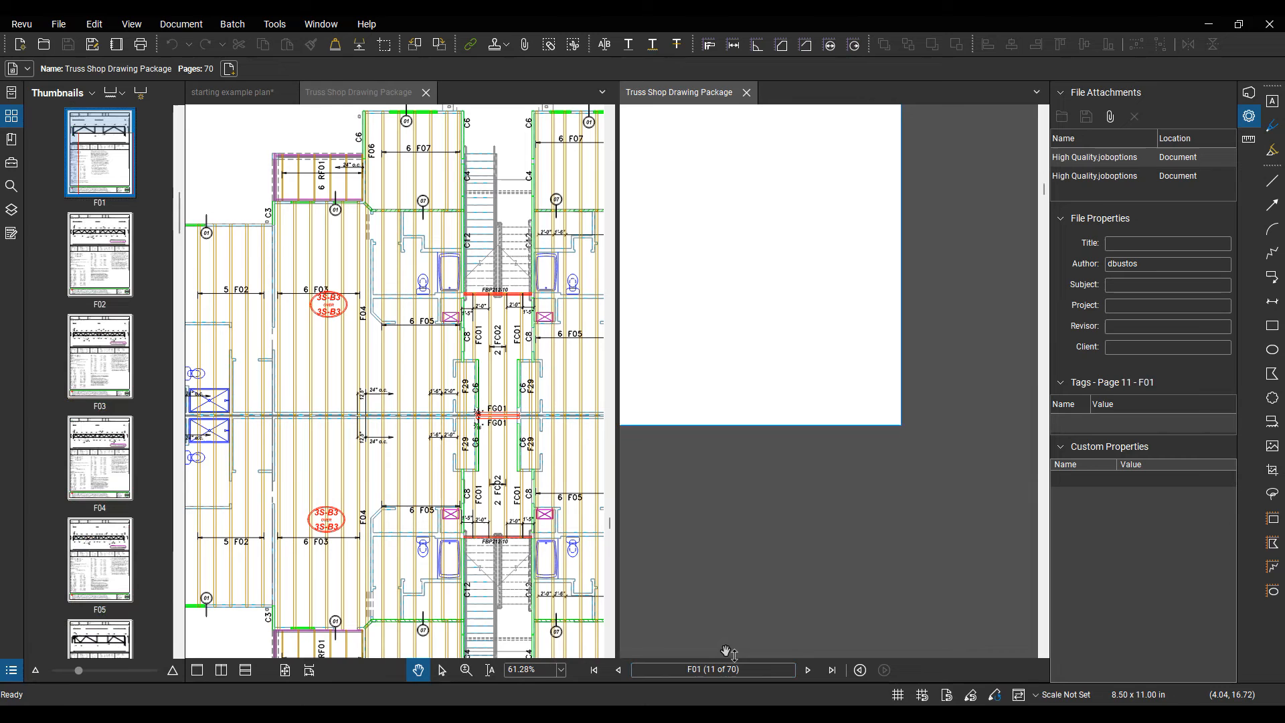
scroll(790, 539, up, 5)
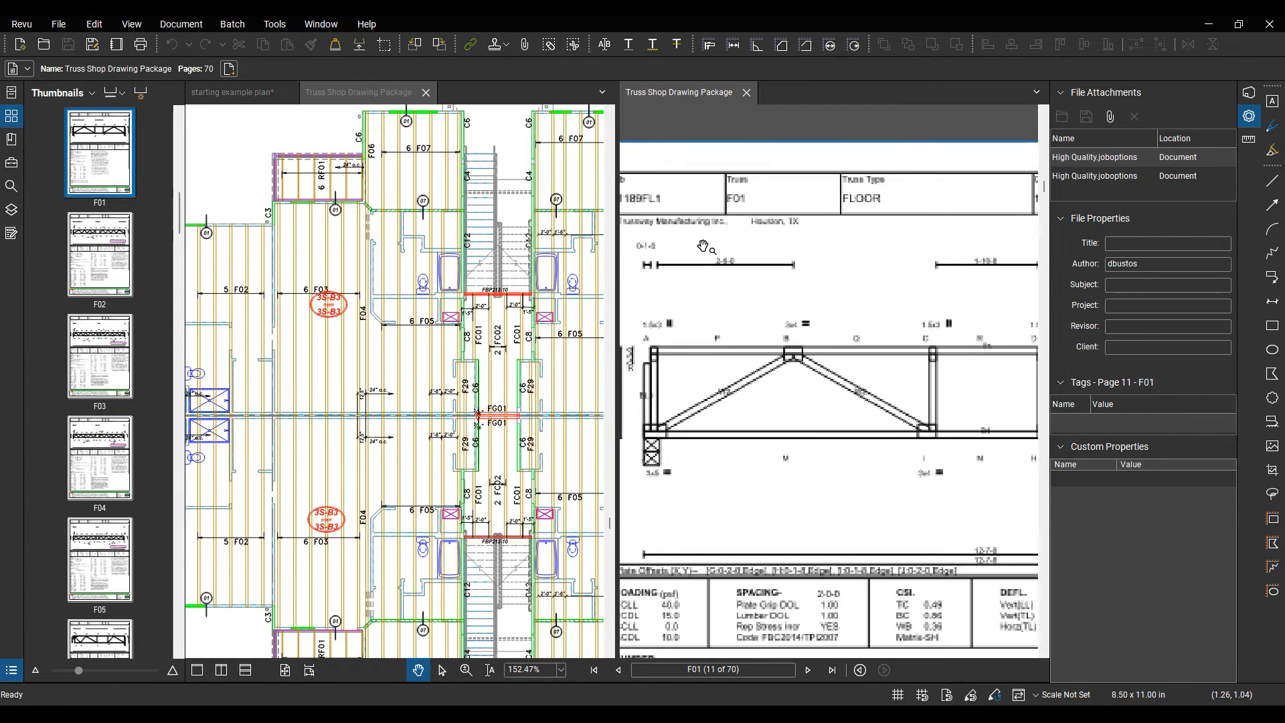
drag(792, 417, 780, 401)
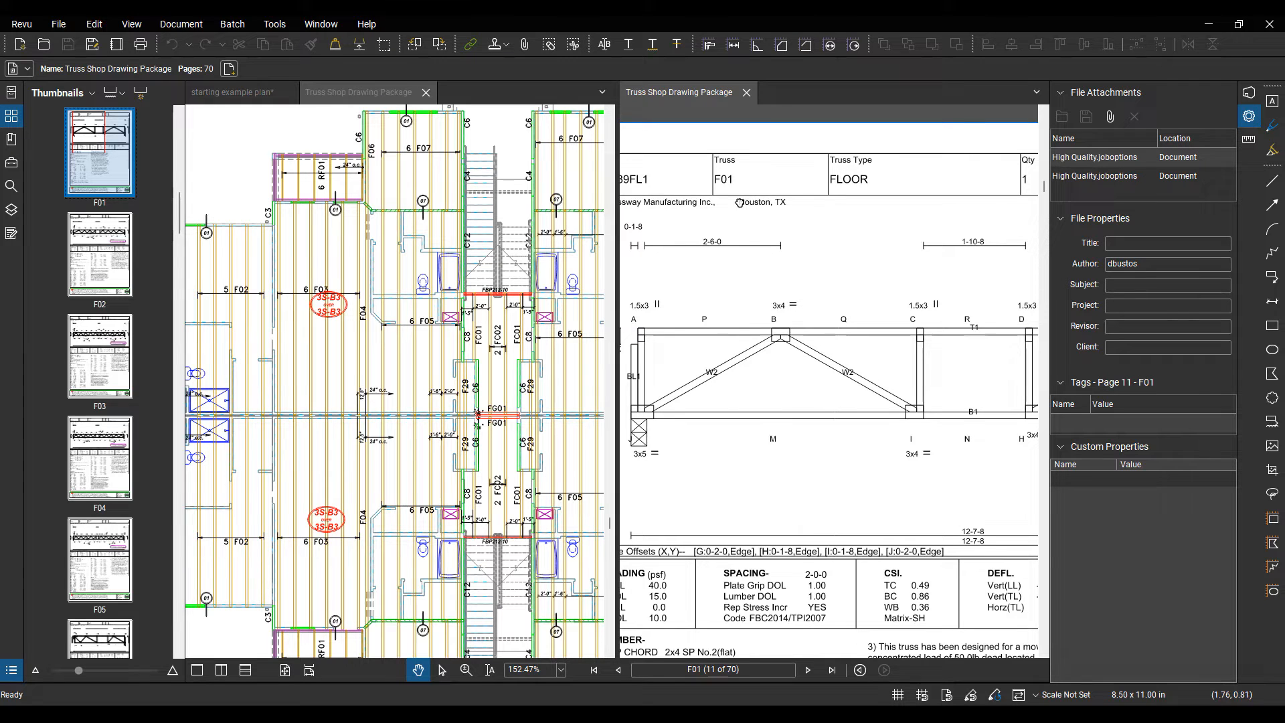
drag(740, 203, 739, 204)
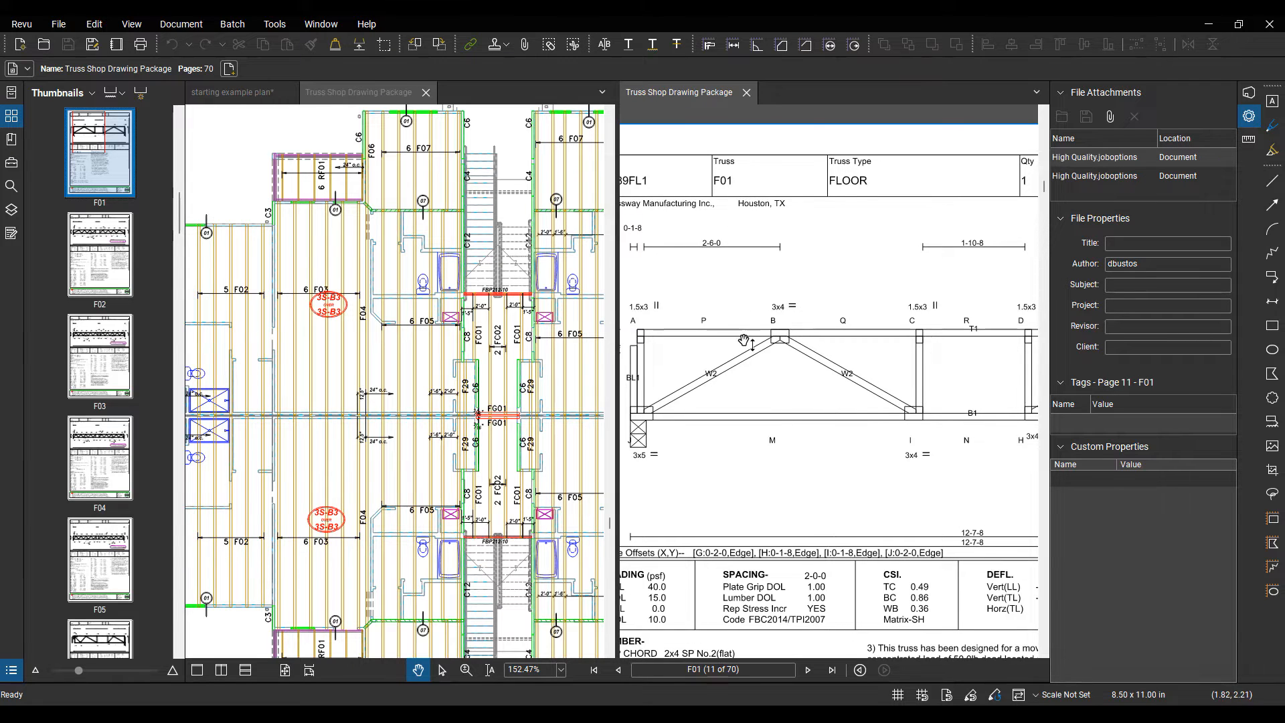
- Select the truss label F01 in the truss sheet's title block and start a text search for it
click(491, 672)
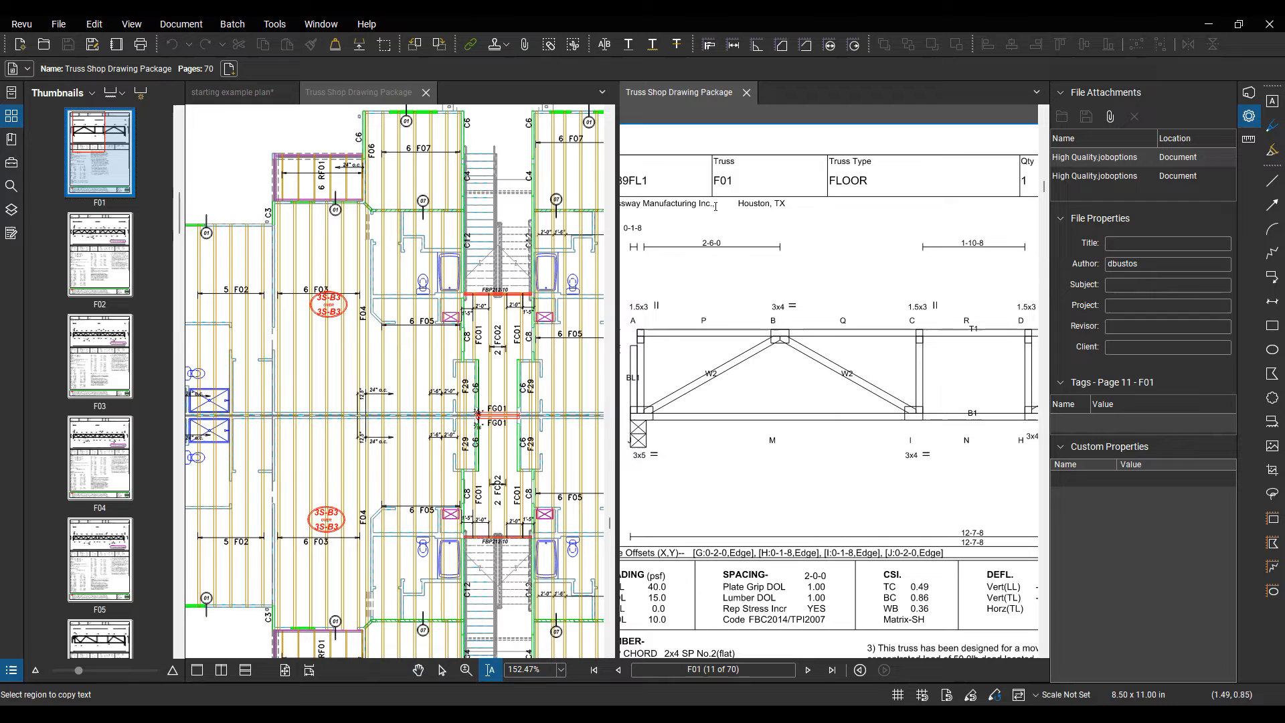
drag(704, 168, 749, 189)
key(ctrl+f)
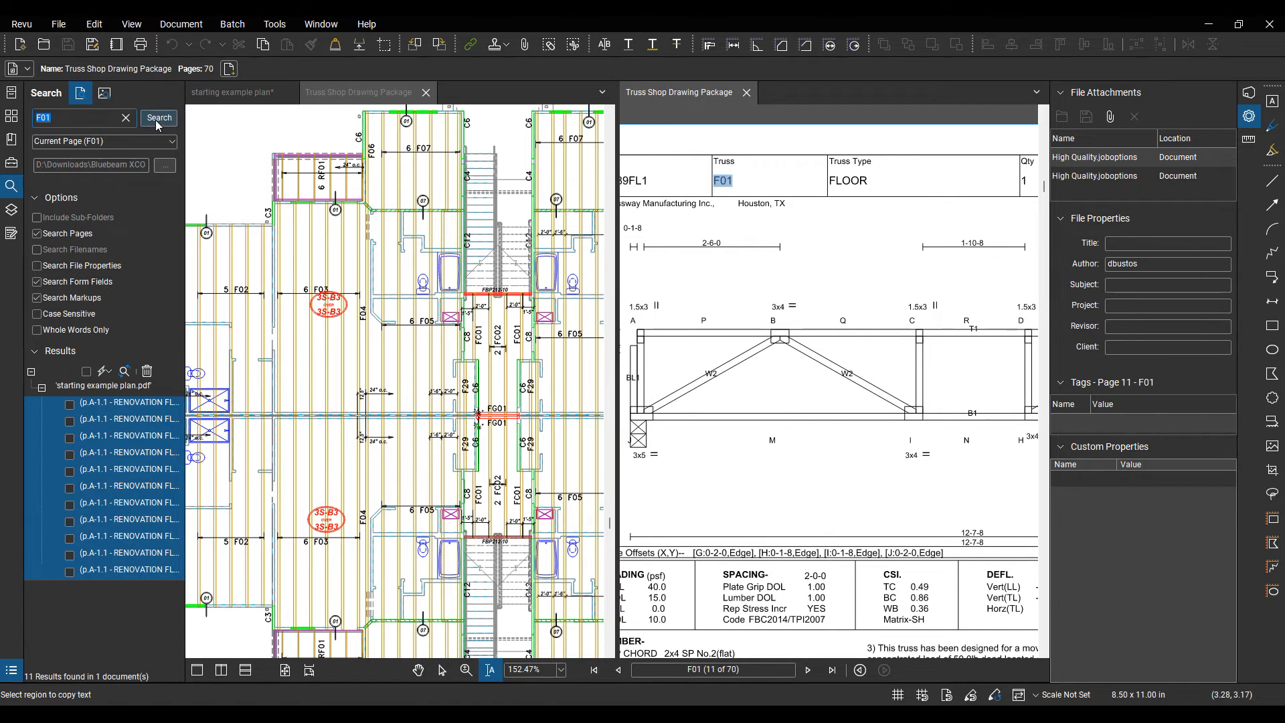
- Search the current page of the placement plan, TYPE 1 LEVEL 1 FLOOR 2, for F01 and check the first three results
click(311, 246)
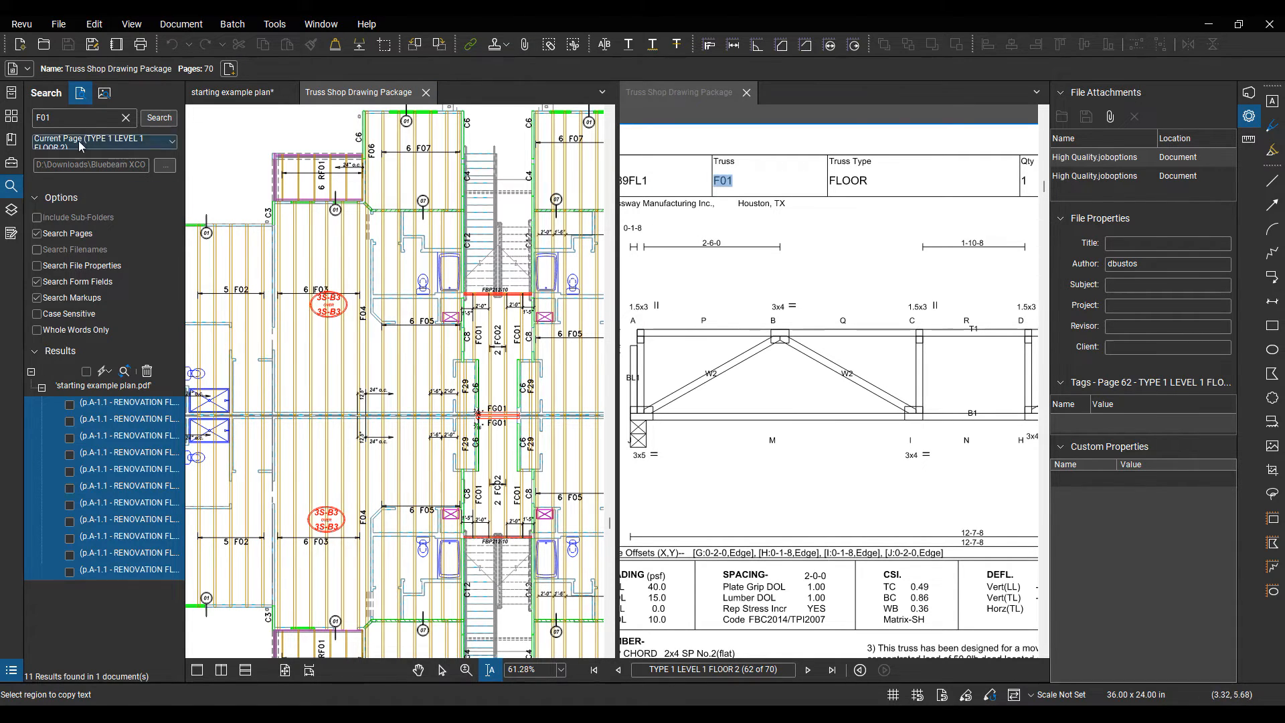
click(100, 142)
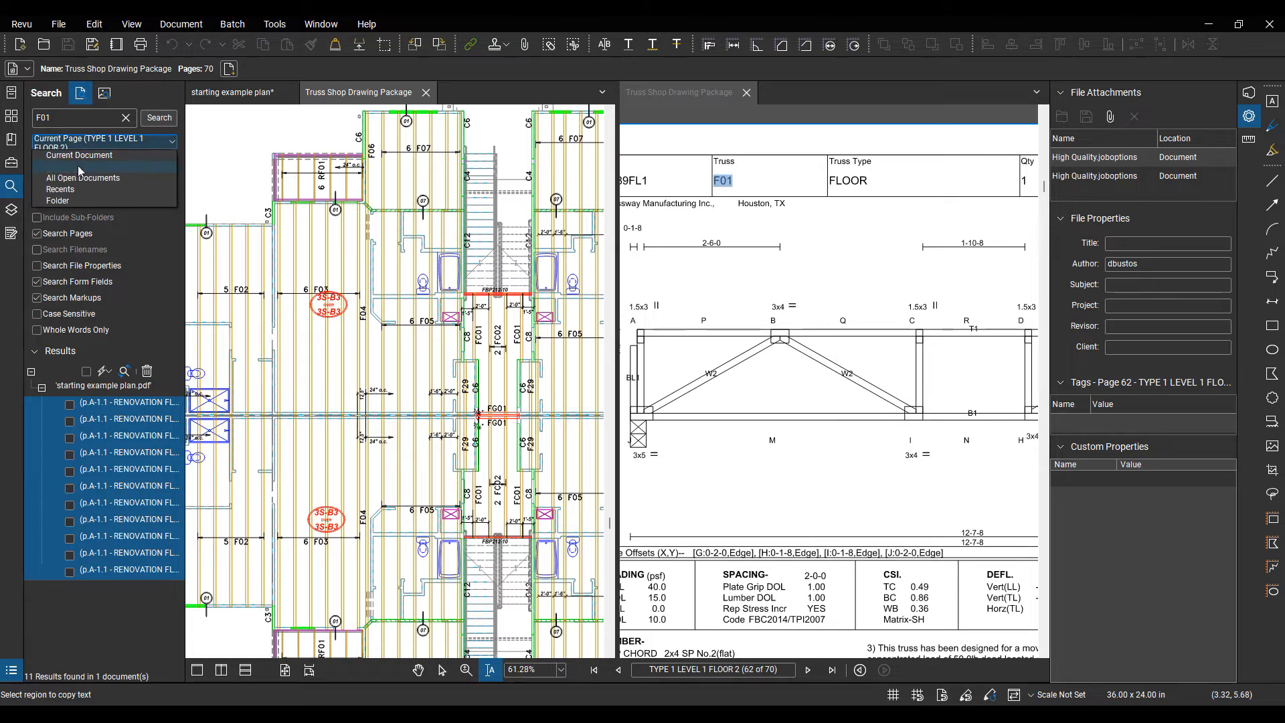
click(115, 171)
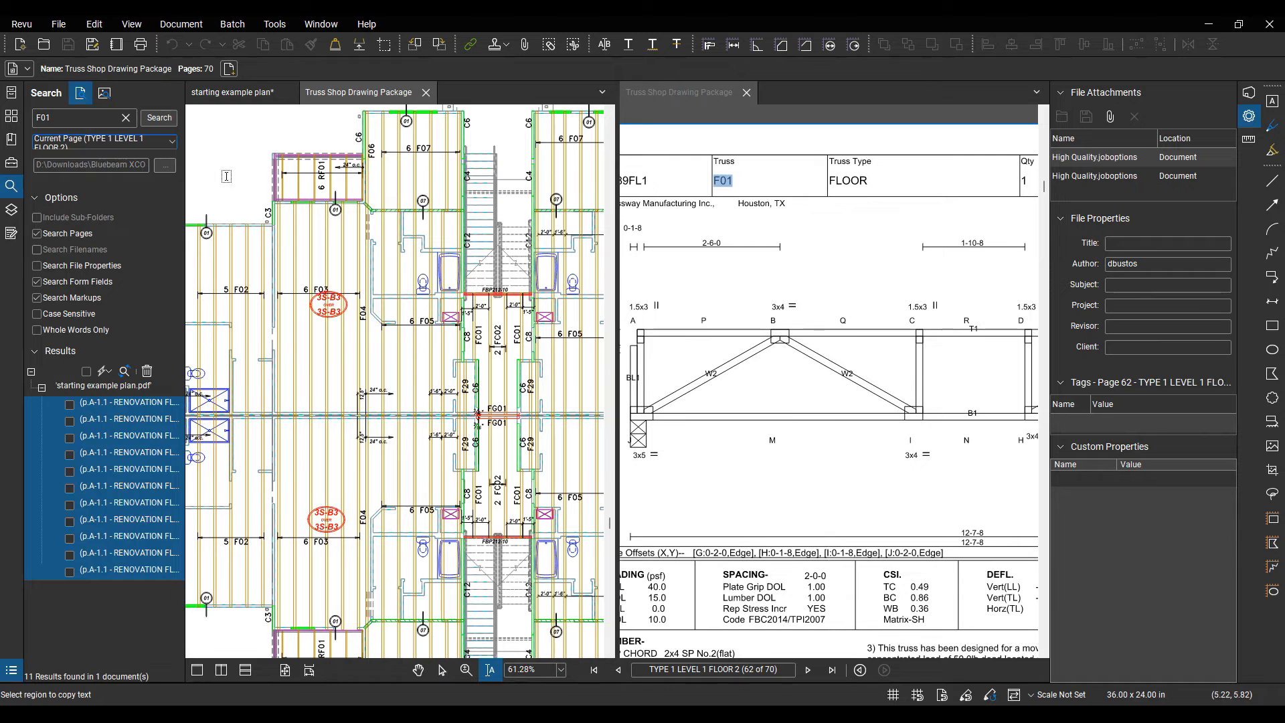
click(162, 122)
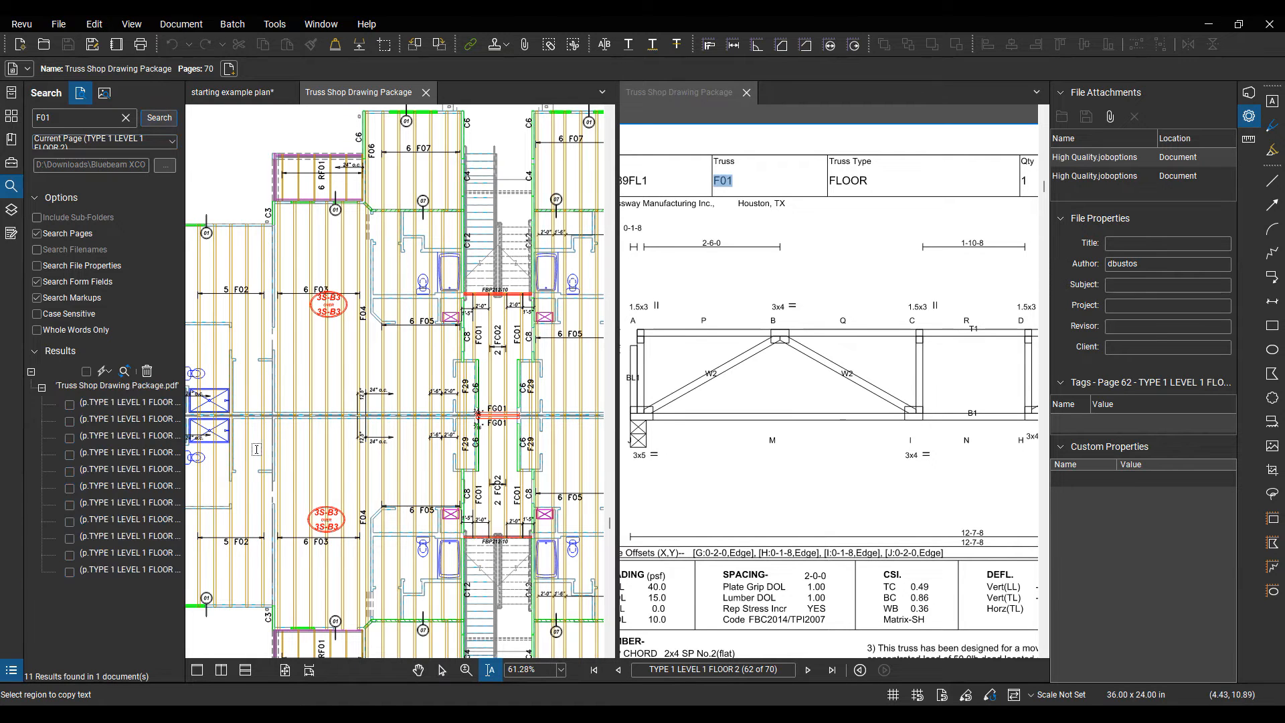
click(154, 402)
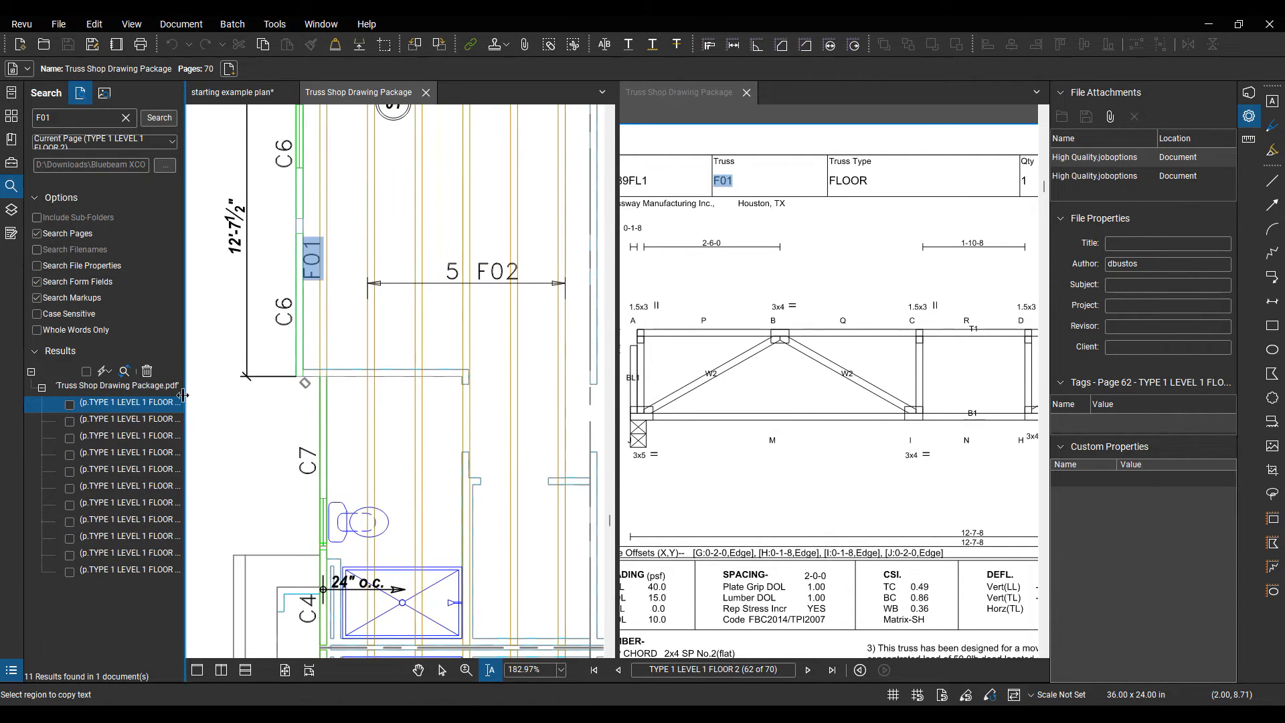
click(163, 420)
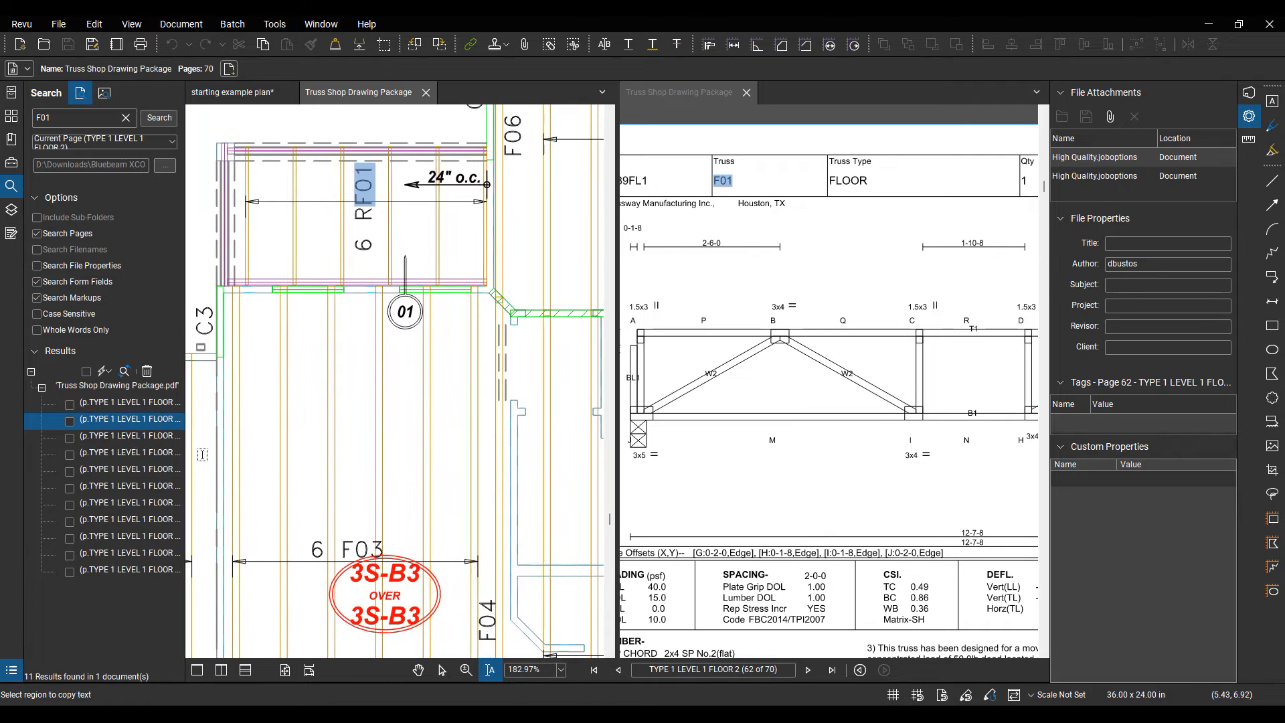
click(142, 434)
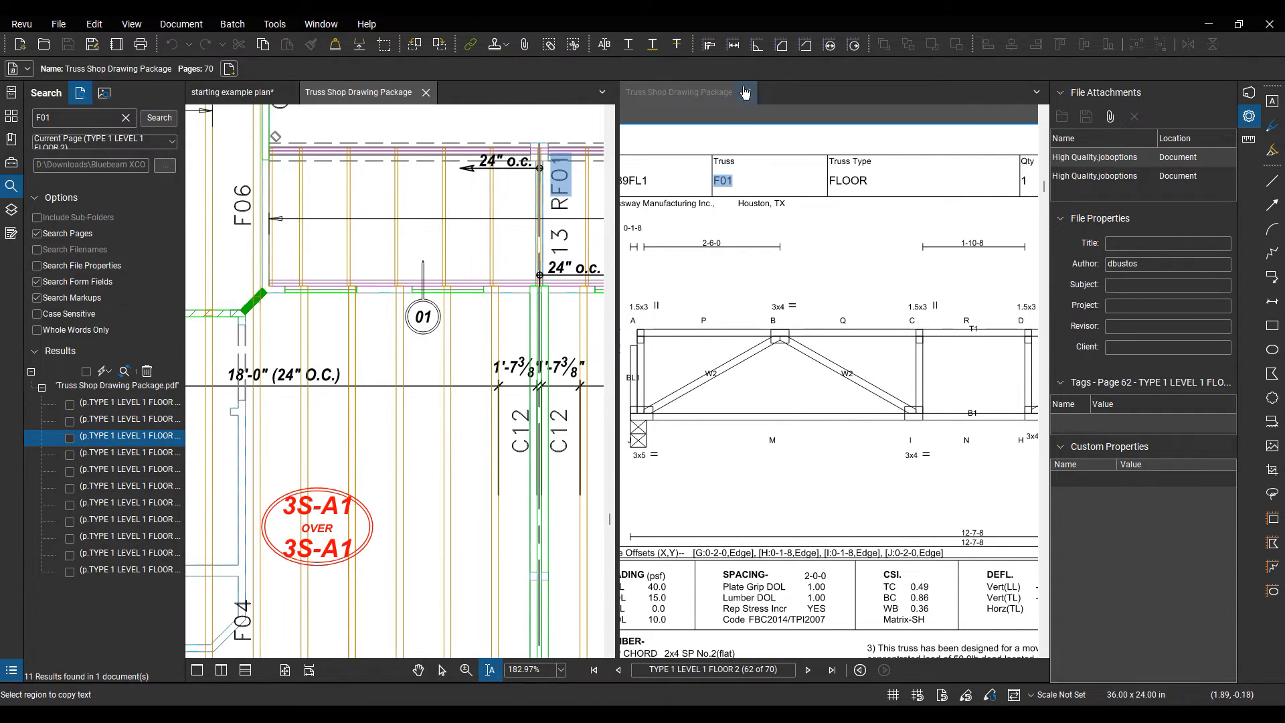
drag(190, 446, 258, 446)
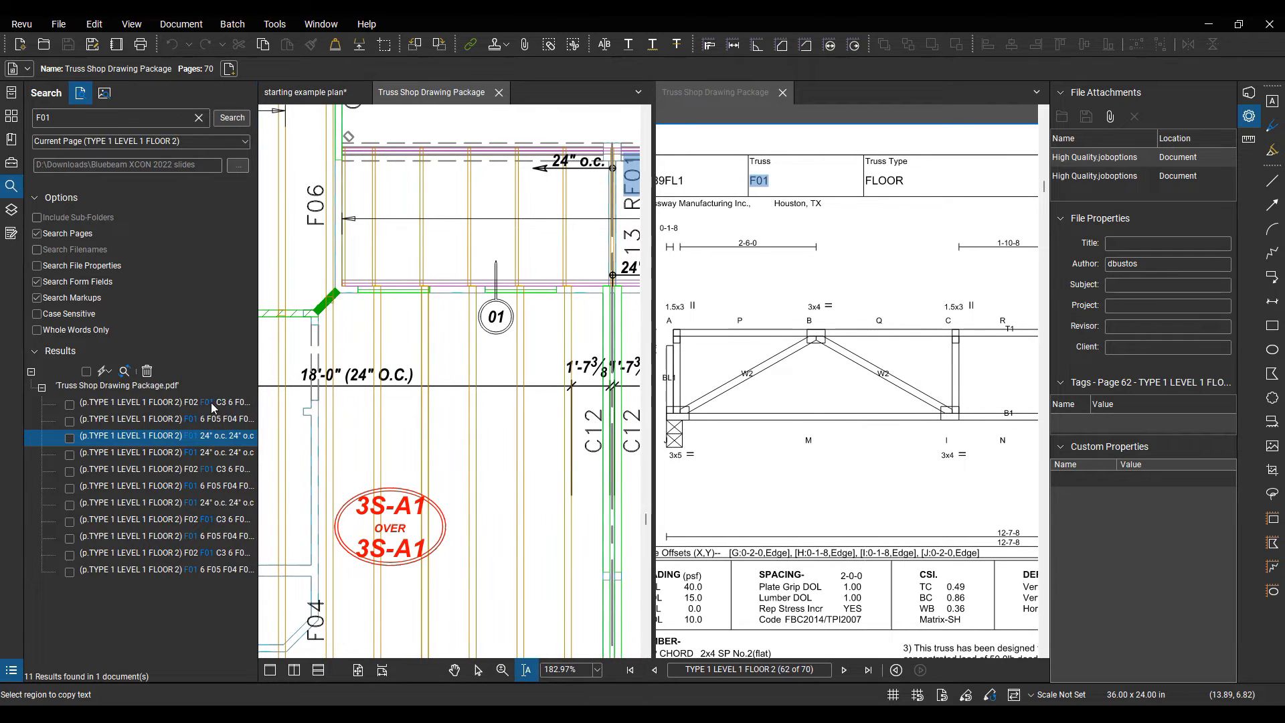
- Rerun the F01 search with whole words only and review each match on the placement plan
click(85, 331)
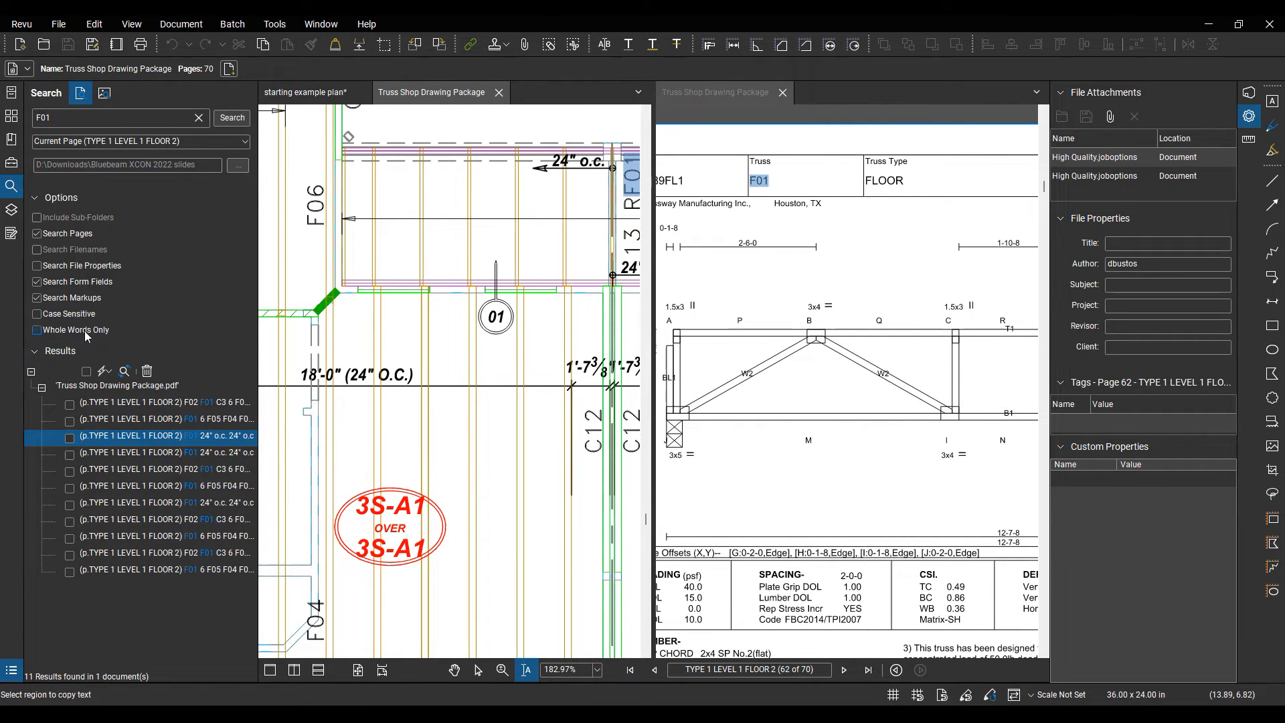
click(230, 121)
click(215, 403)
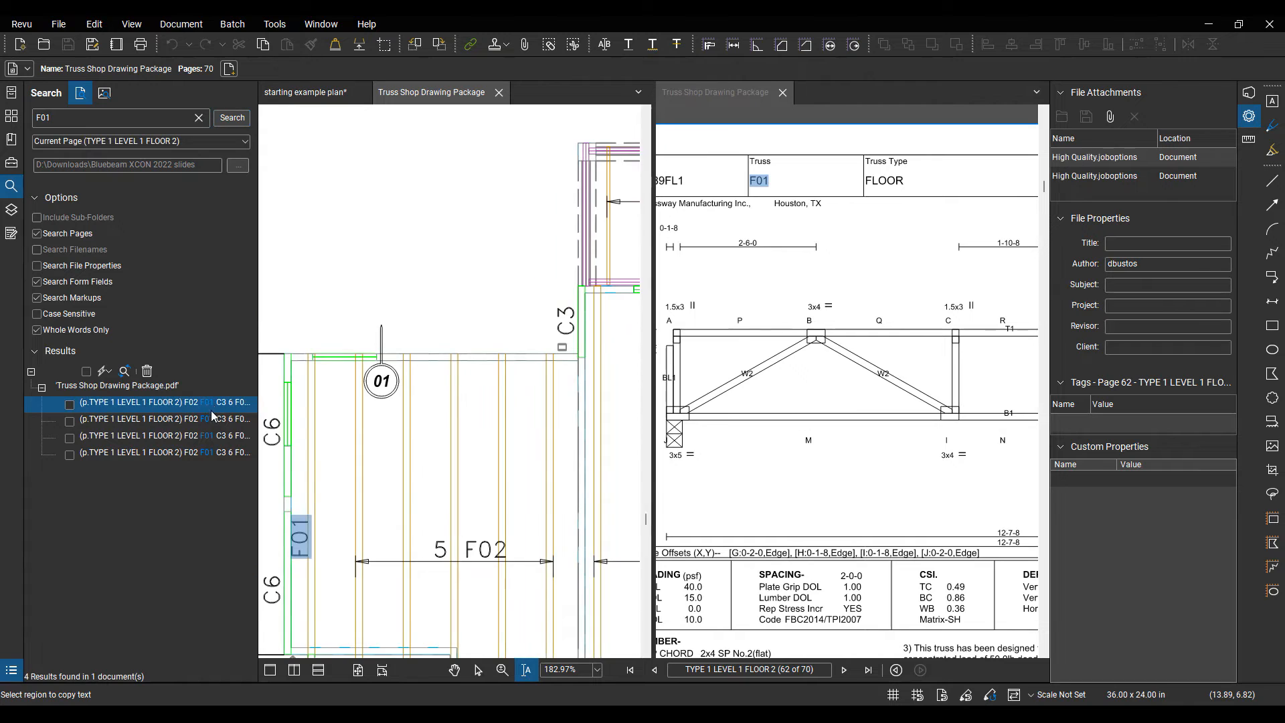
click(227, 422)
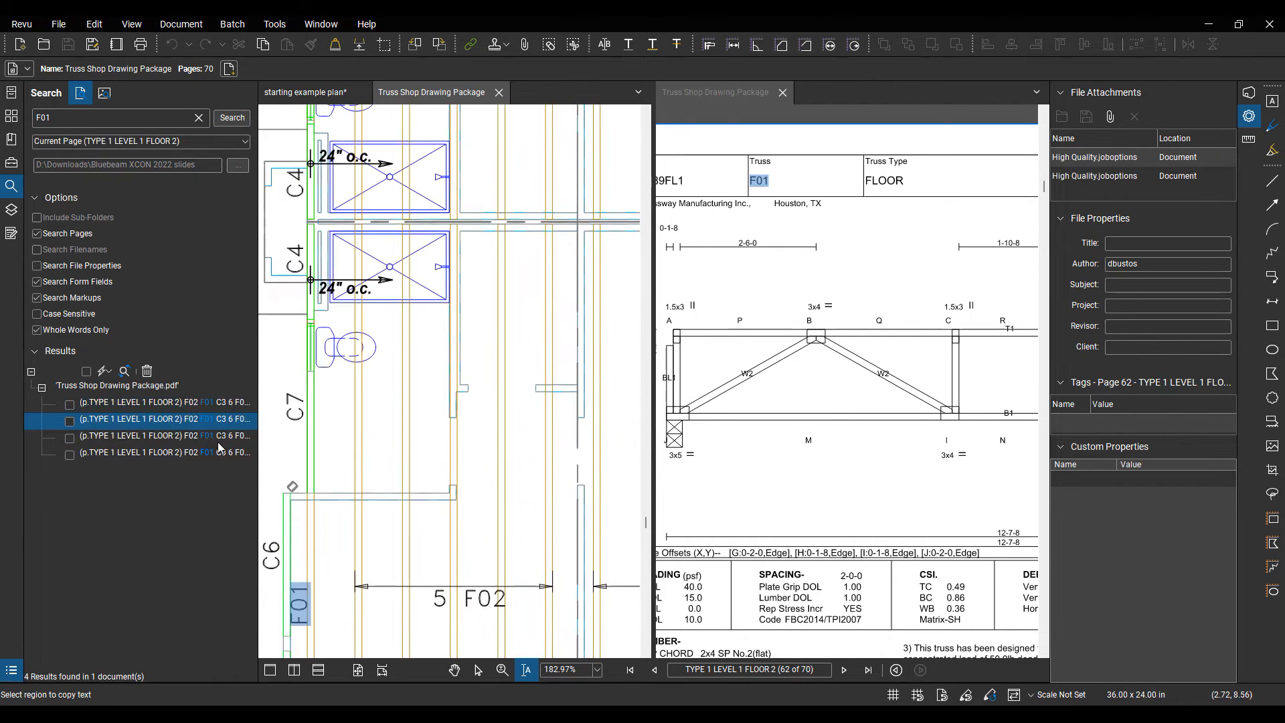
click(203, 441)
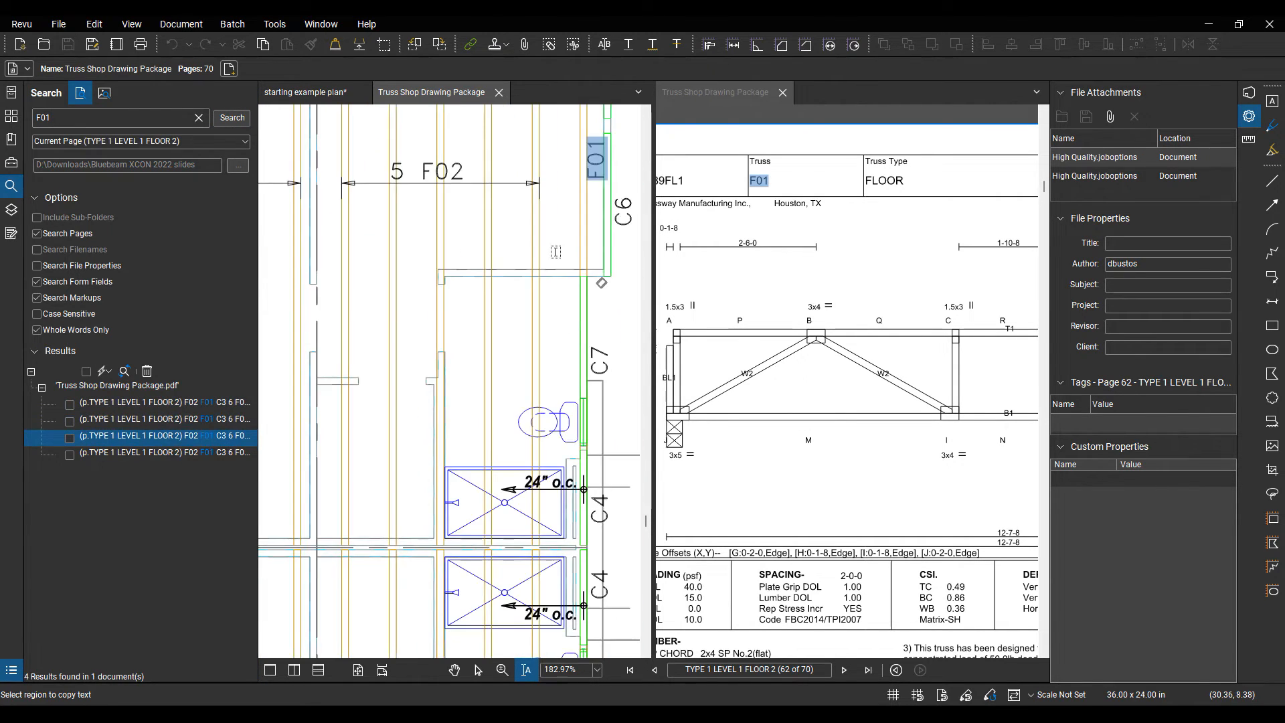
click(199, 454)
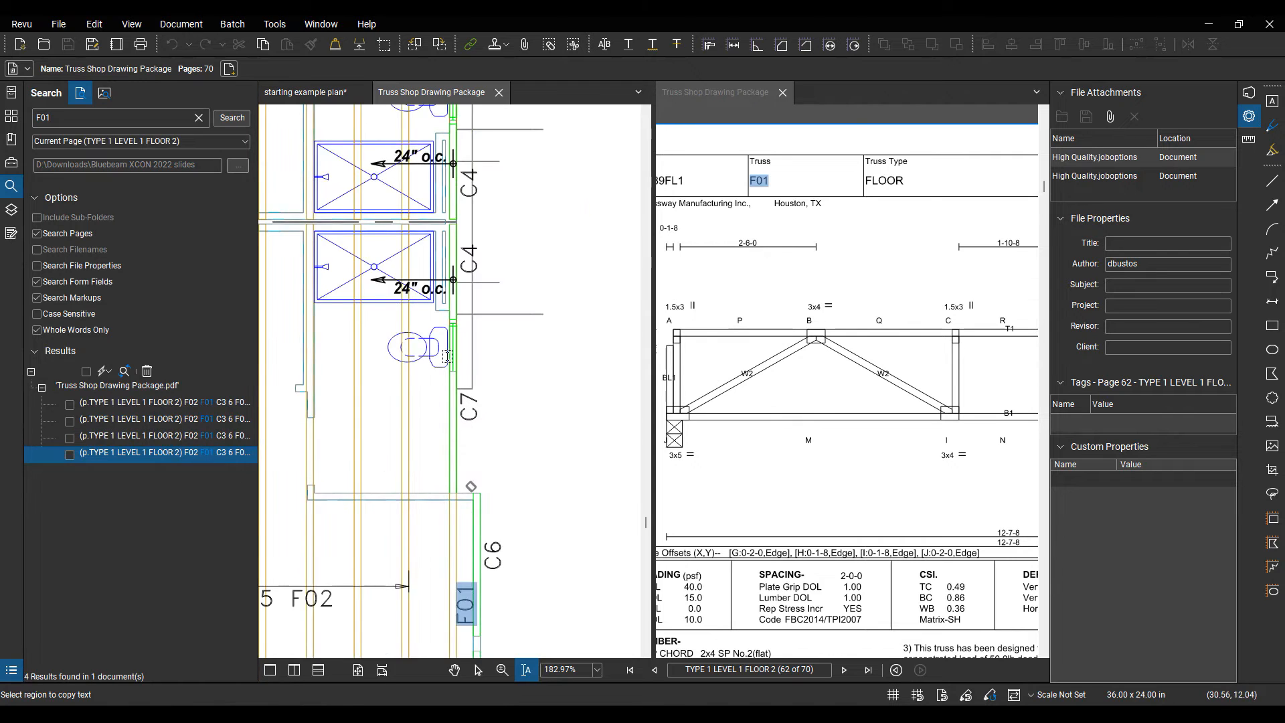
scroll(314, 480, down, 5)
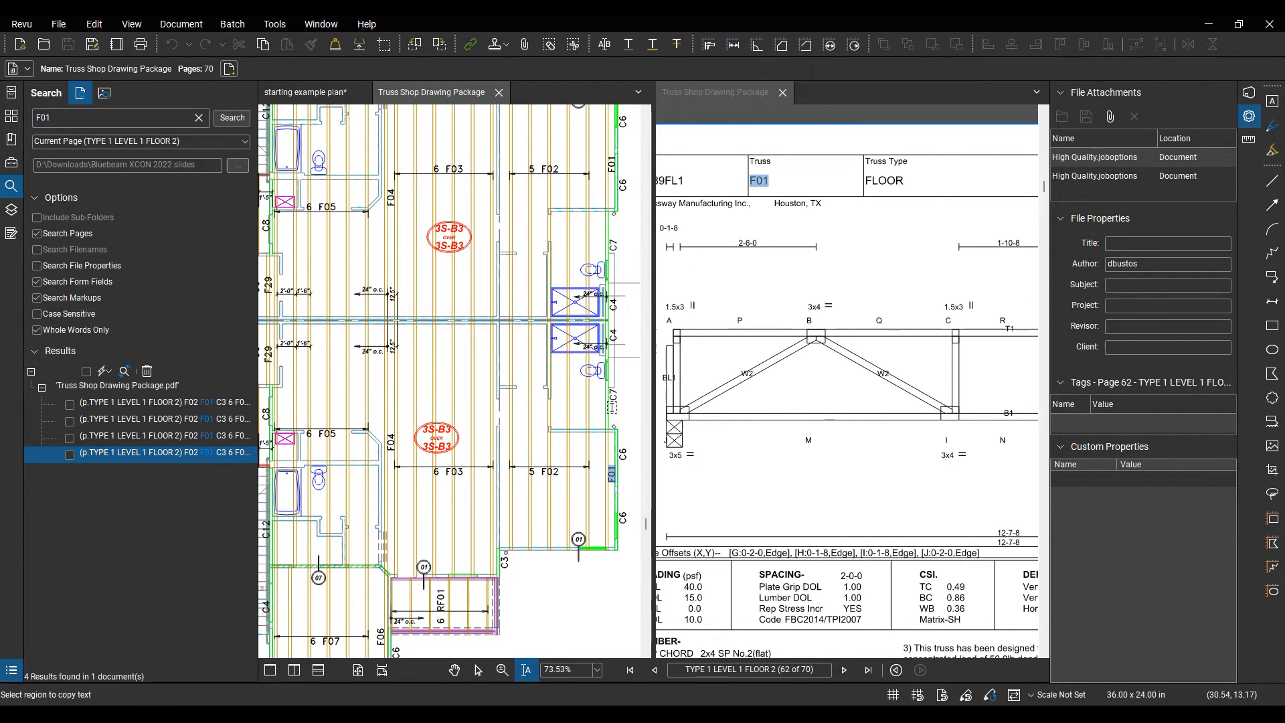
- Highlight all the whole-word F01 search results on the placement plan at once
click(819, 467)
scroll(862, 326, down, 2)
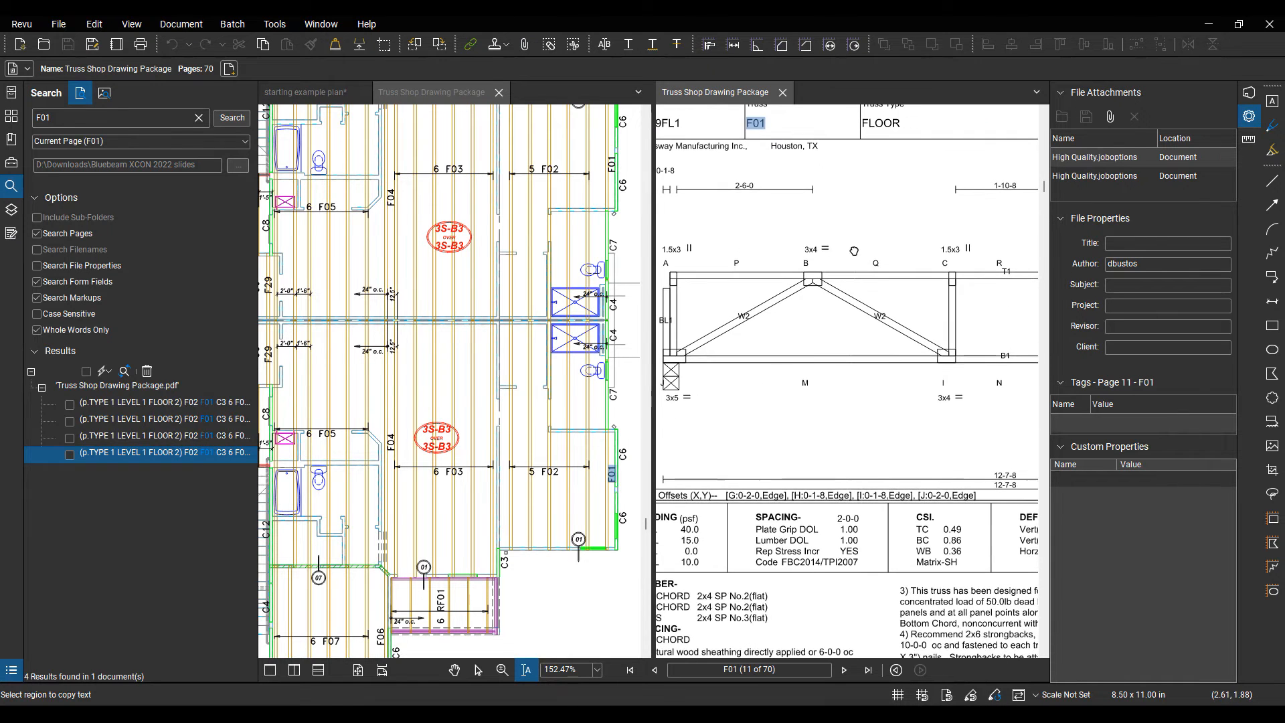
scroll(867, 258, down, 3)
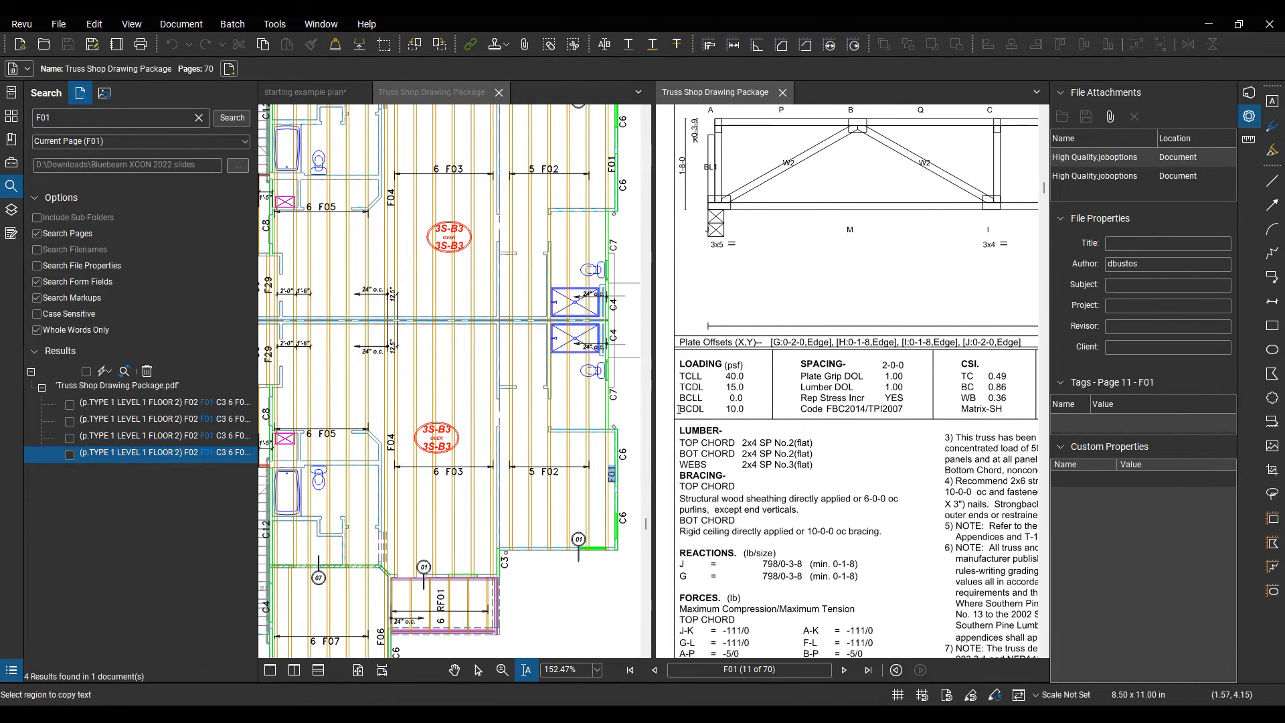
click(201, 402)
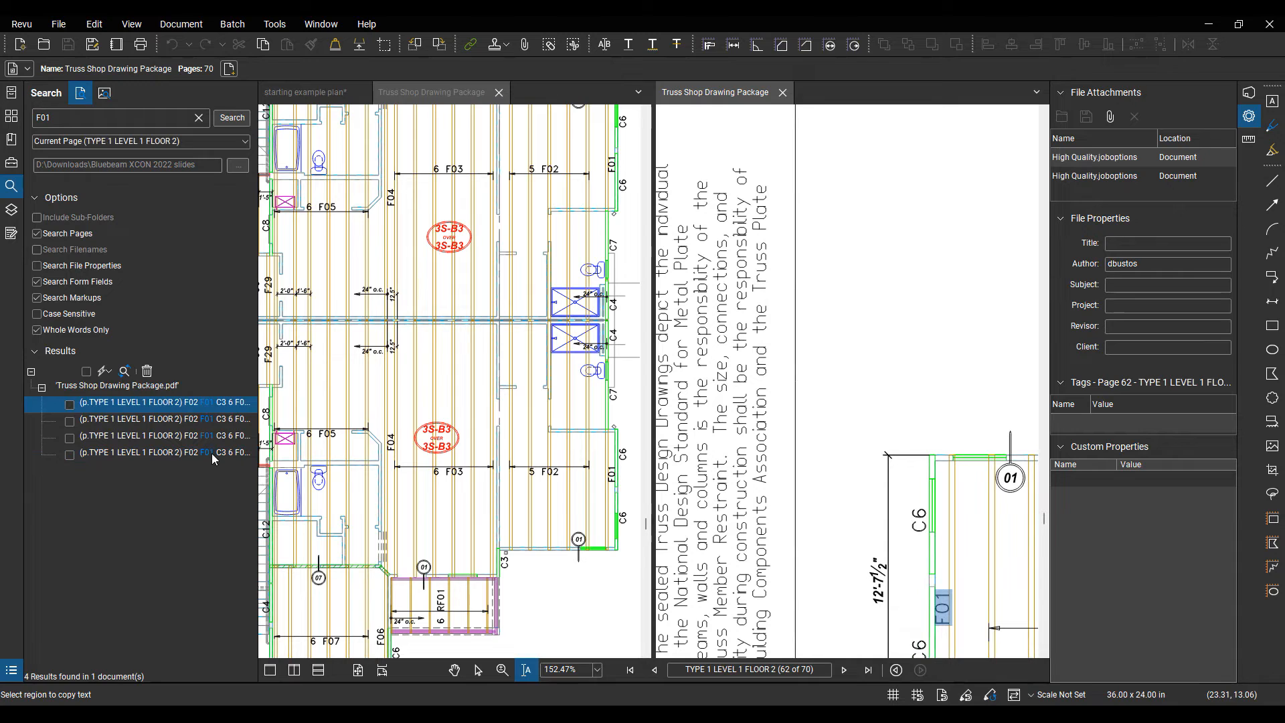
shift+click(211, 453)
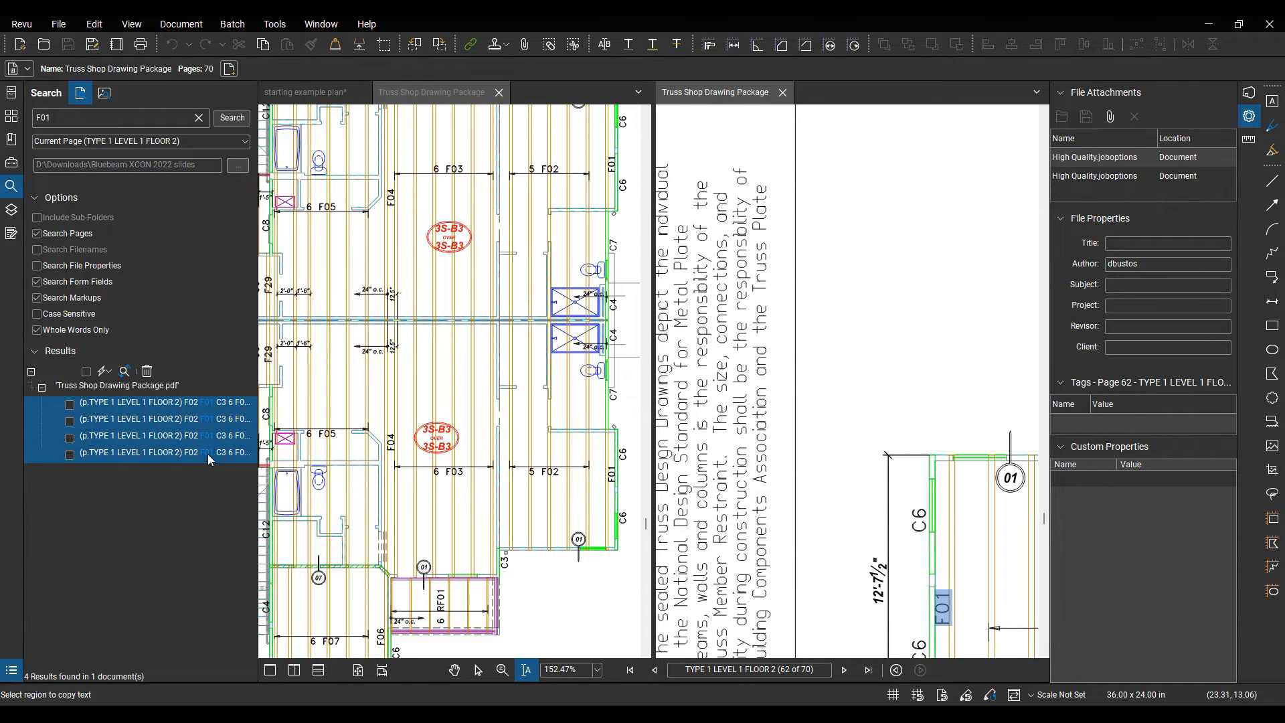
right_click(209, 459)
click(249, 520)
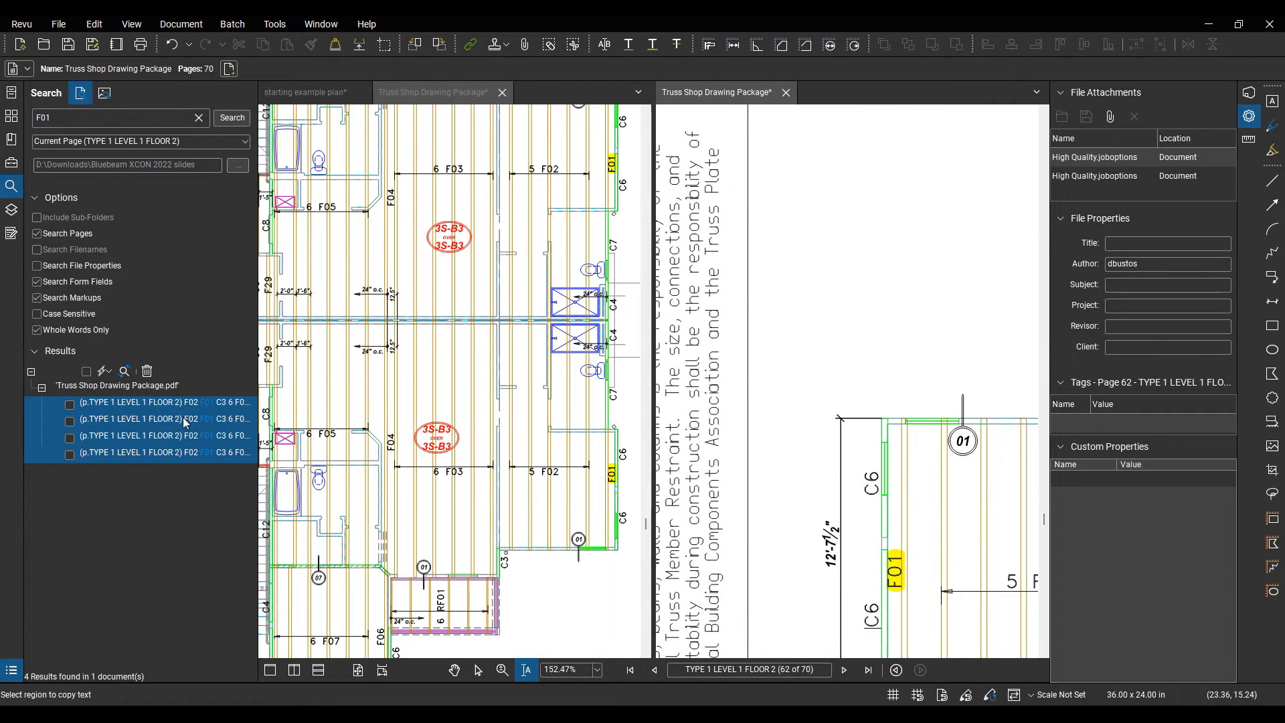
- Bring the F01 truss sheet back into the second pane, compare it with the highlighted plan, and close that pane
click(463, 480)
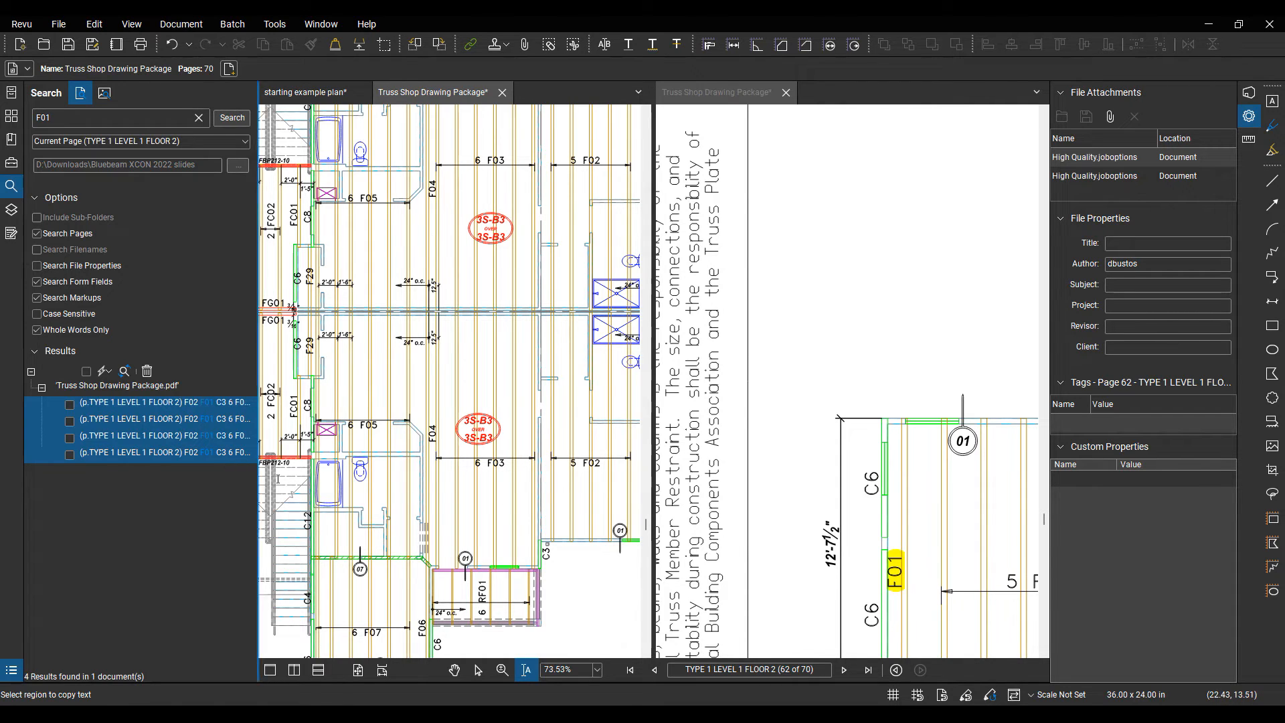
click(797, 470)
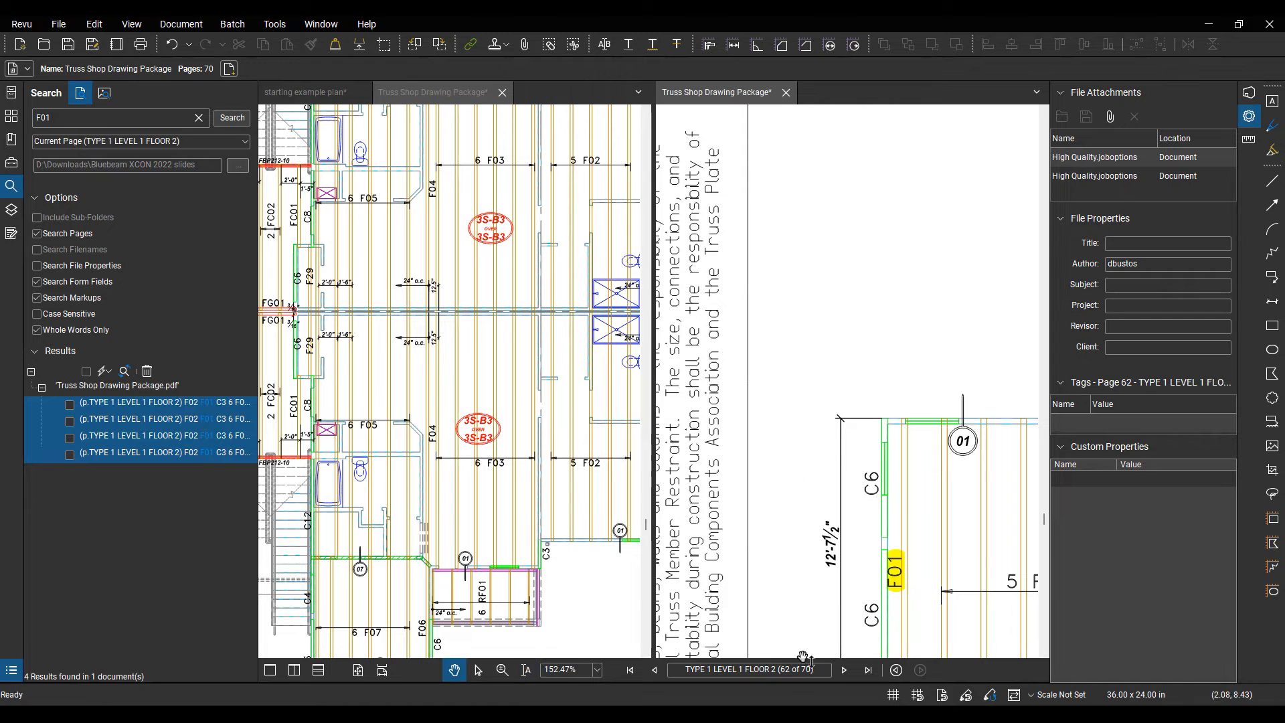
scroll(797, 640, up, 5)
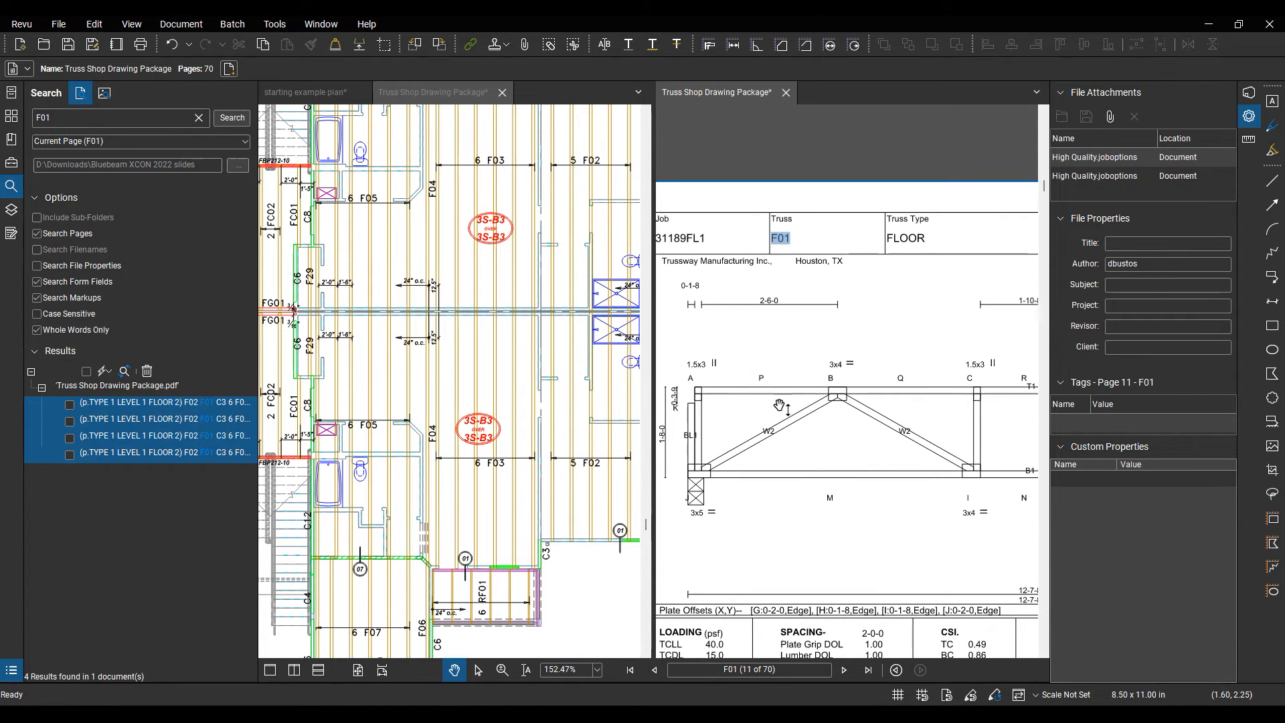
drag(781, 403, 808, 360)
drag(534, 326, 397, 329)
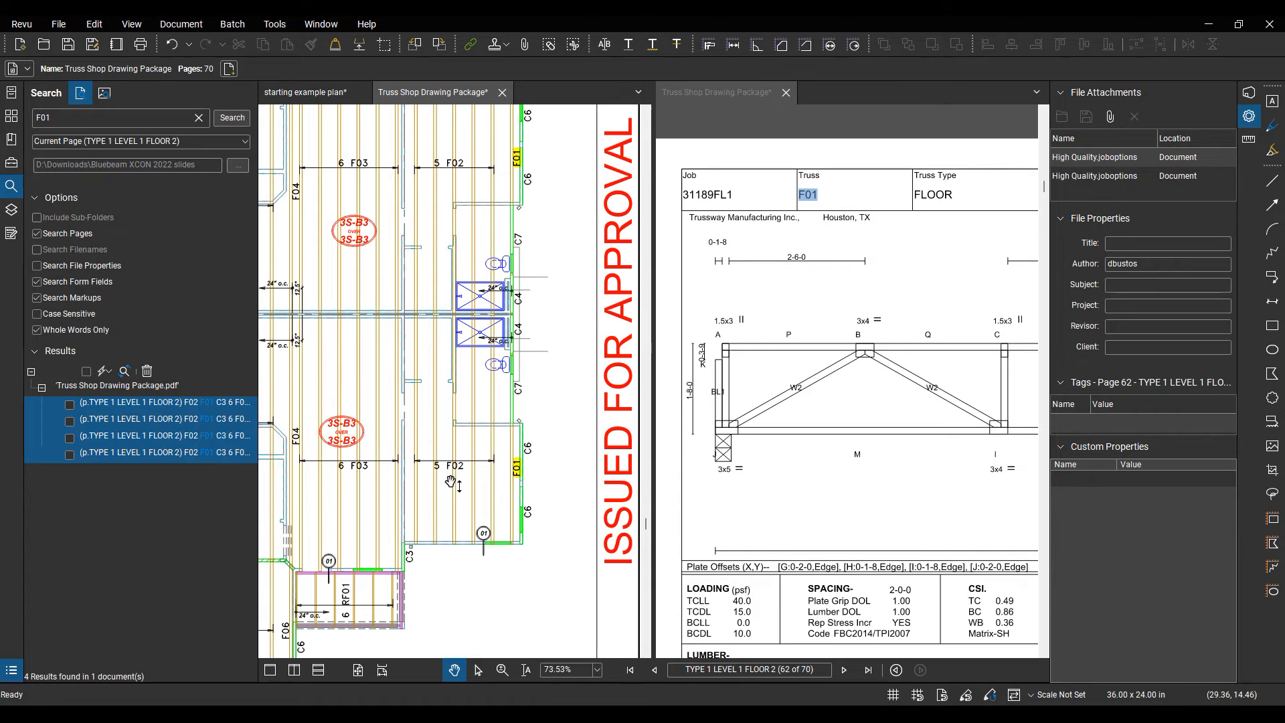
click(786, 92)
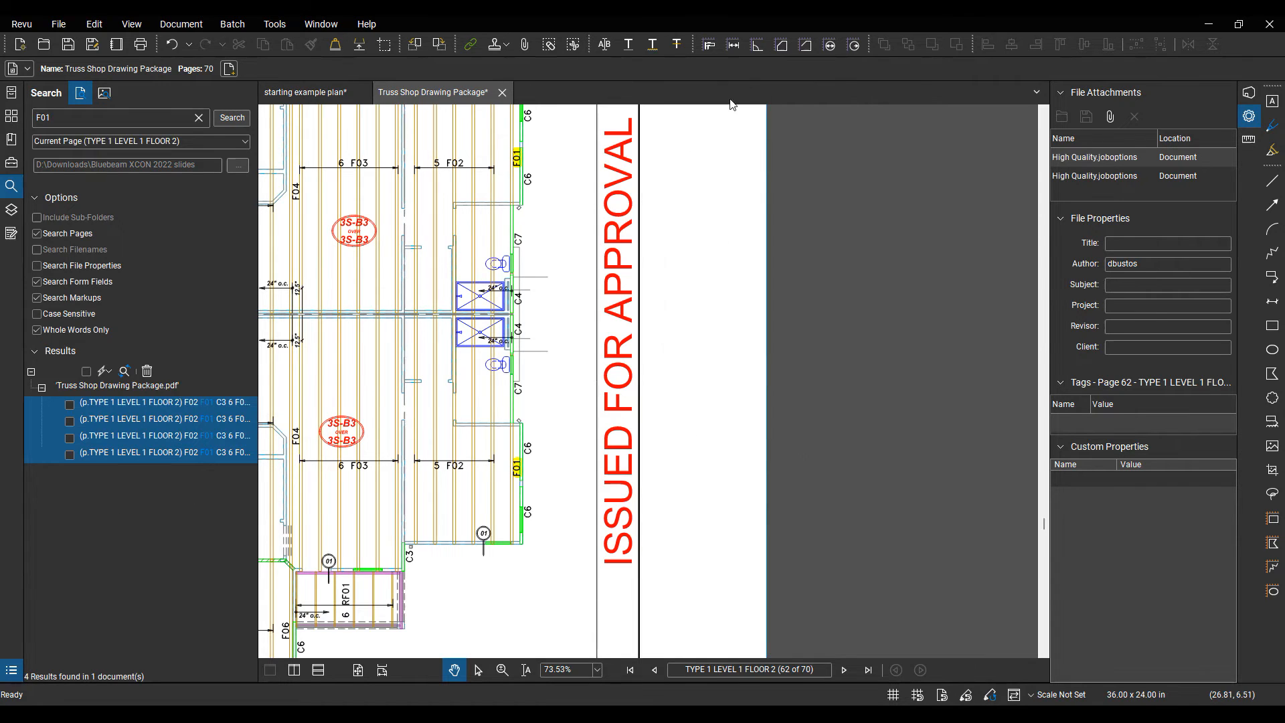
- In the starting example plan, draw a rectangle about 2.22 by 3.06 inches over the conference room and its outer wall
click(305, 92)
scroll(474, 404, down, 8)
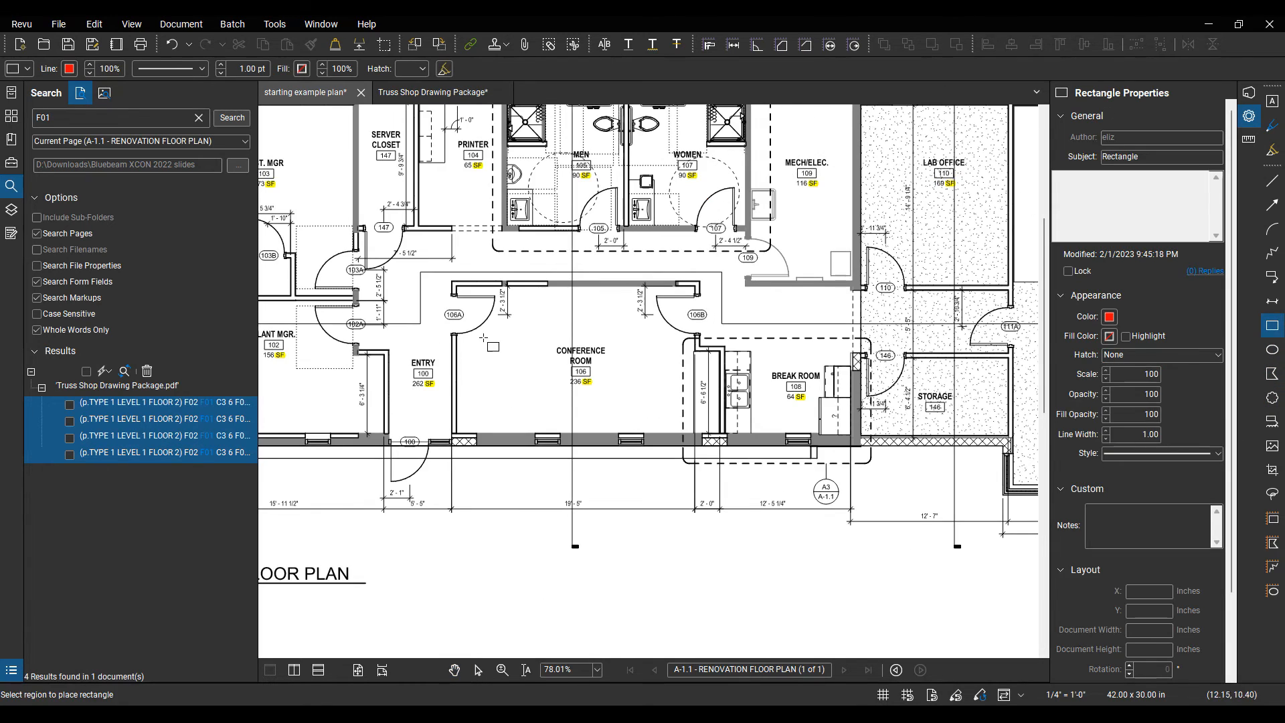
drag(453, 341, 565, 495)
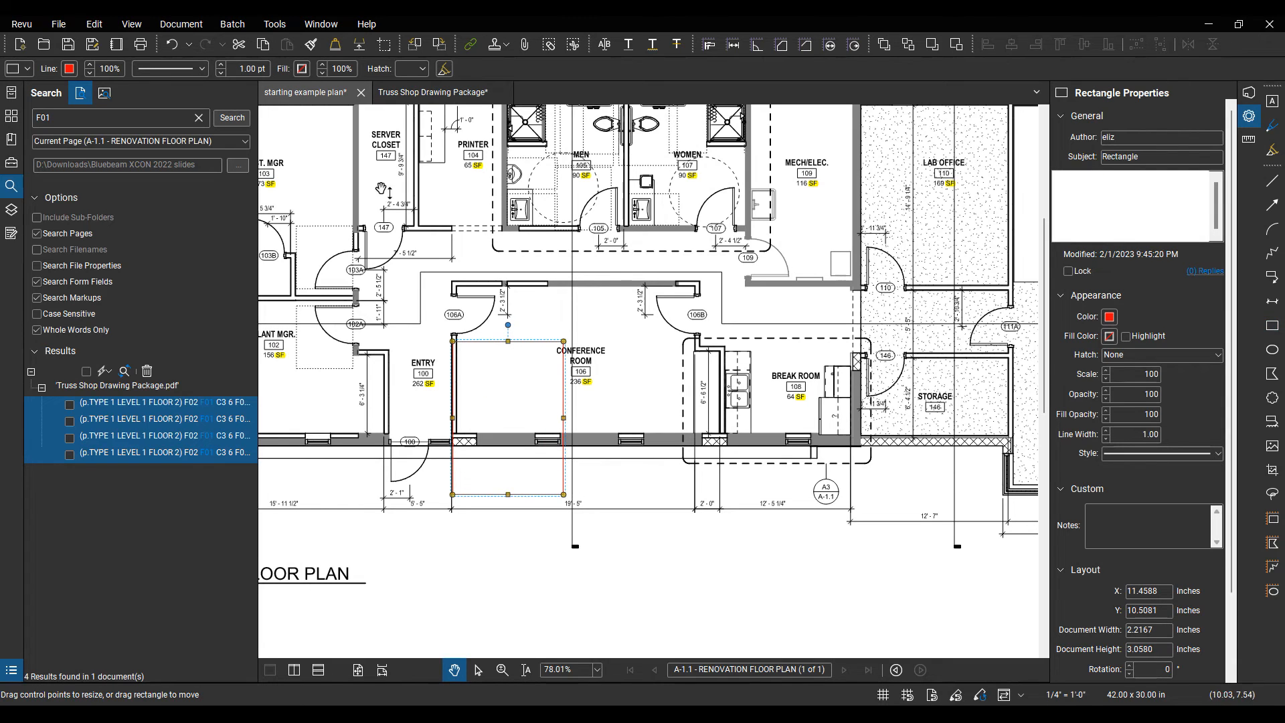
- Give the rectangle a yellow fill and turn on its highlight option
click(301, 69)
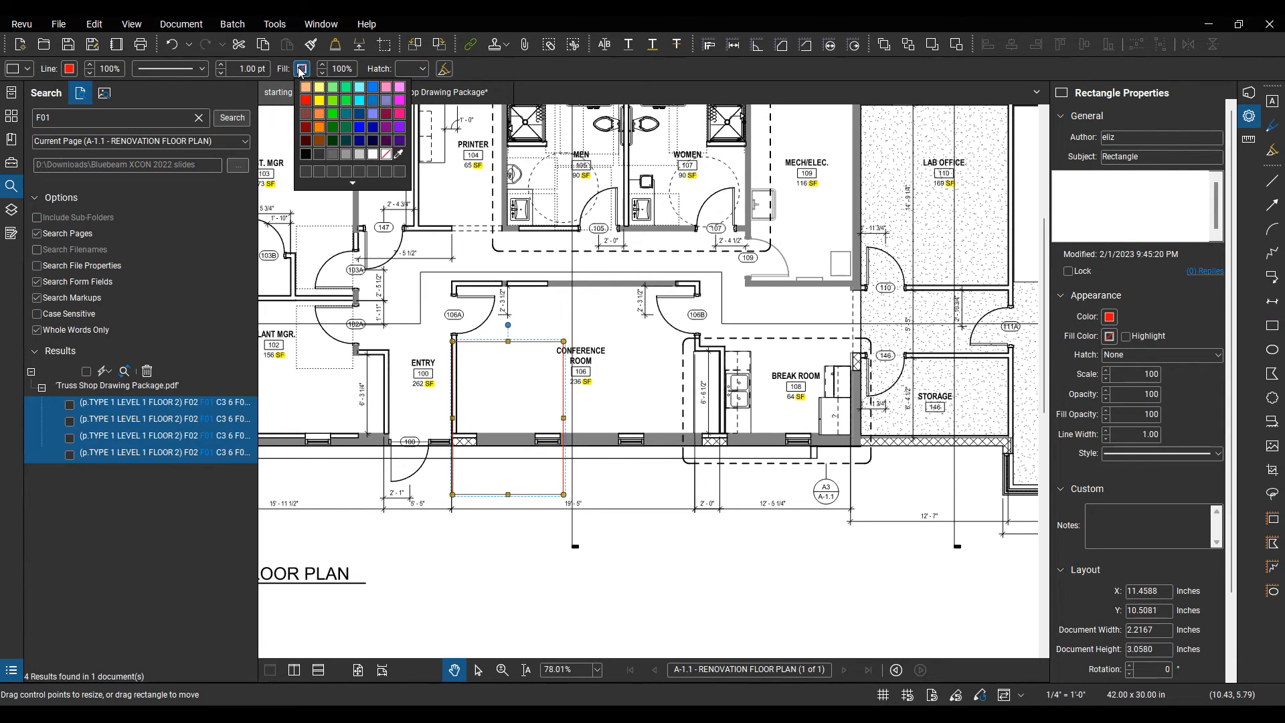
click(321, 106)
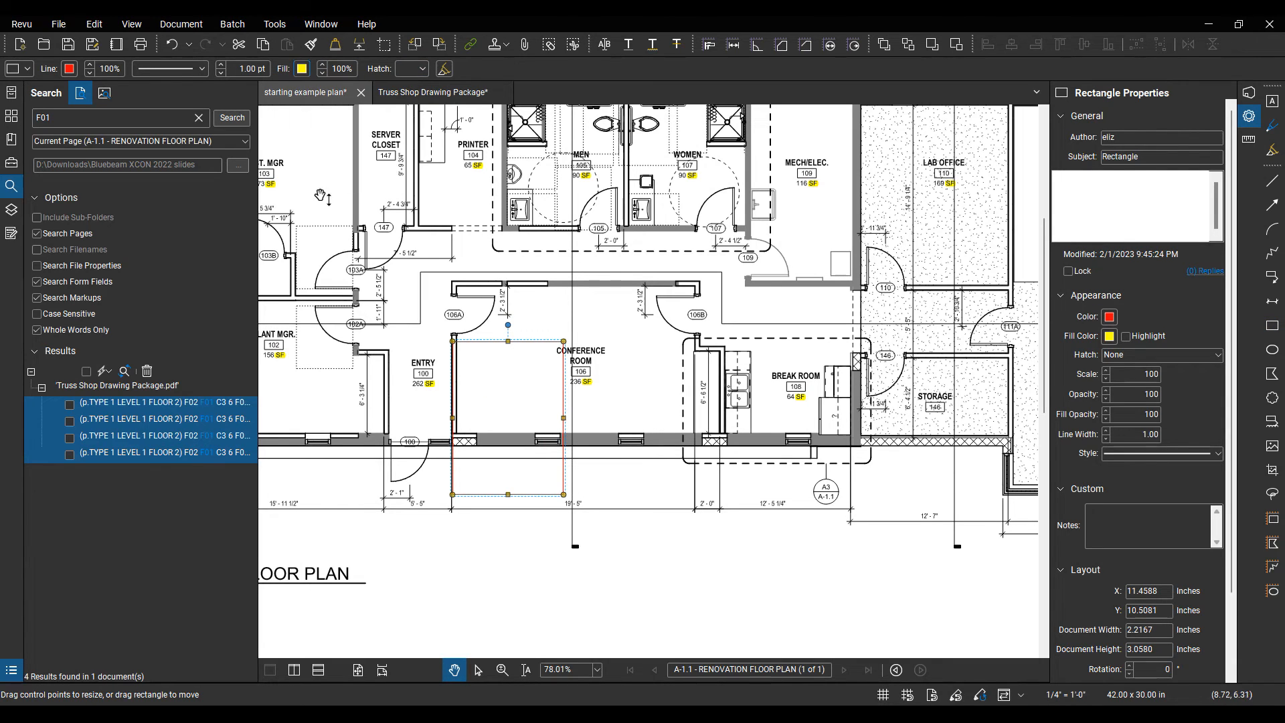
click(445, 74)
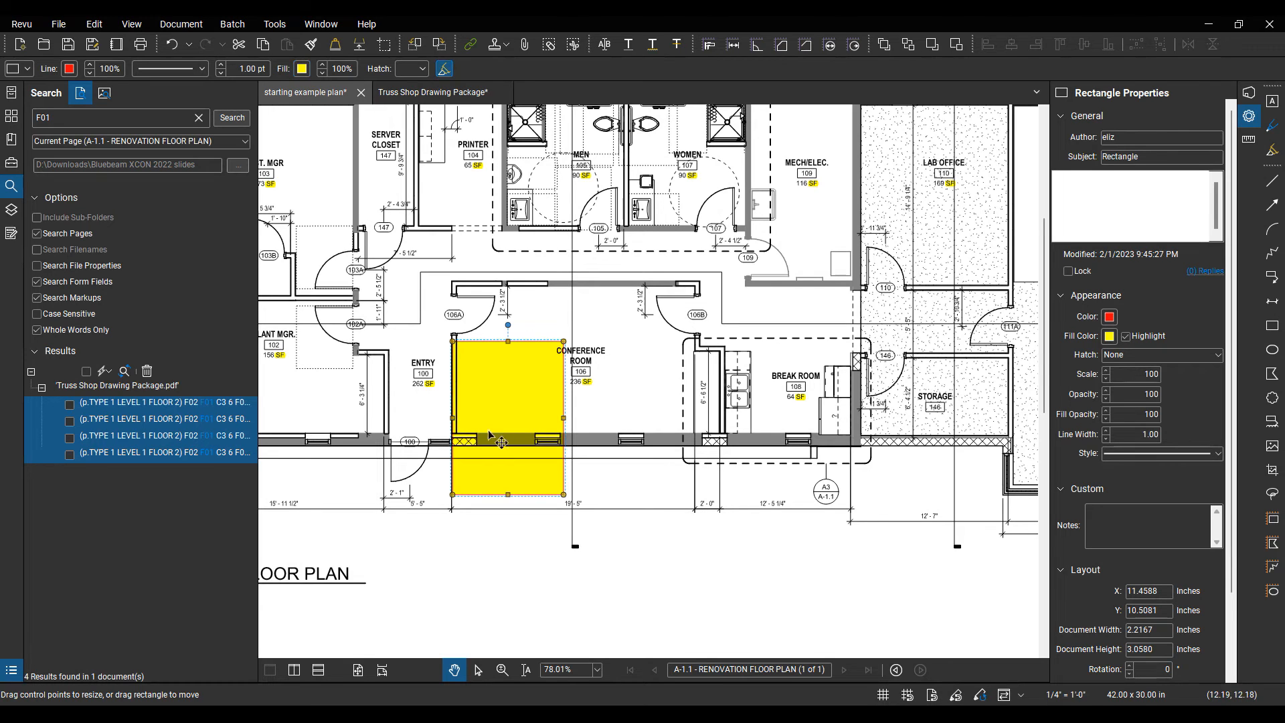
- Move and resize the yellow rectangle to cover the men's and women's restrooms, about 4.97 by 2.90 inches
mouse_move(541, 394)
mouse_down()
mouse_move(562, 569)
mouse_move(577, 315)
mouse_up()
drag(756, 416, 771, 416)
drag(520, 272, 522, 271)
- Set the restroom rectangle's line width to 0 pt and deselect it
click(248, 68)
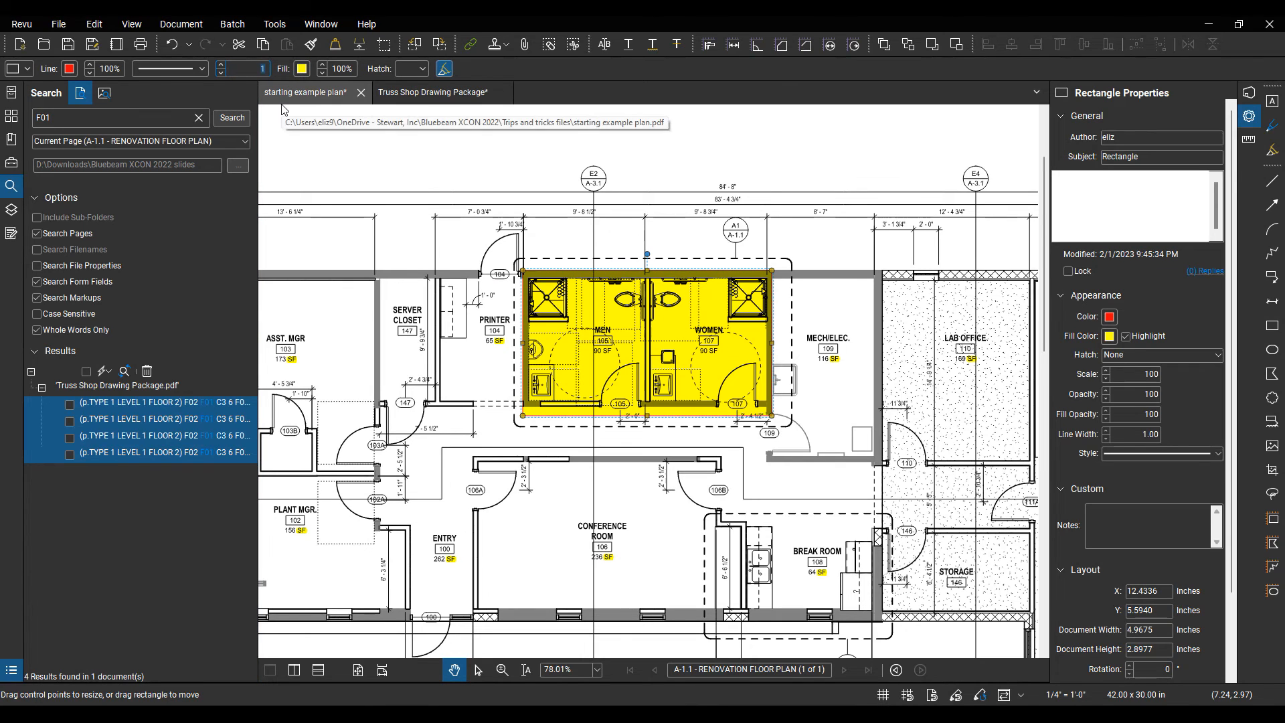
text(0)
key(Return)
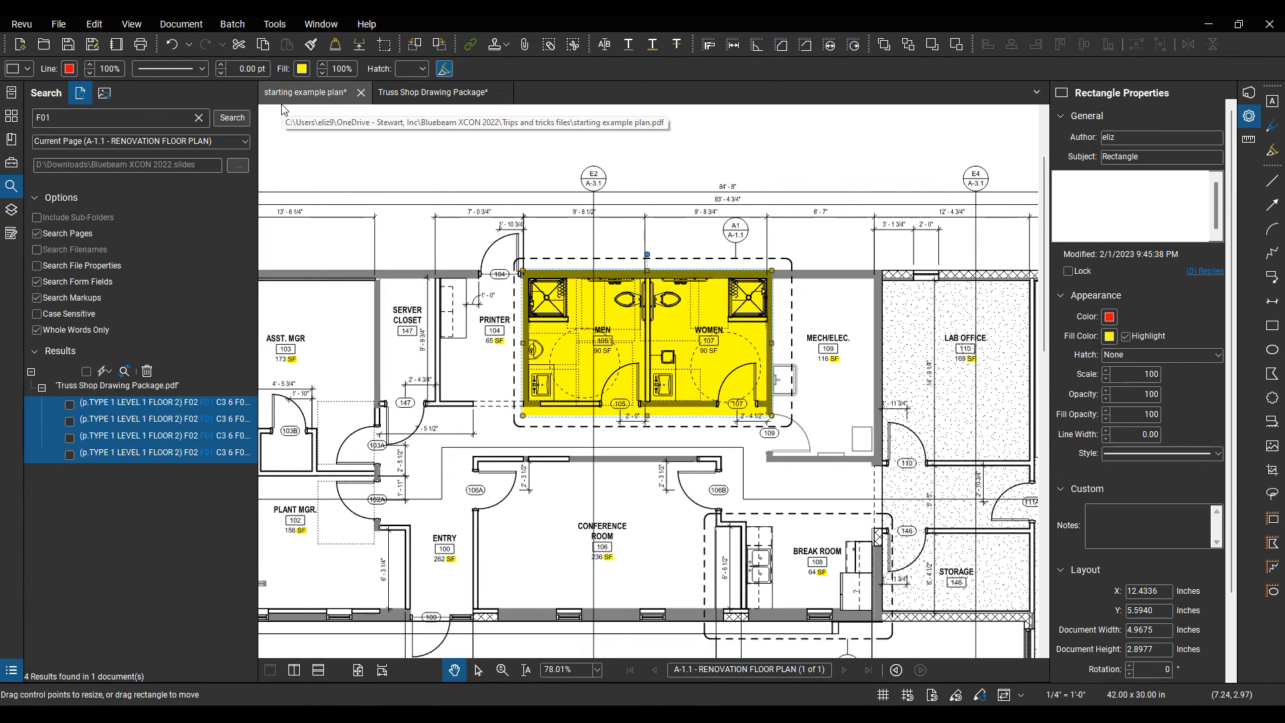
key(Escape)
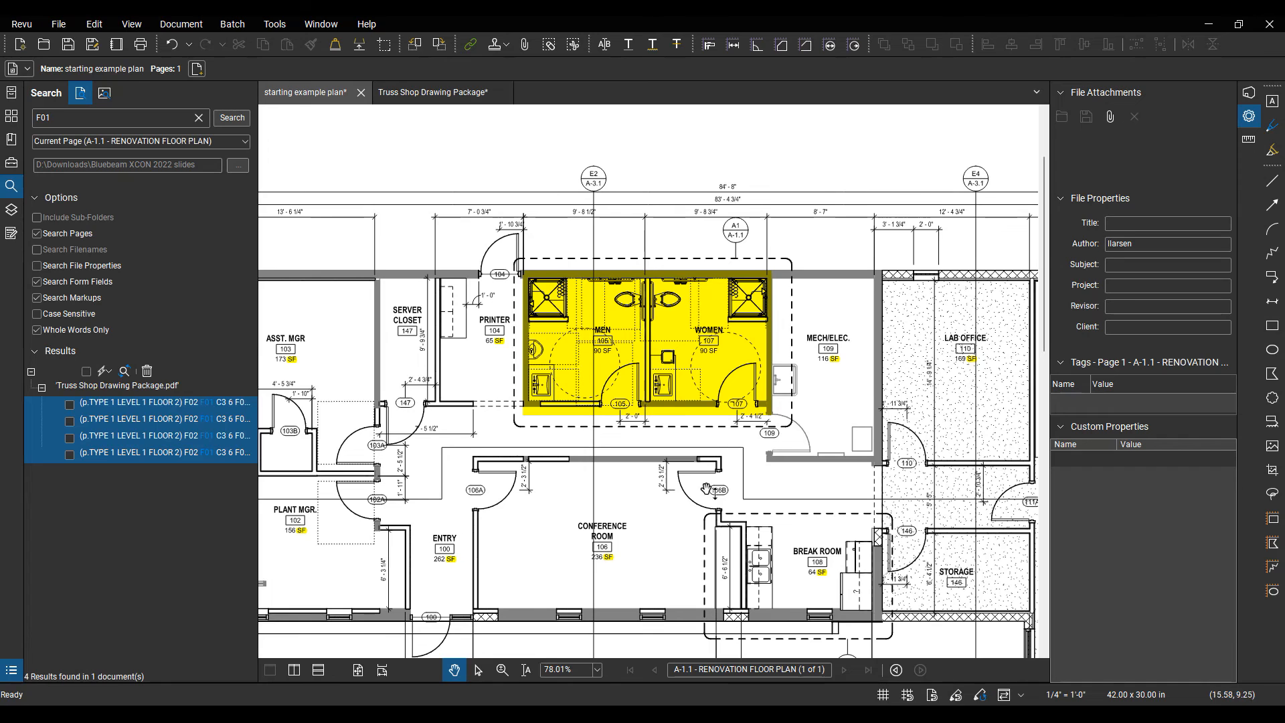
- Try to add a Cloud+ markup beside the lab office and undo it
drag(706, 488, 580, 427)
key(ctrl+a)
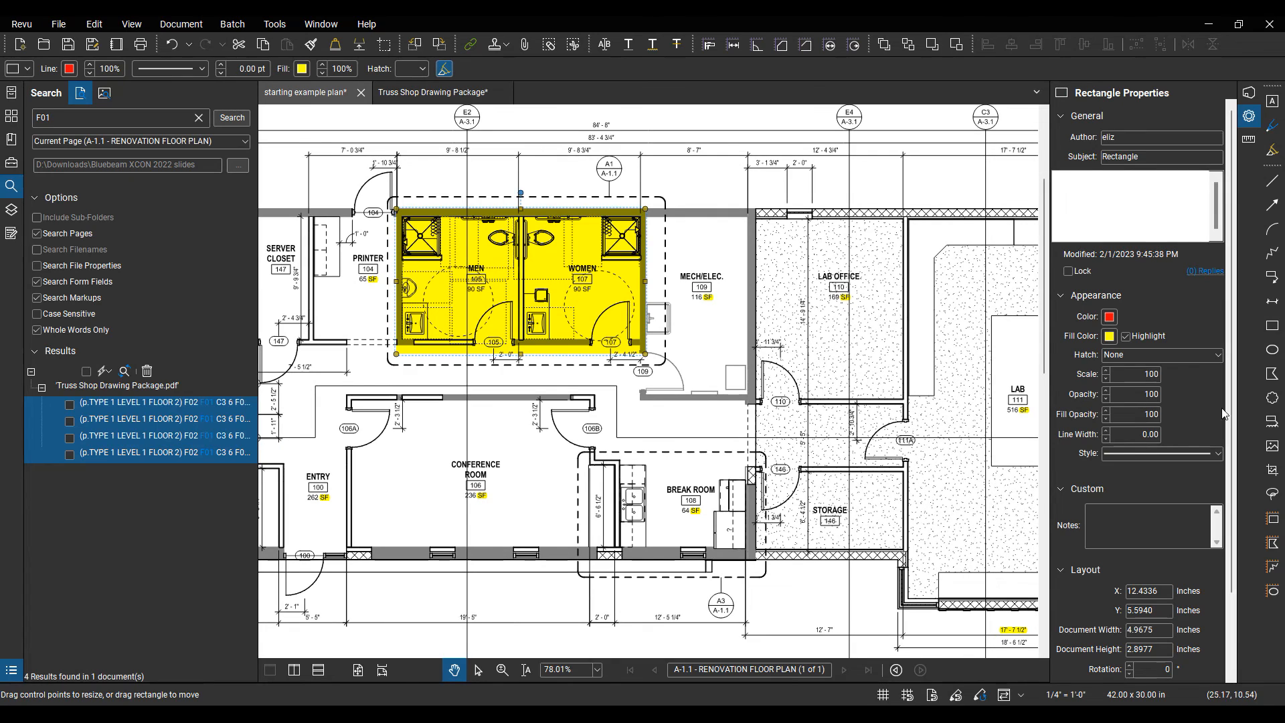
click(1272, 421)
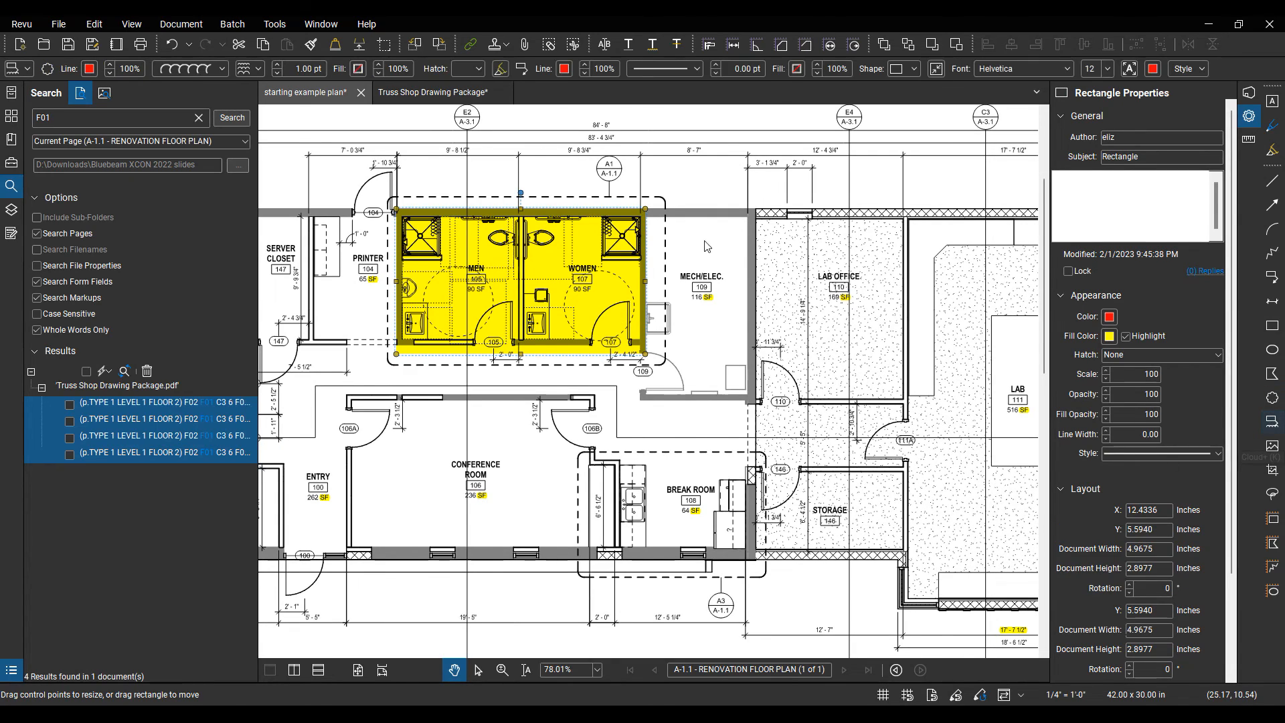
drag(935, 285, 705, 241)
click(510, 153)
click(513, 526)
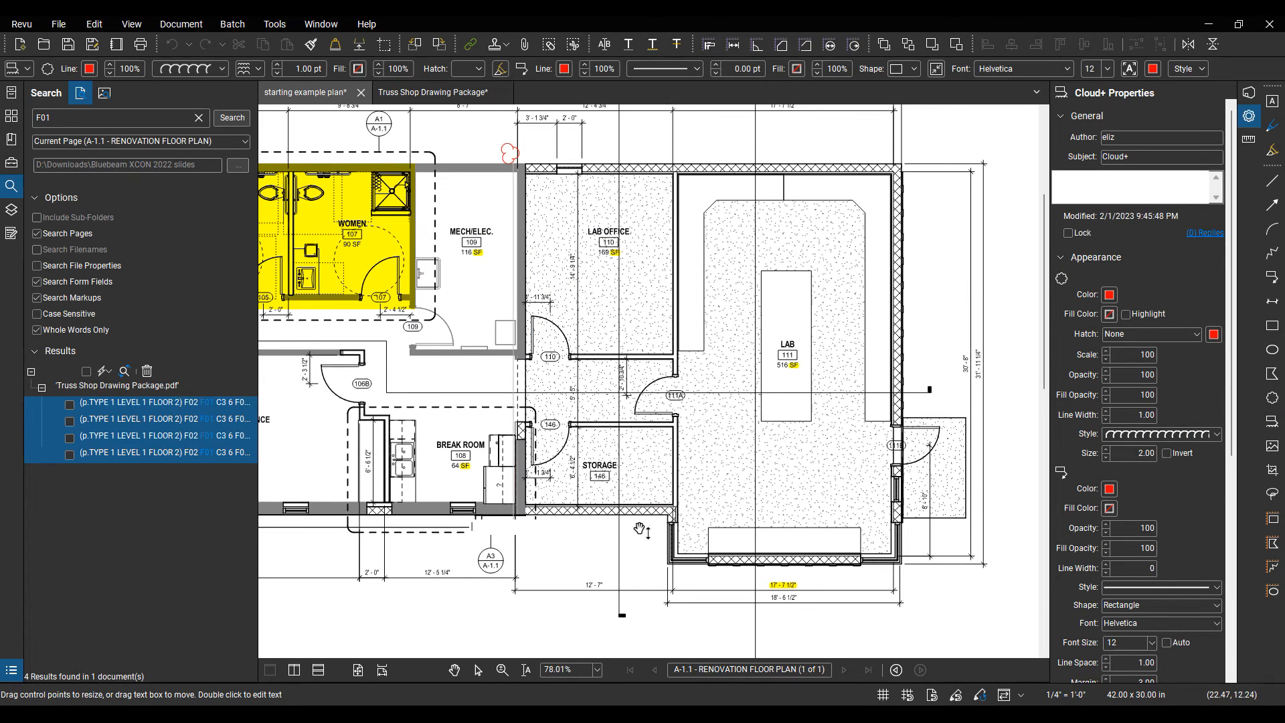
key(ctrl+z)
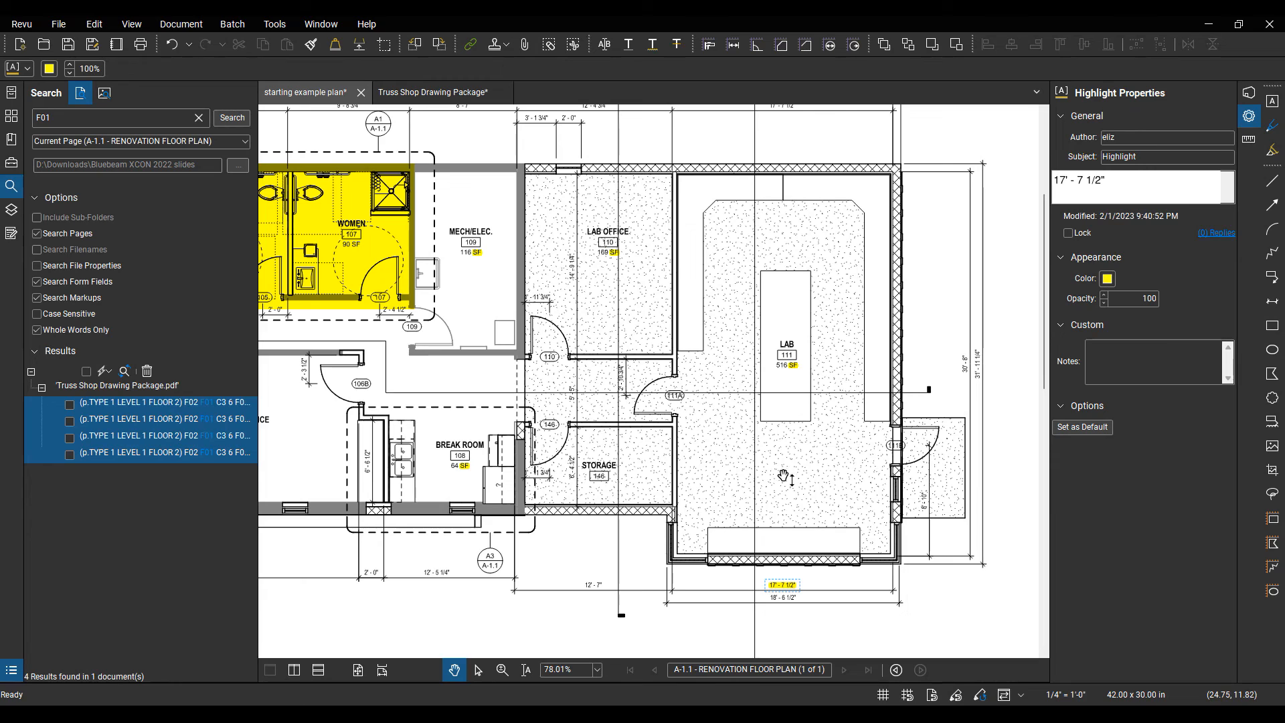
drag(479, 473, 626, 444)
drag(467, 379, 721, 467)
drag(683, 507, 736, 466)
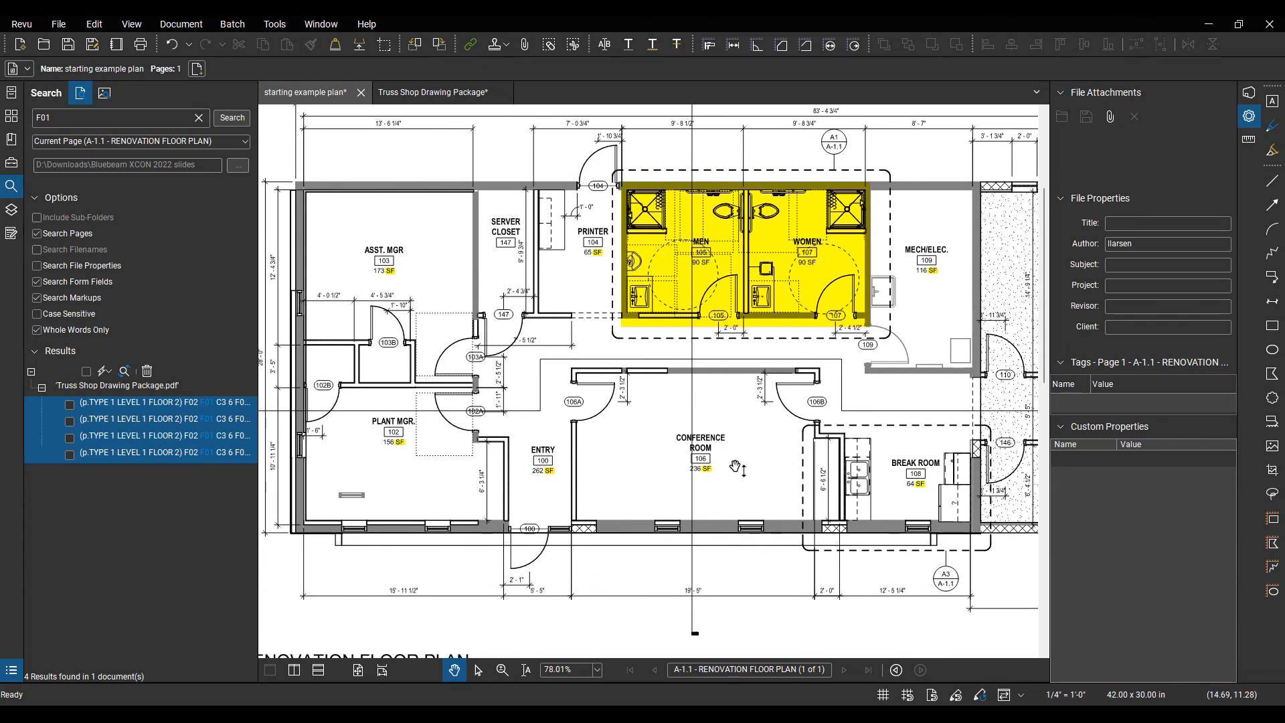